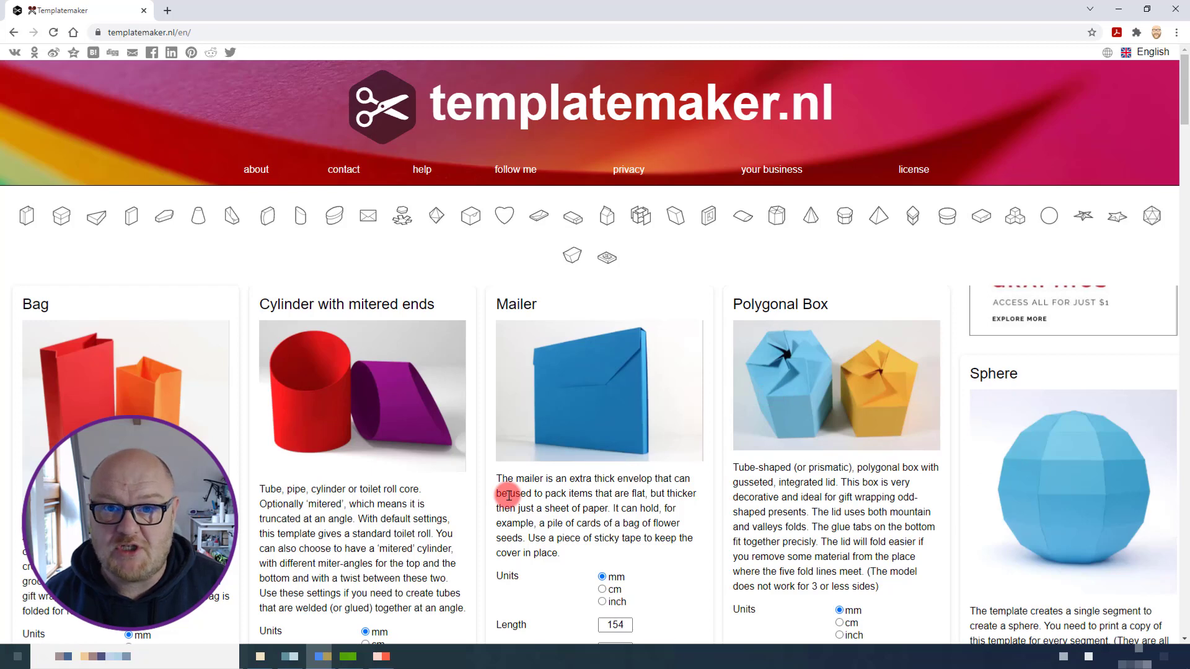
Open the truncated cone template and set its top diameter to 89 mm, bottom diameter to 65 mm and height to 80 mm
click(199, 221)
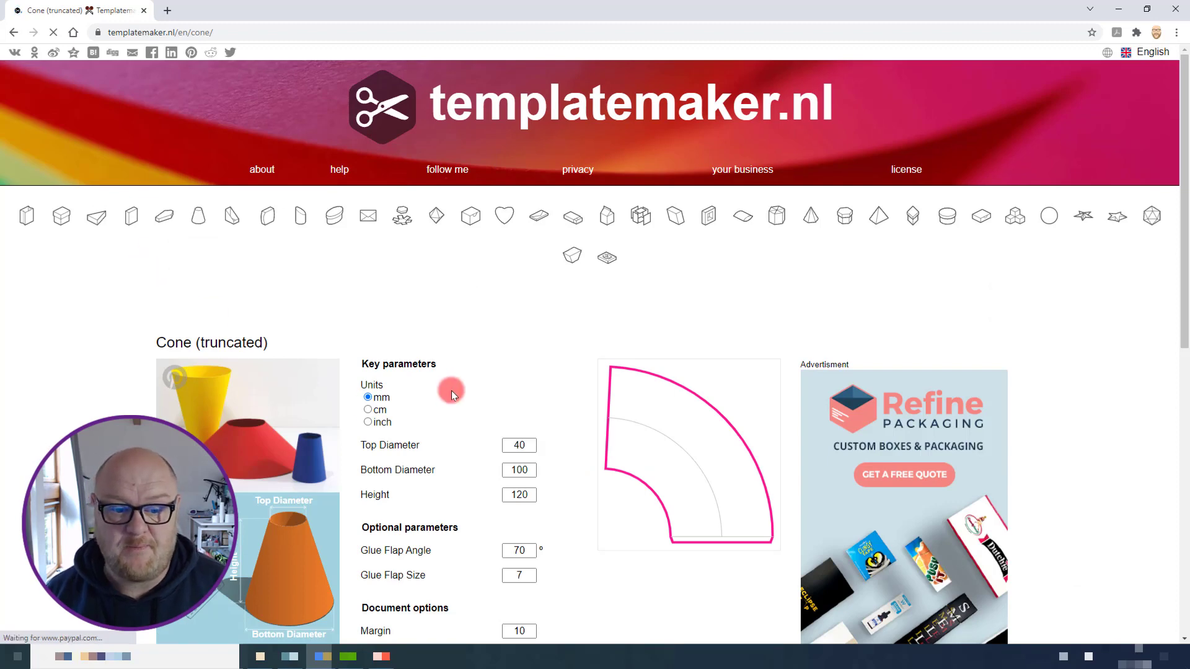
scroll(469, 387, down, 4)
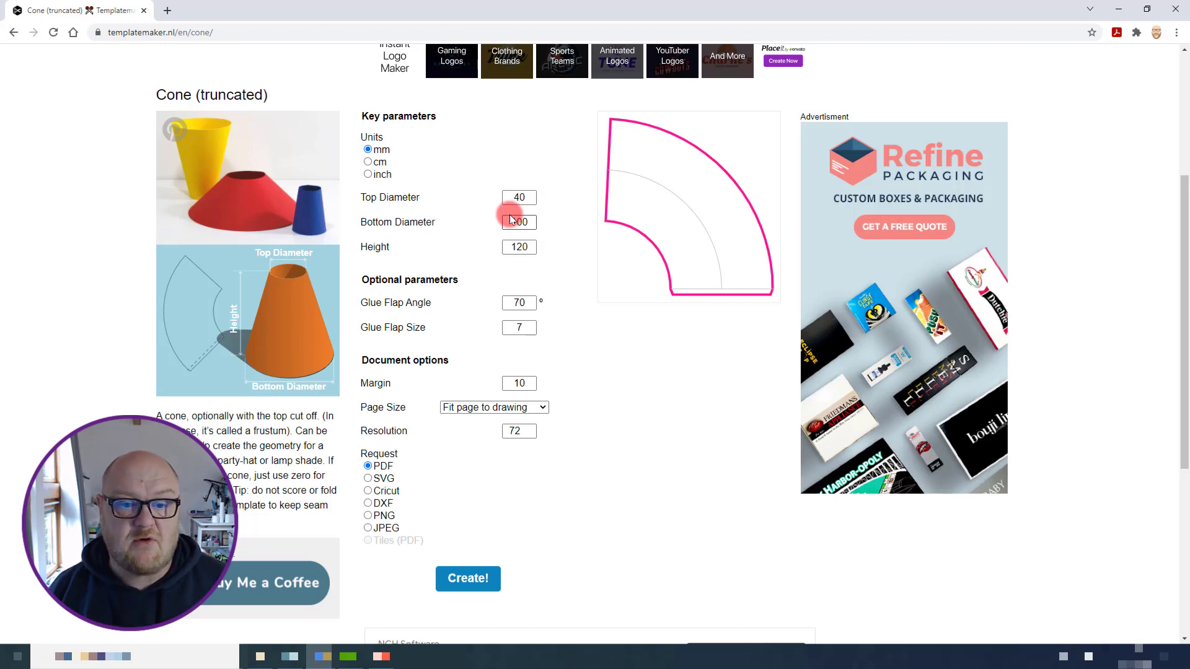
drag(512, 197, 540, 192)
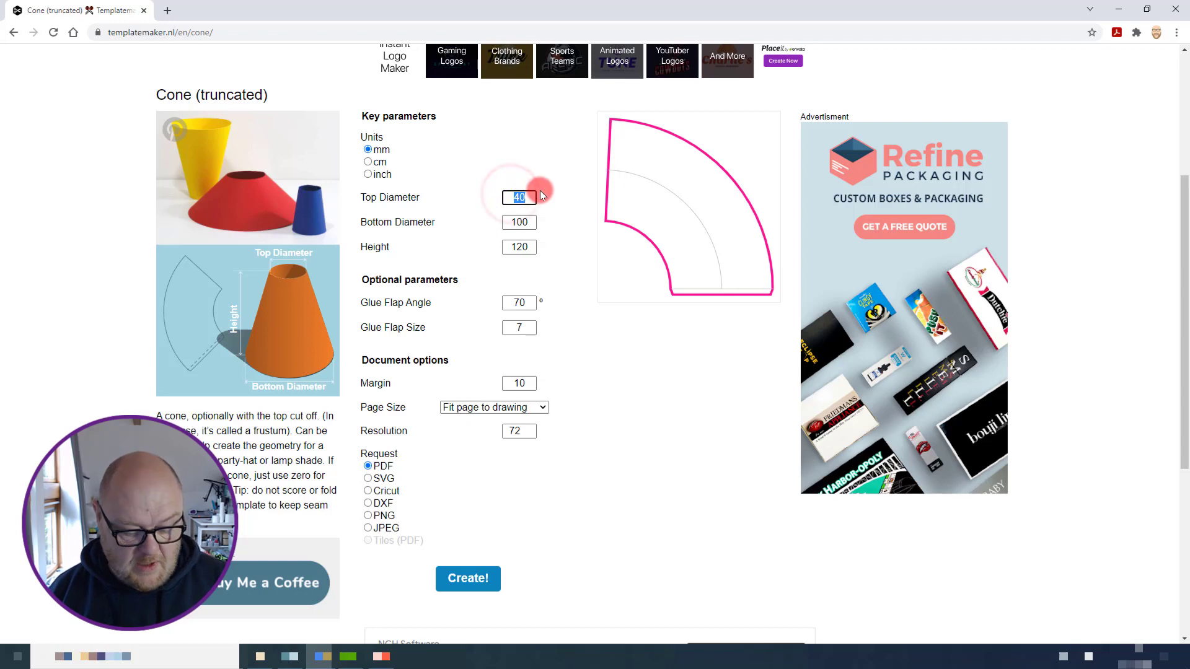
text(89)
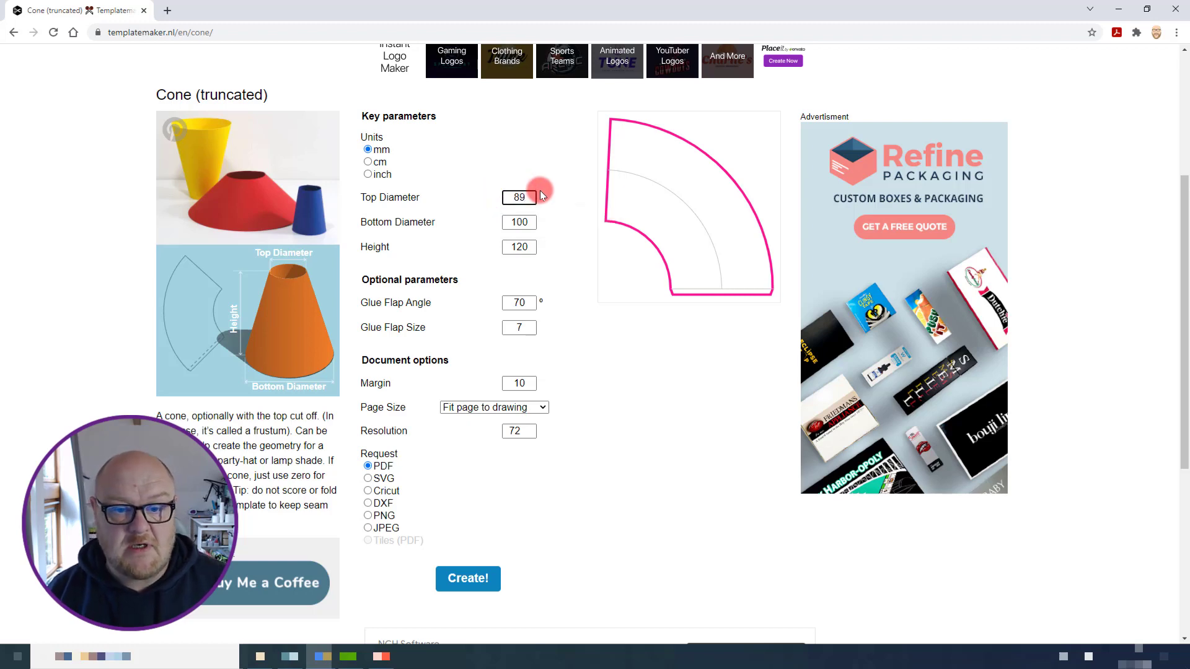
drag(530, 220, 488, 222)
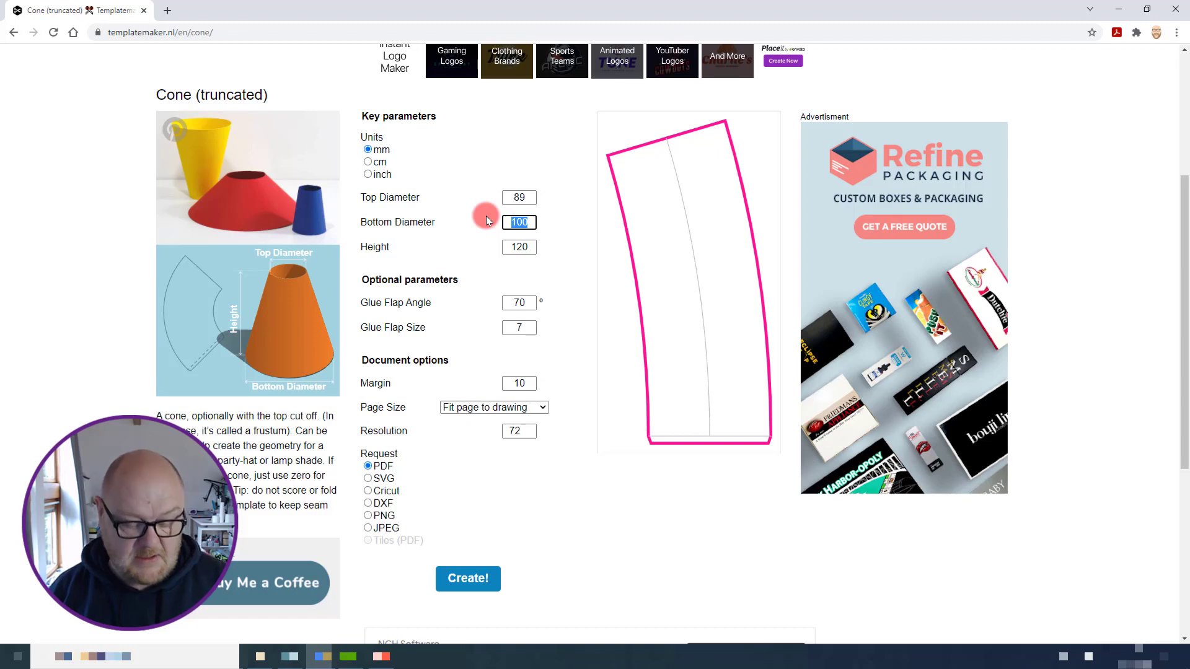
text(65)
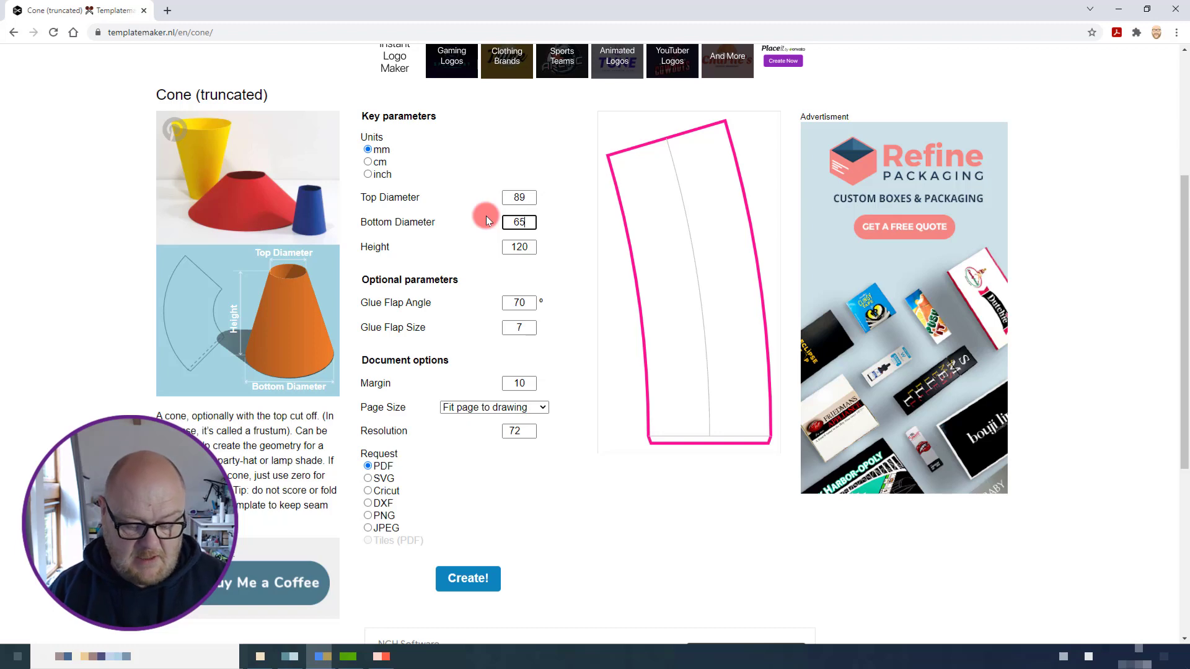
key(Tab)
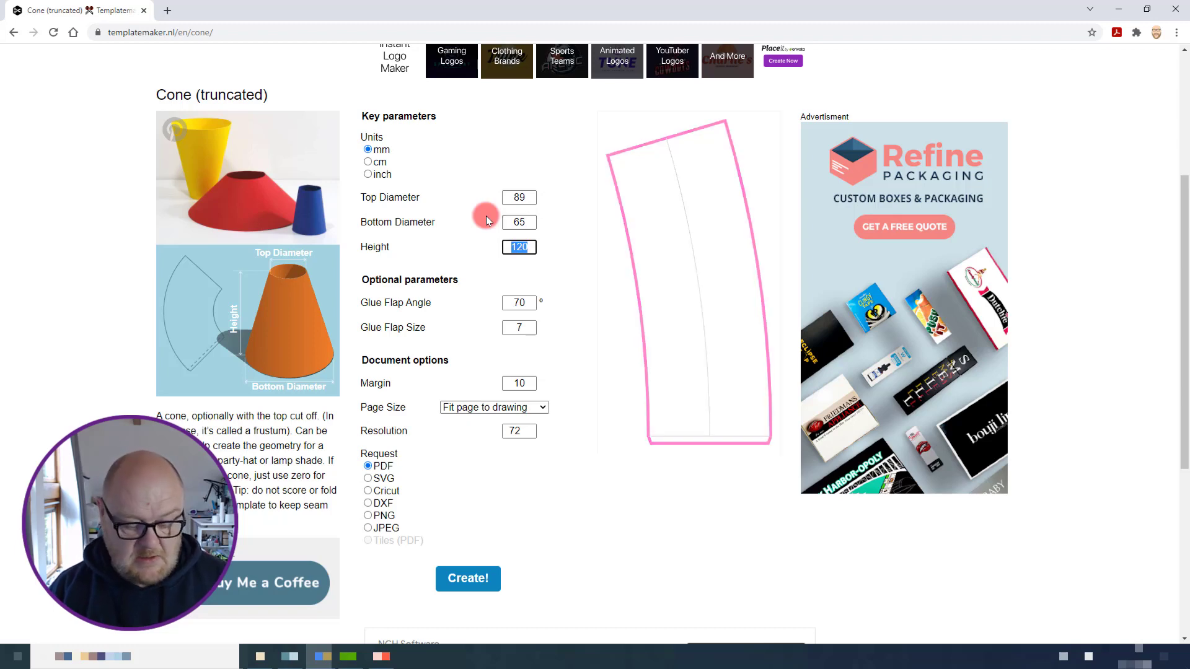
text(80)
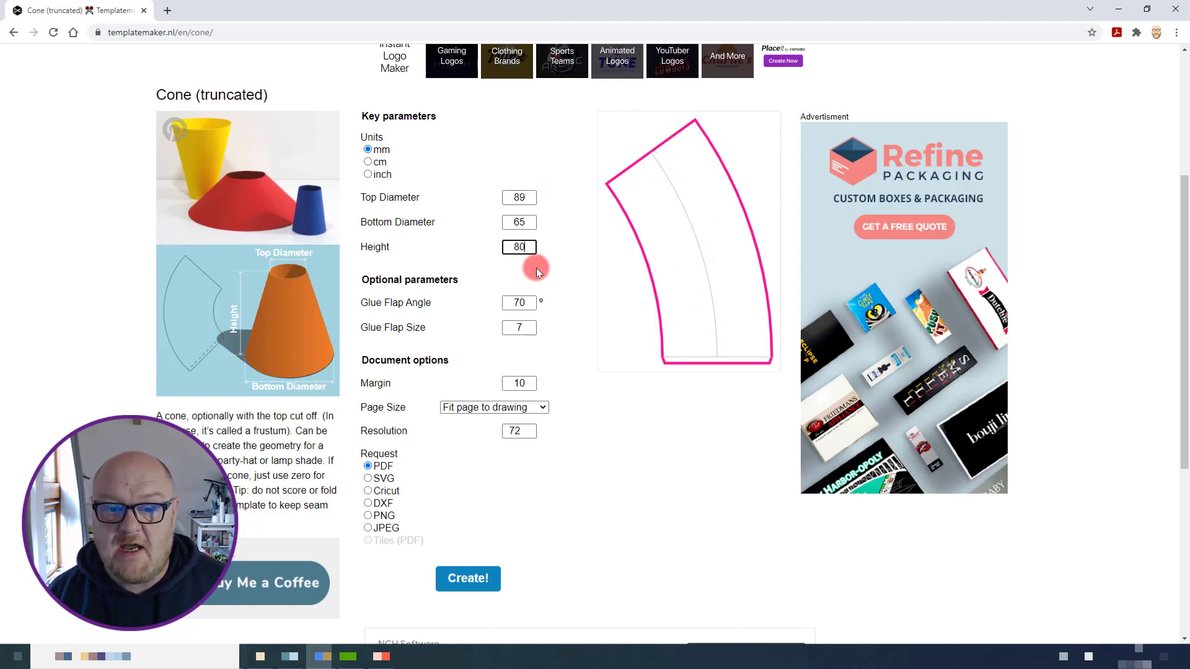
click(549, 259)
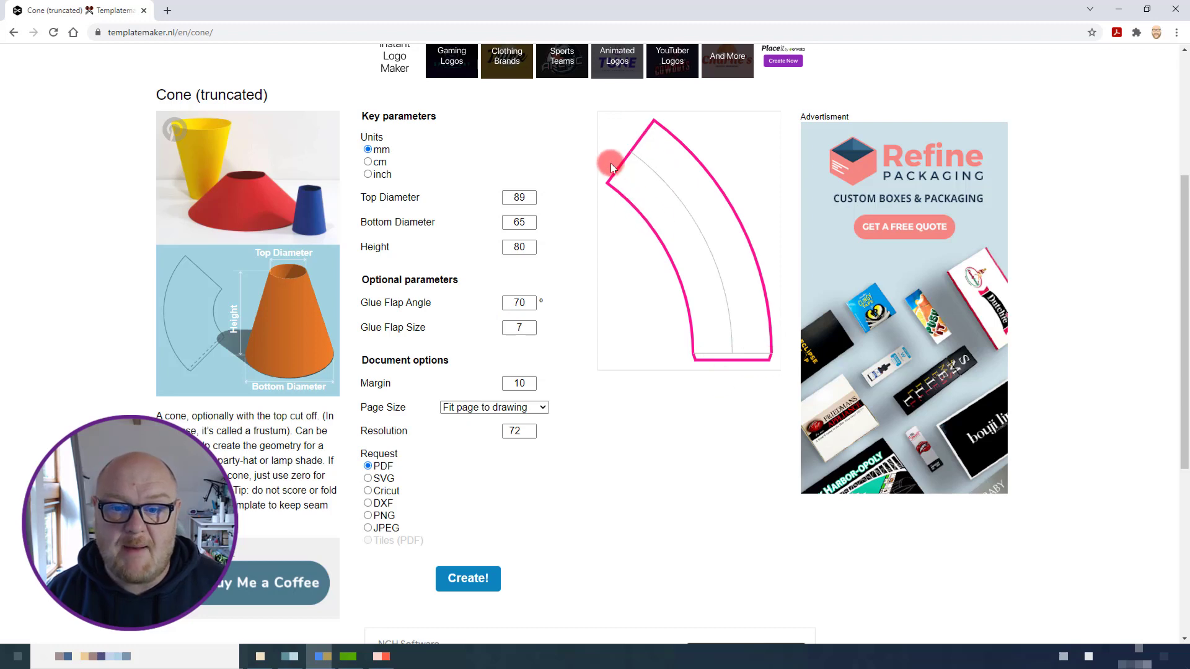
Try glue flap sizes of 0 mm and 2 mm on the cone template
double_click(529, 331)
text(0)
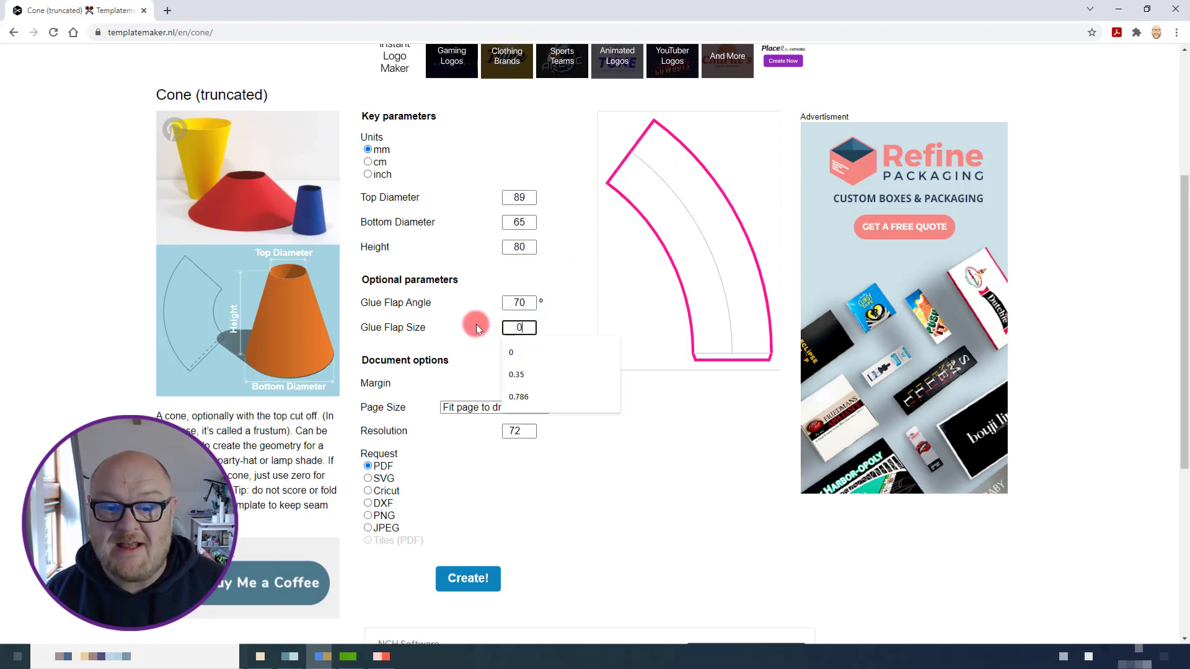
click(476, 324)
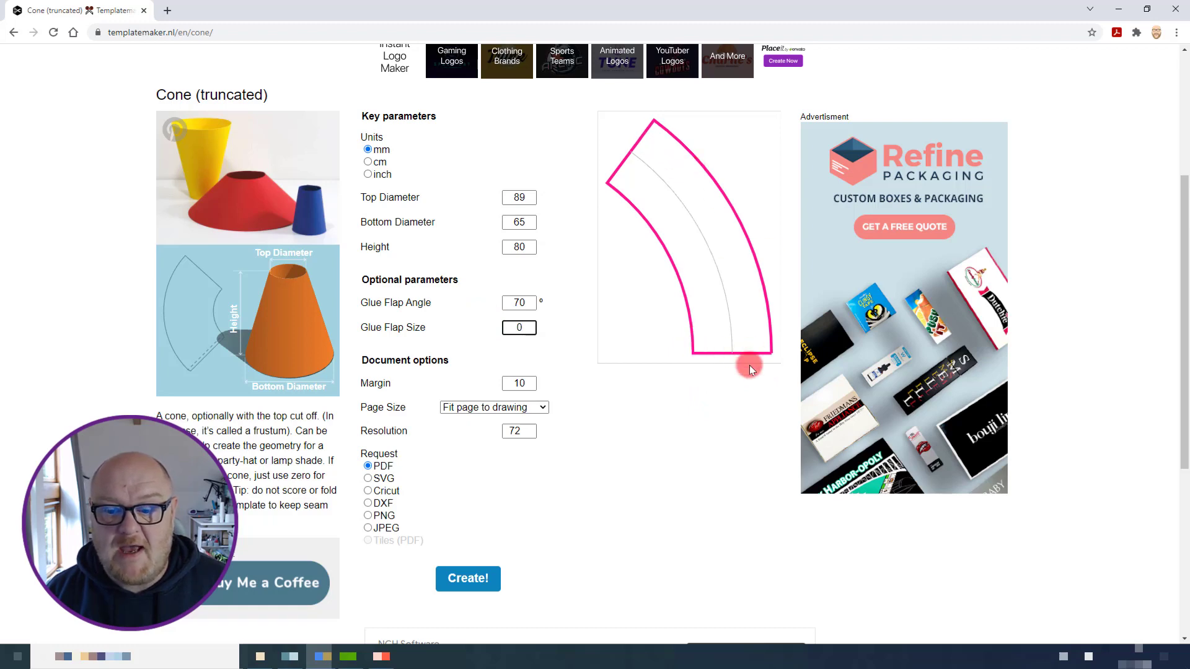
click(512, 327)
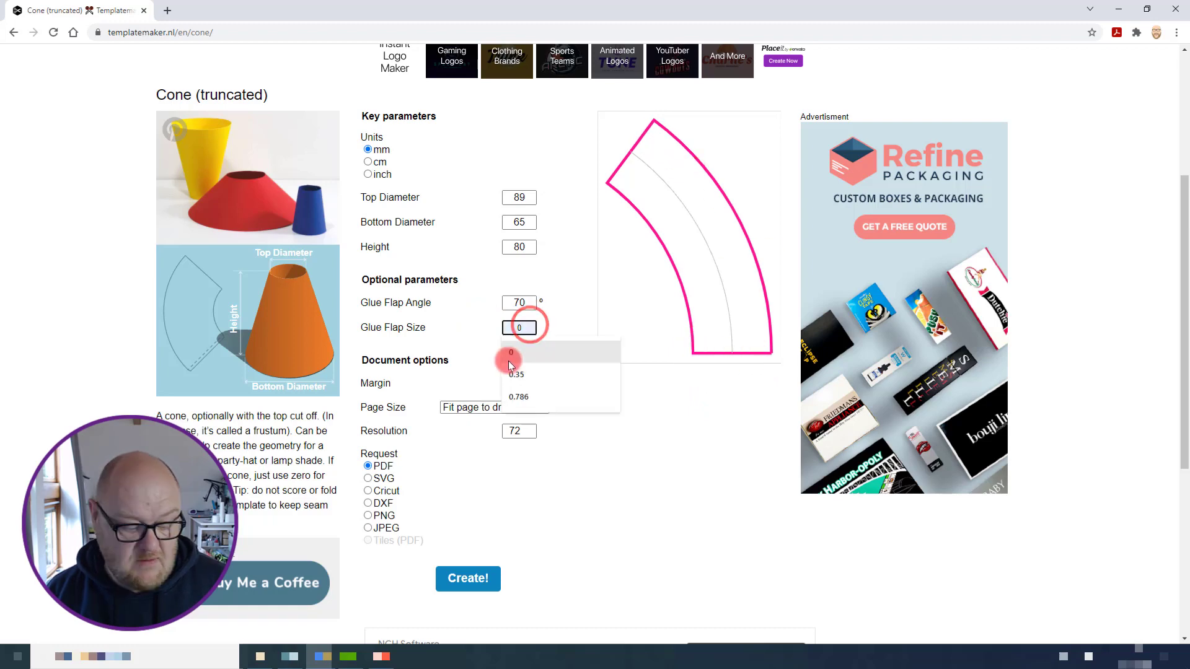
text(2)
key(Tab)
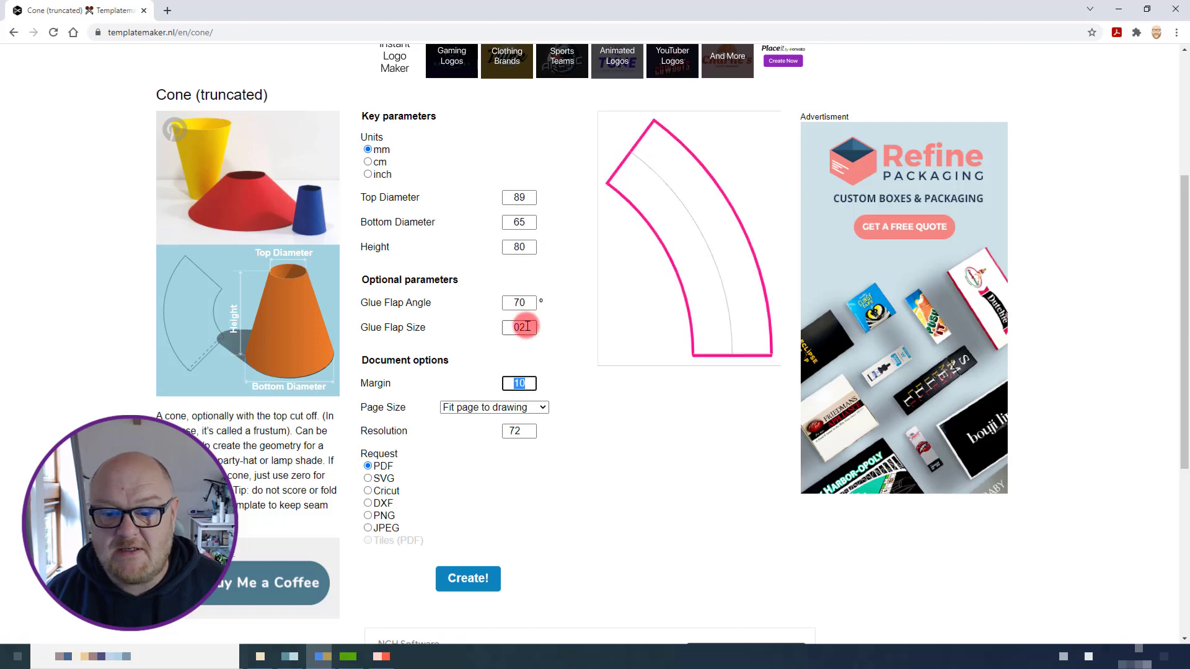
drag(525, 325, 490, 326)
text(2)
key(Tab)
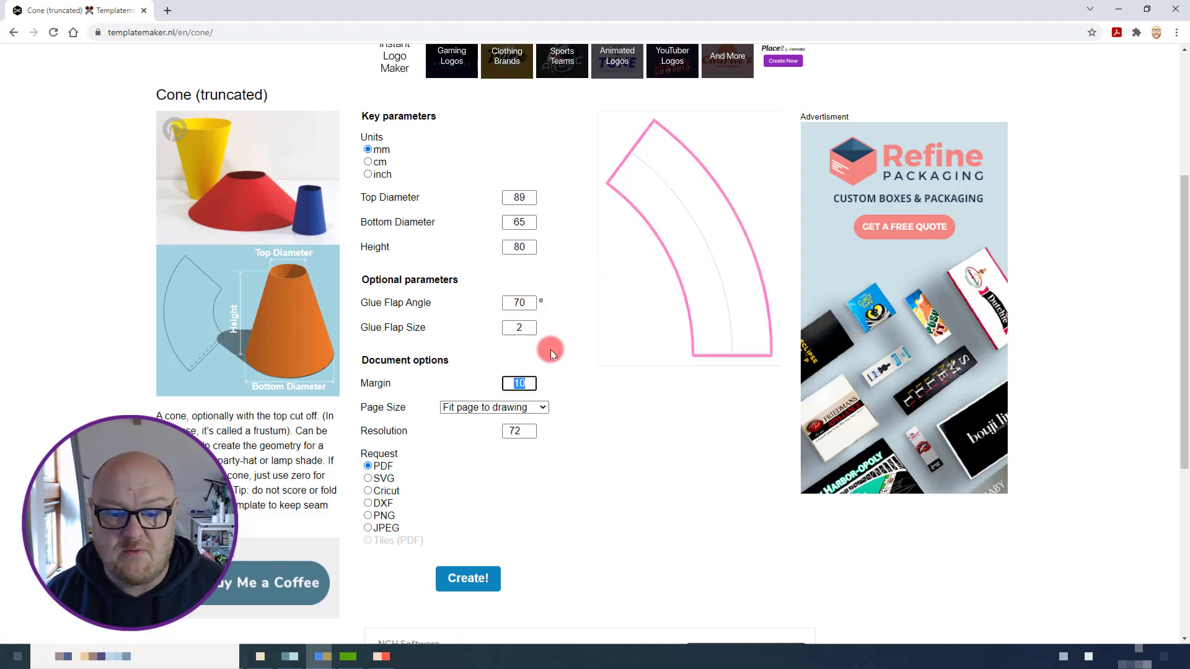
Set the glue flap size to 10 mm and the page size to 12 x 12 inch for desktop cutting plotters
drag(528, 327, 487, 329)
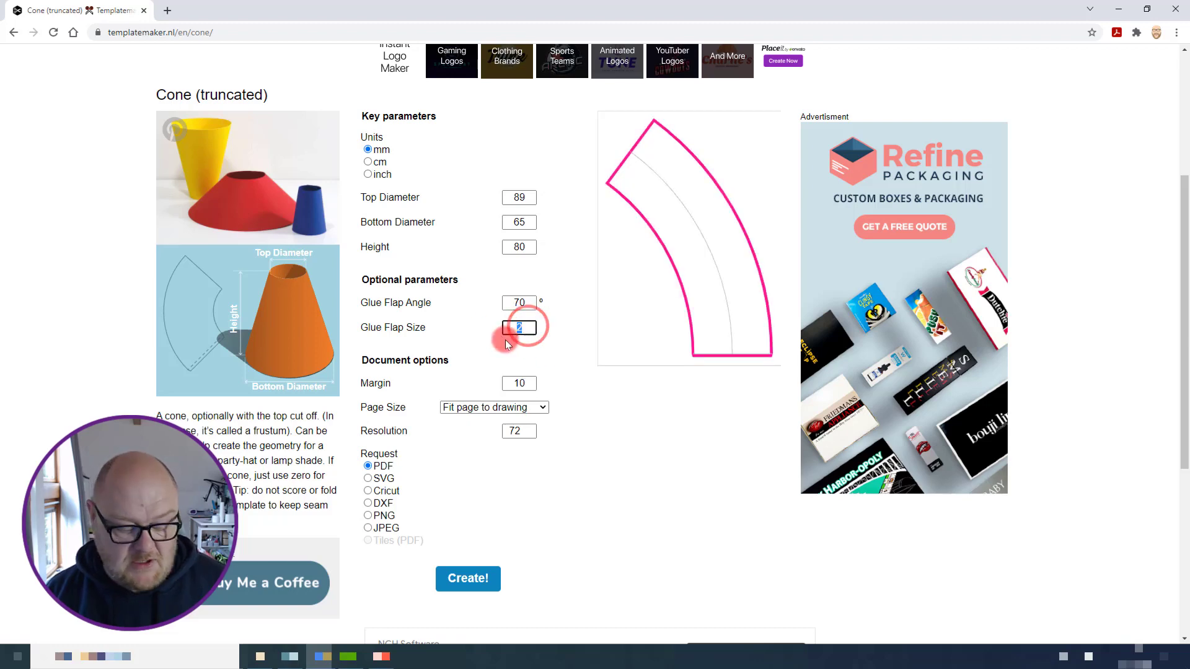
text(10)
key(Tab)
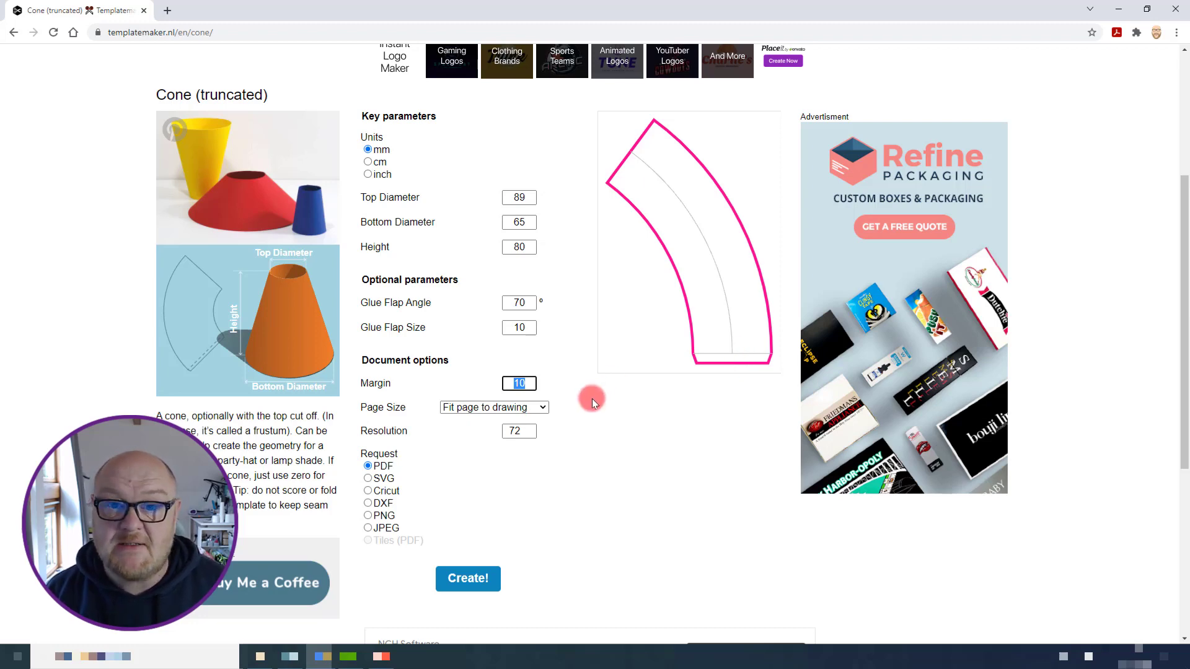
click(449, 410)
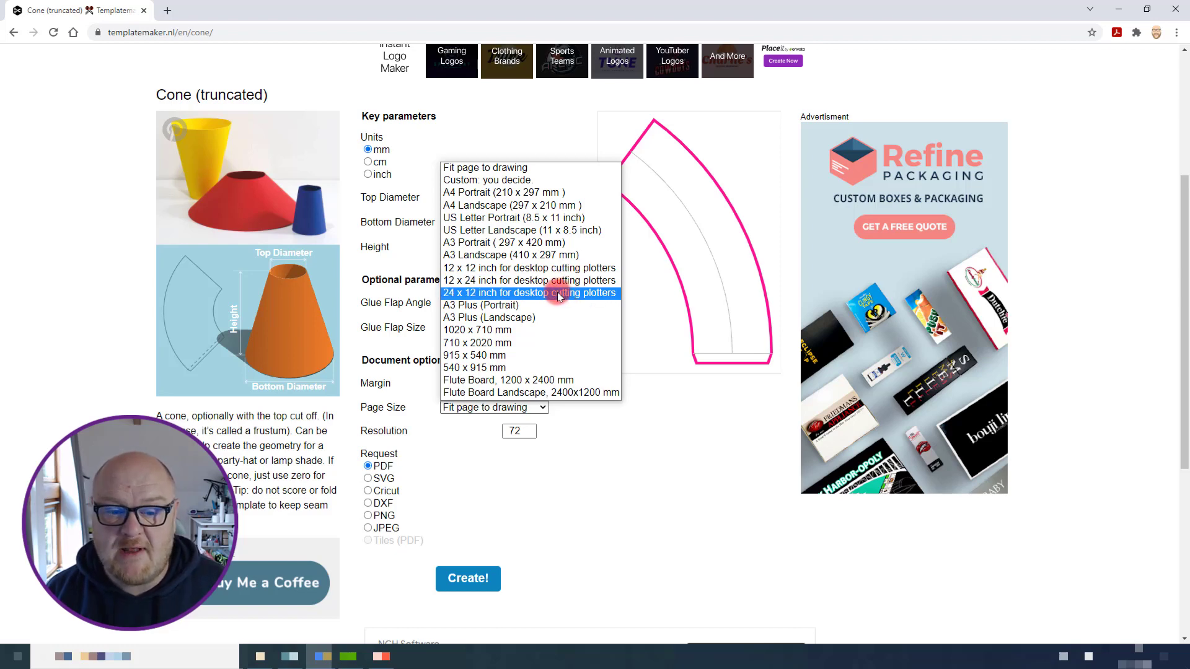
click(557, 266)
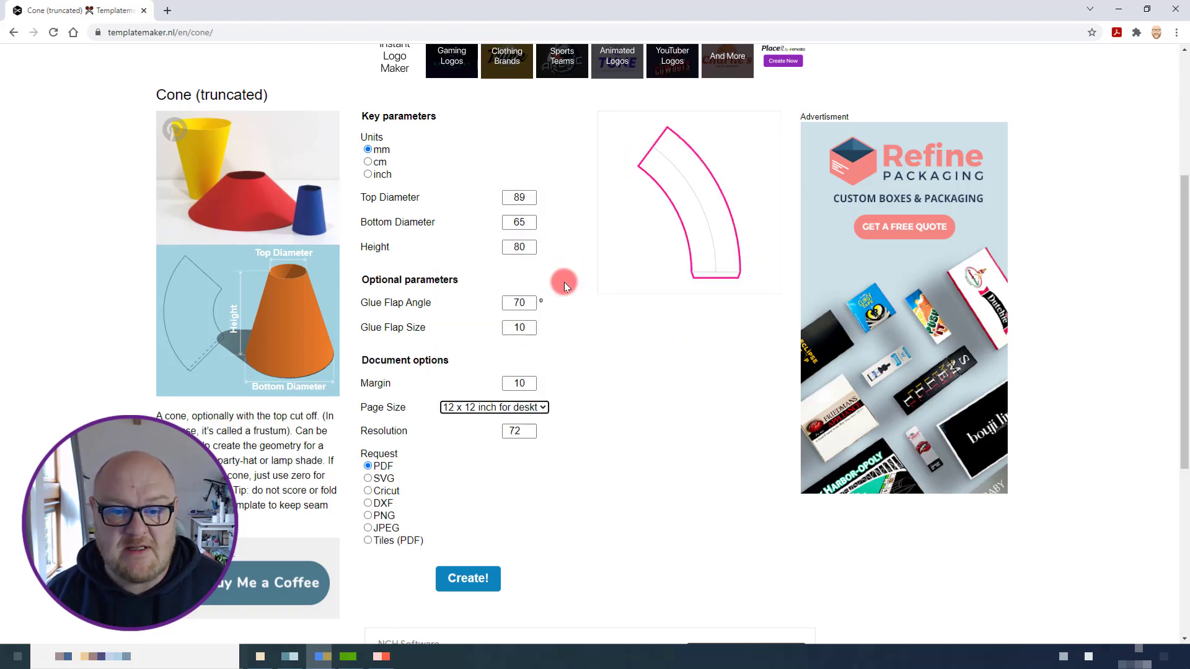
Create the cone template in SVG format and save it as download (2).svg in the Creating for Slope Sided Containers folder
scroll(556, 333, down, 2)
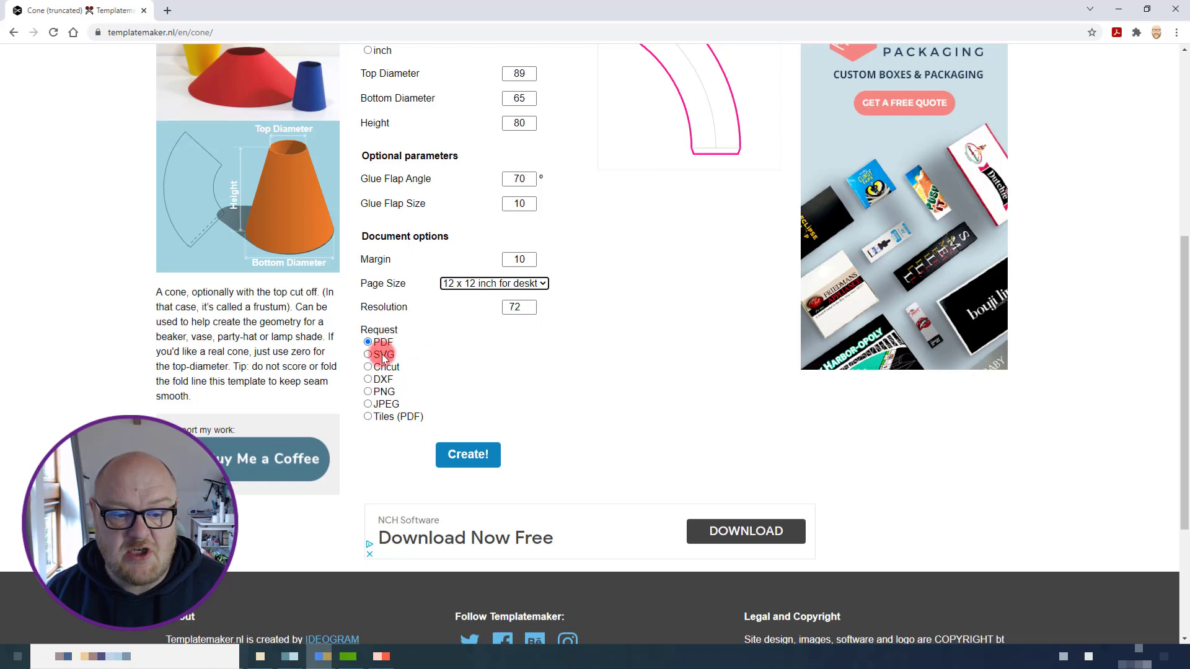
click(368, 355)
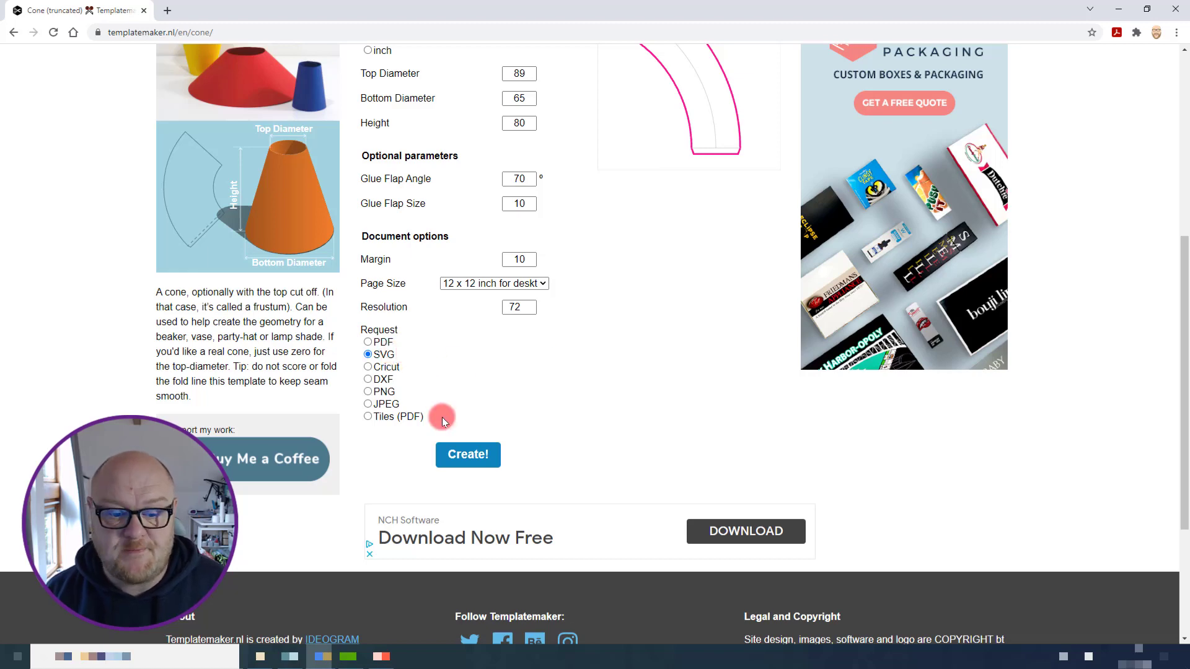
click(466, 456)
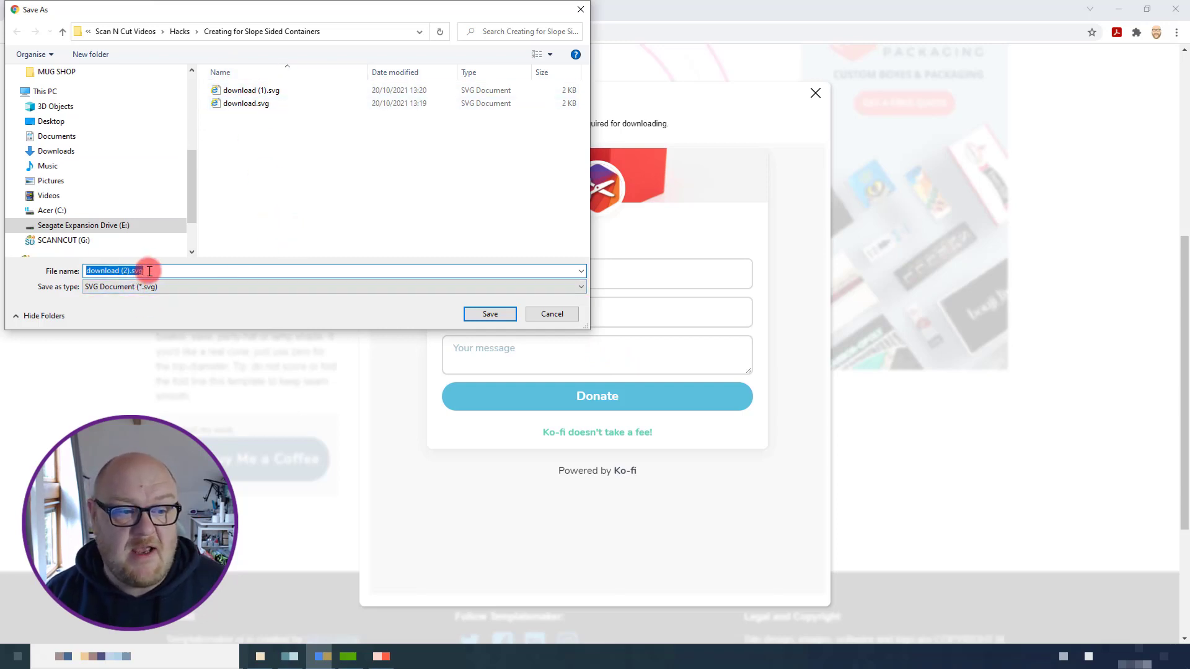
click(490, 314)
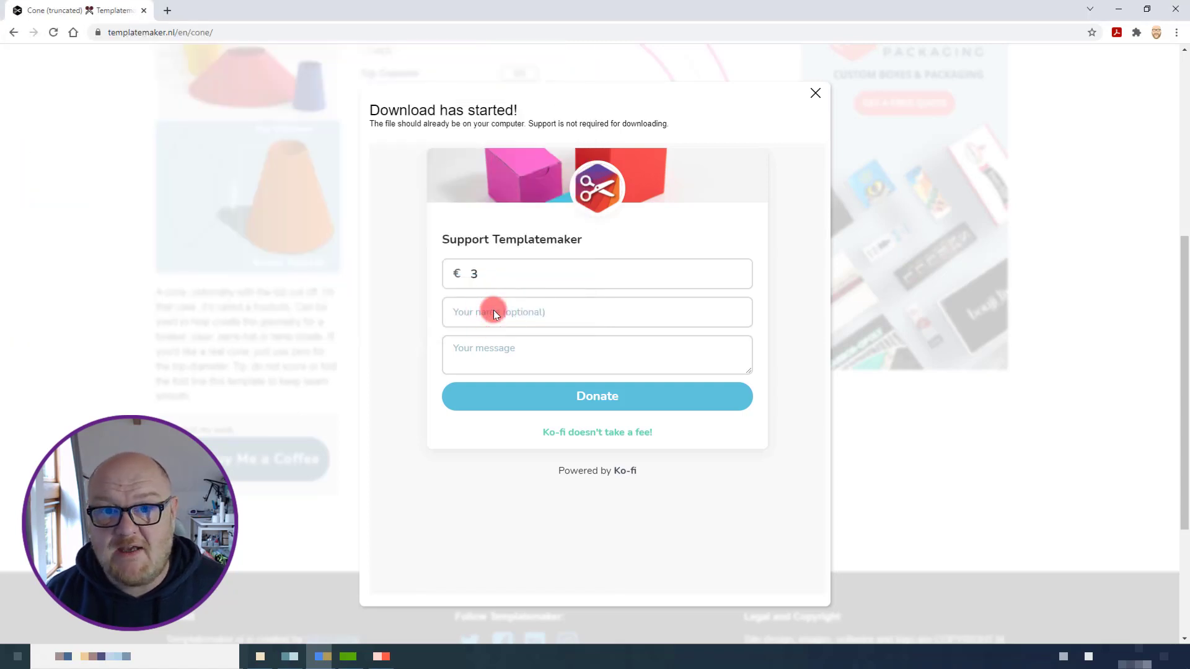
click(494, 311)
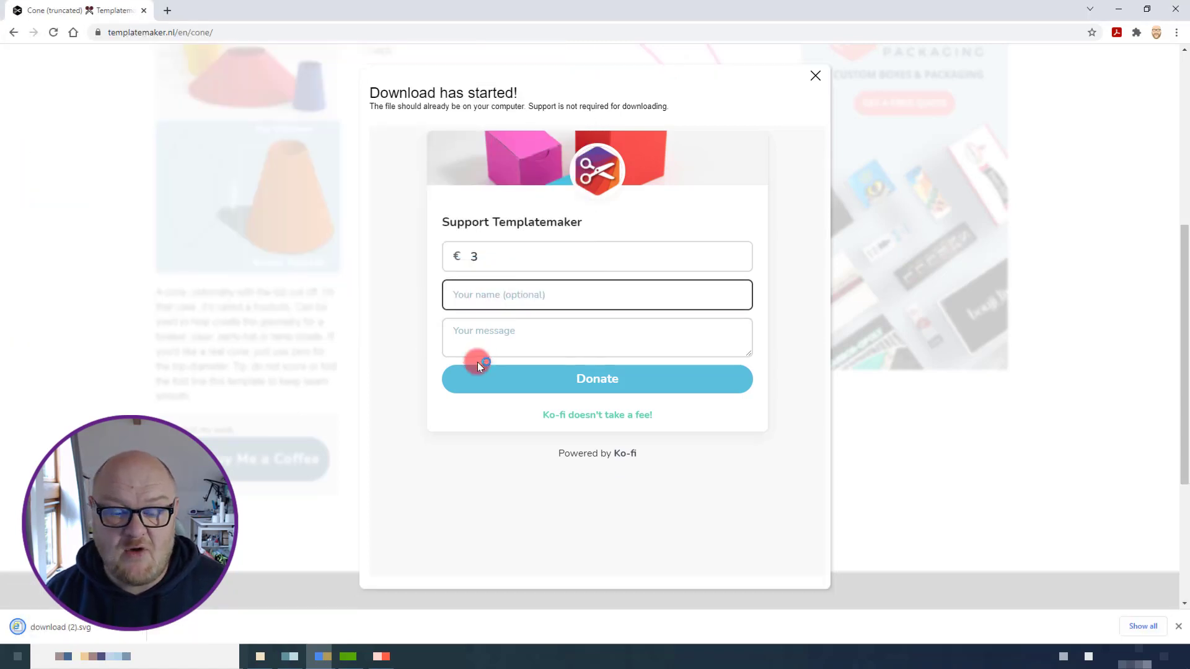
Switch to Brother CanvasWorkspace and import download (2).svg onto the empty mat, dismissing the import warning
click(261, 657)
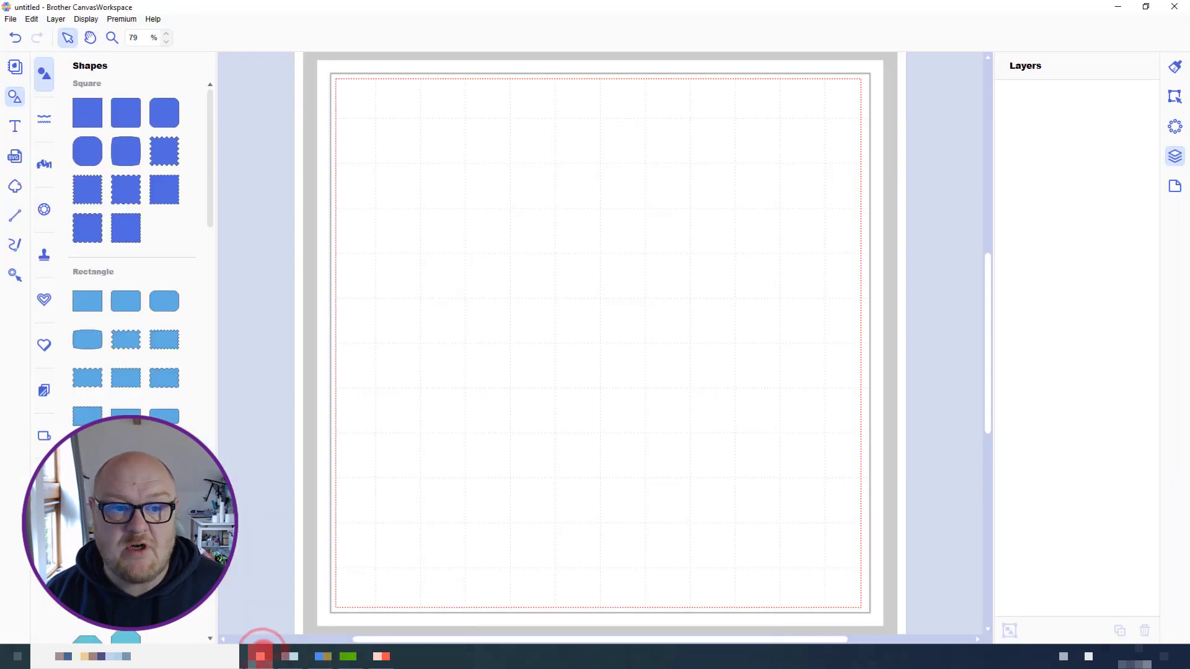
click(10, 19)
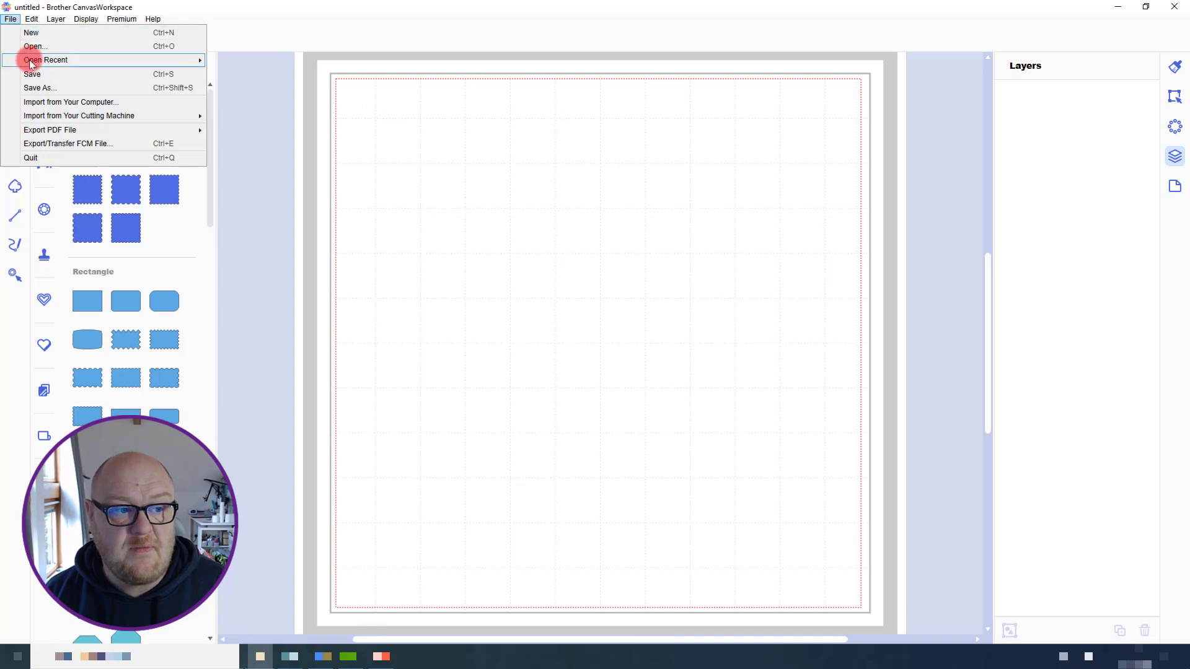
click(80, 102)
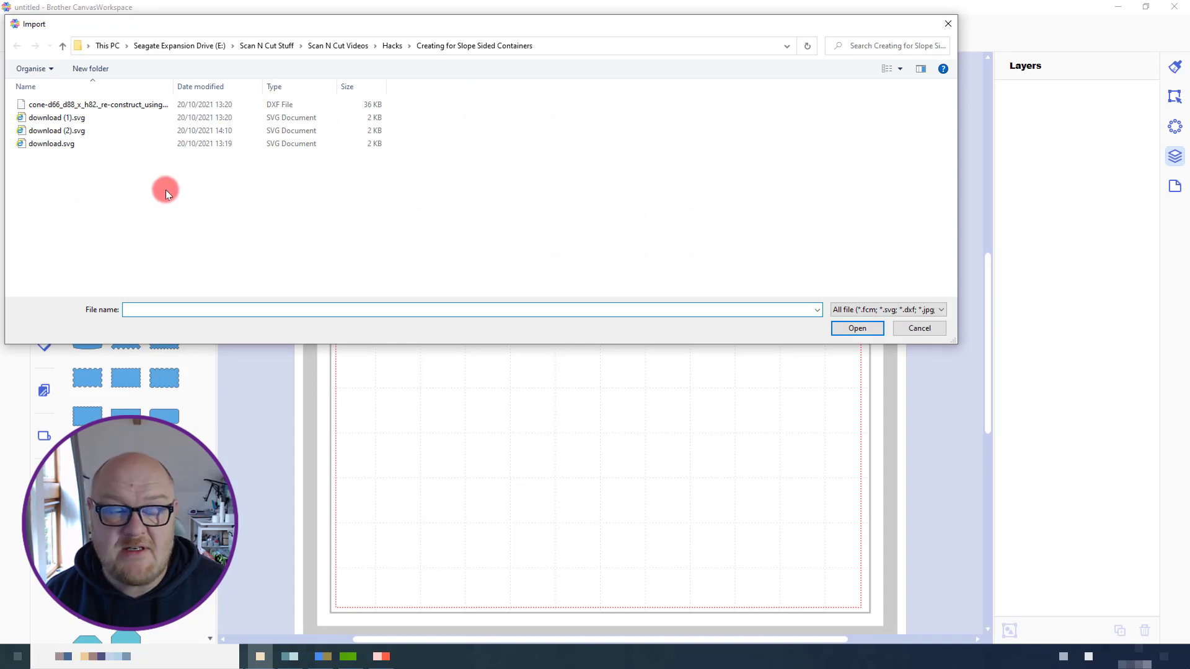
click(72, 131)
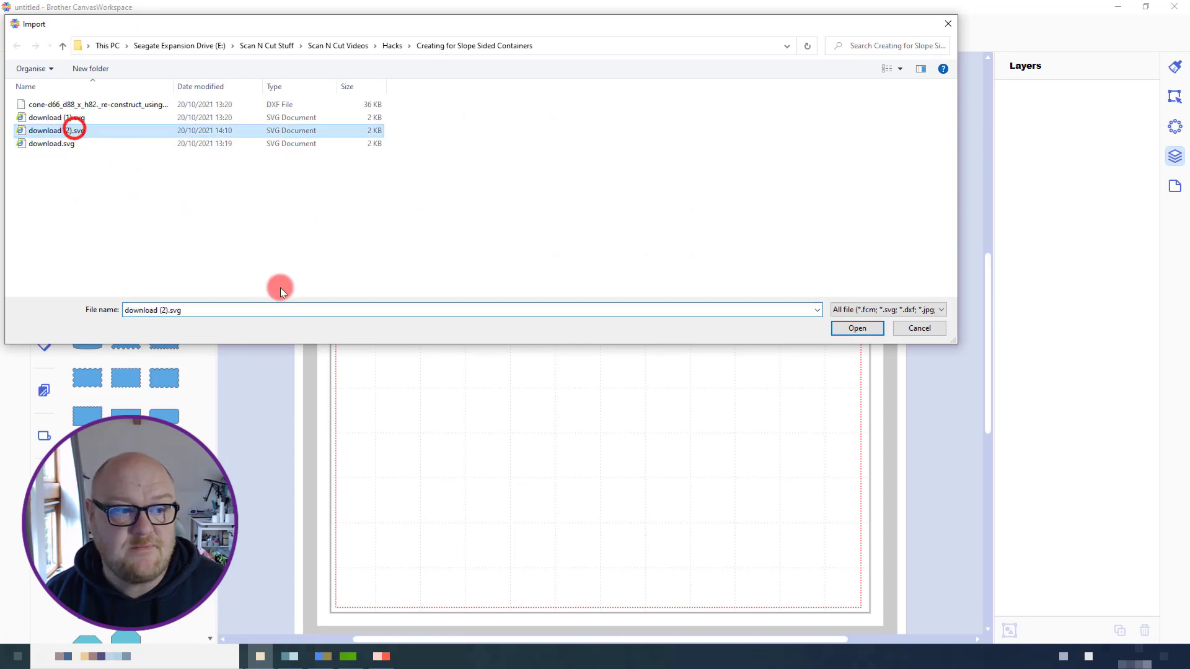
click(858, 328)
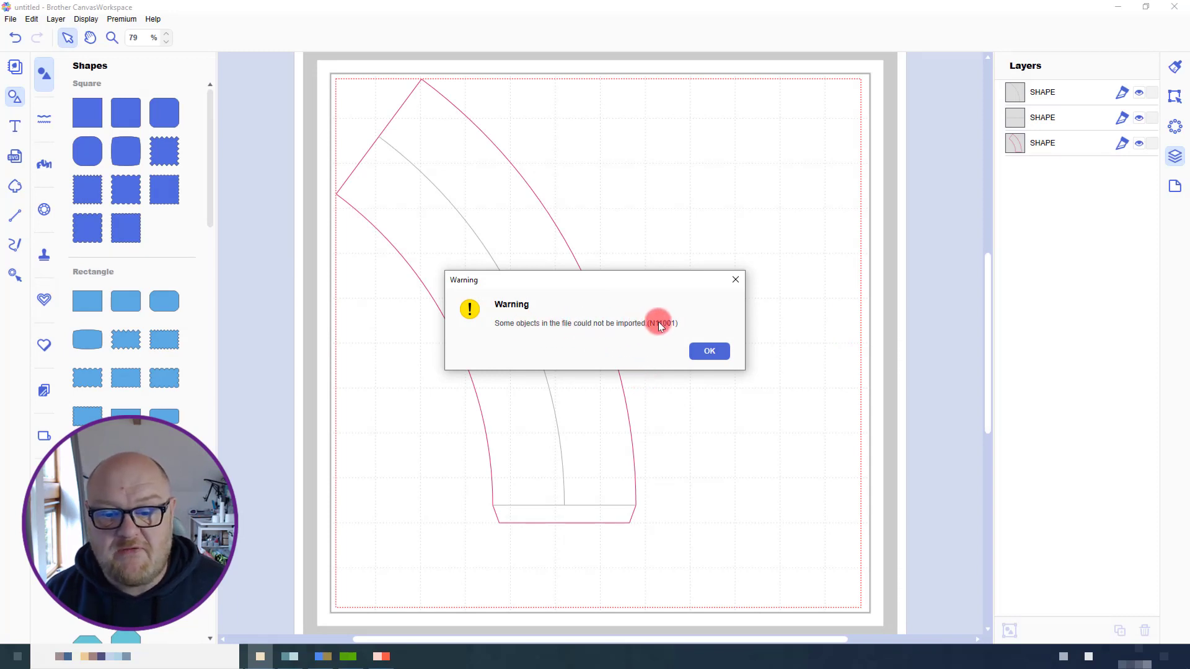
click(701, 351)
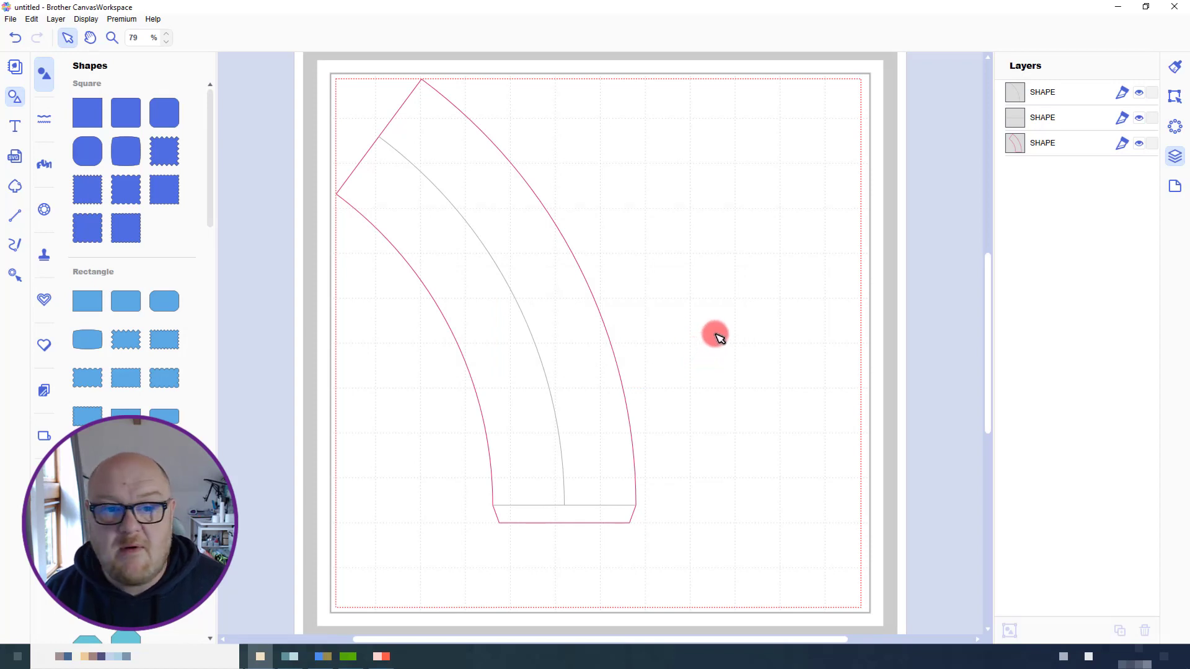
Group the three imported cone shapes and duplicate the group
click(1065, 89)
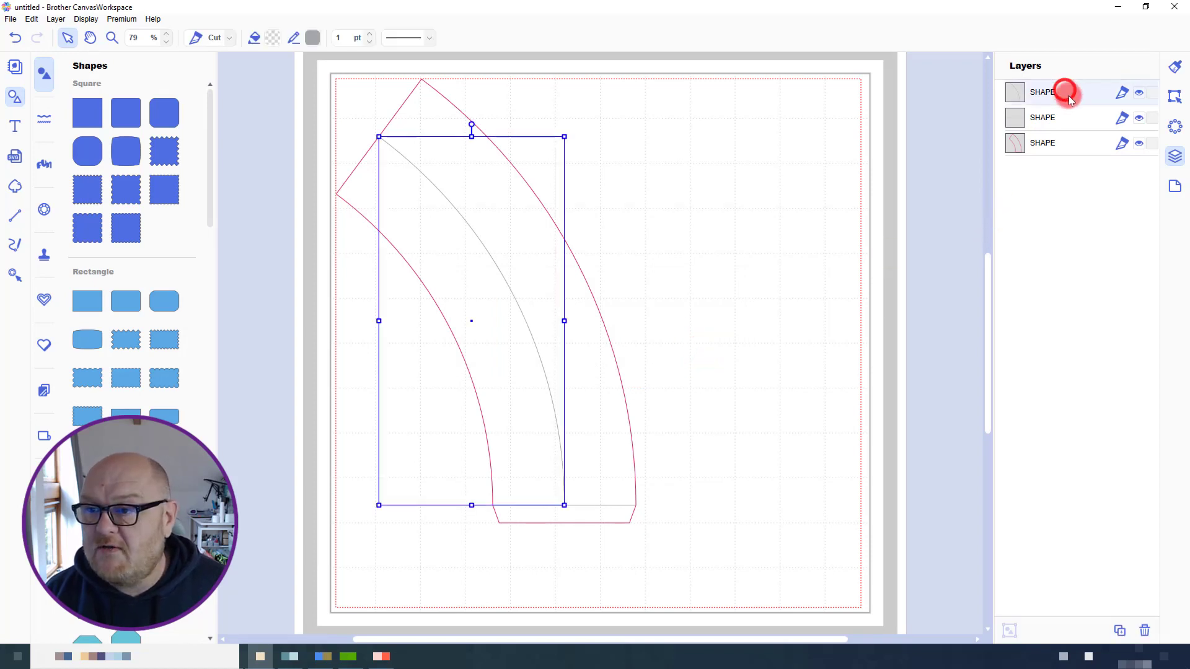
shift+click(1075, 141)
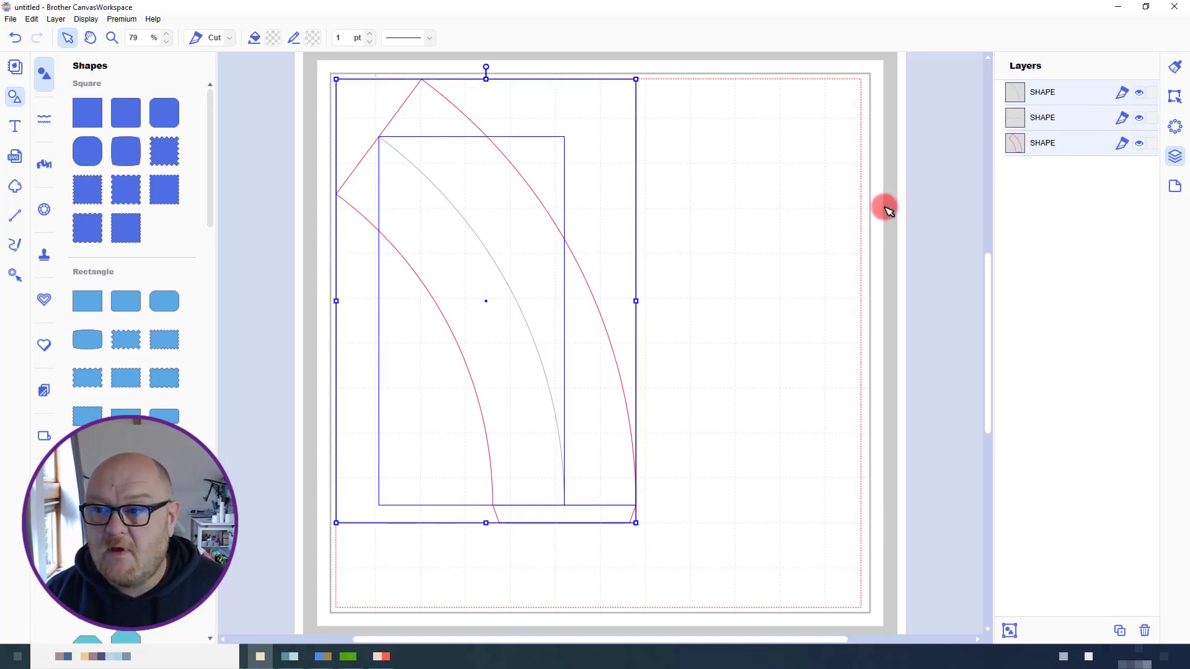
key(ctrl+g)
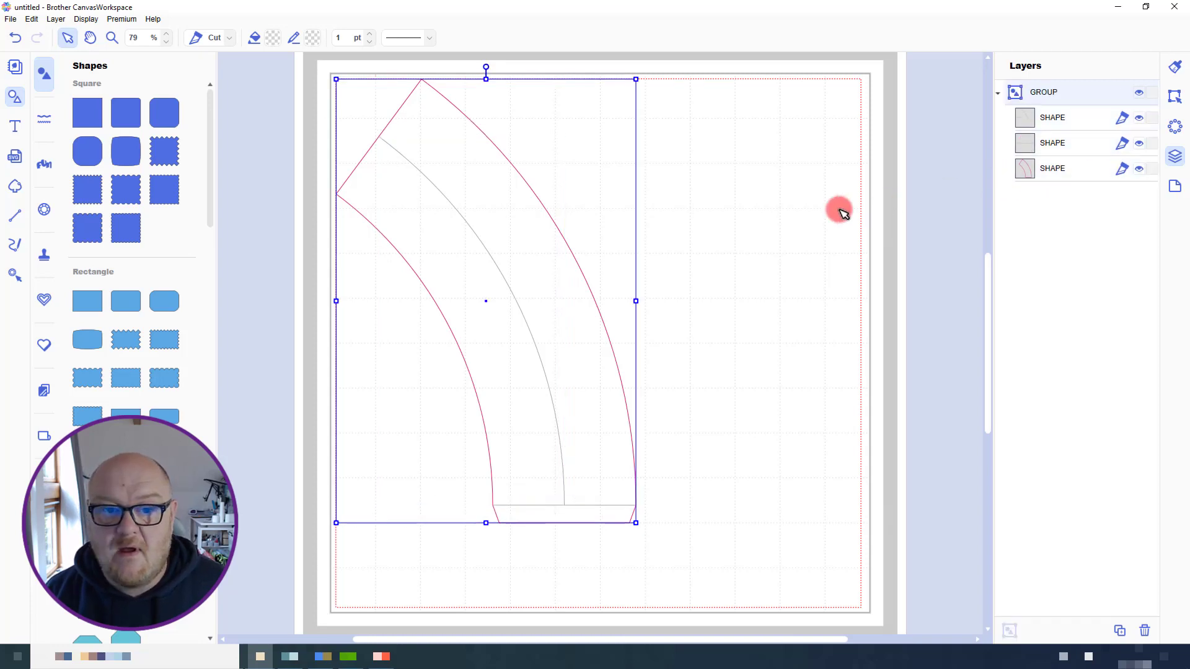
right_click(508, 195)
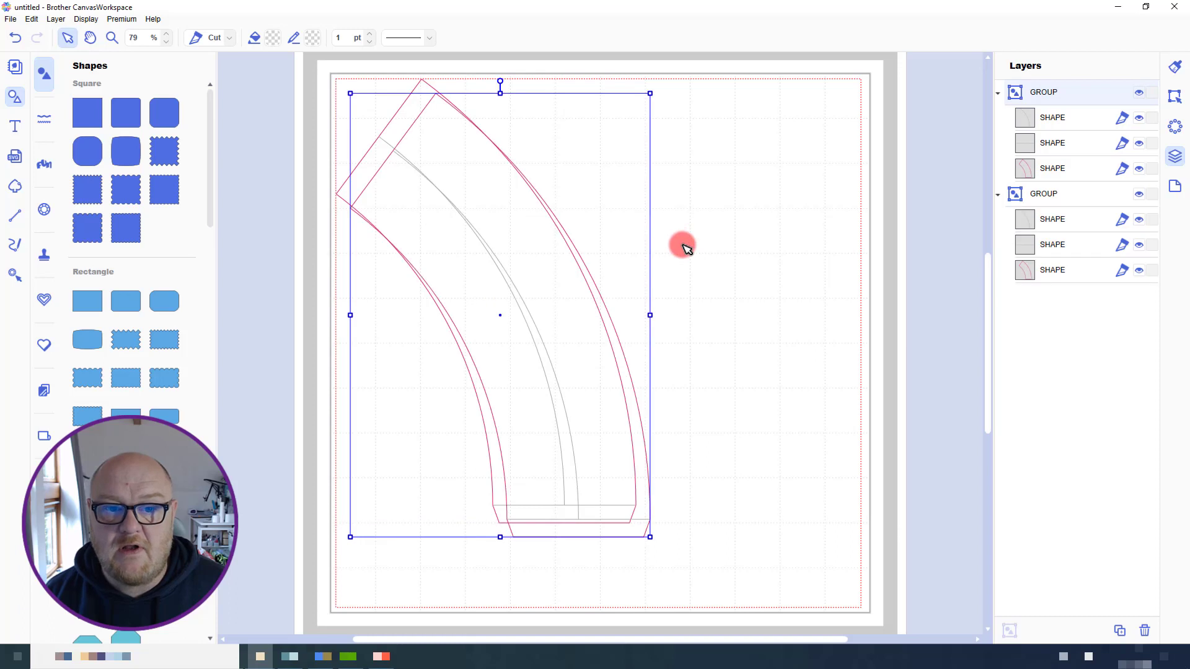
Select both cone groups and align them to each other by horizontal centre and vertical middle
drag(723, 285, 520, 252)
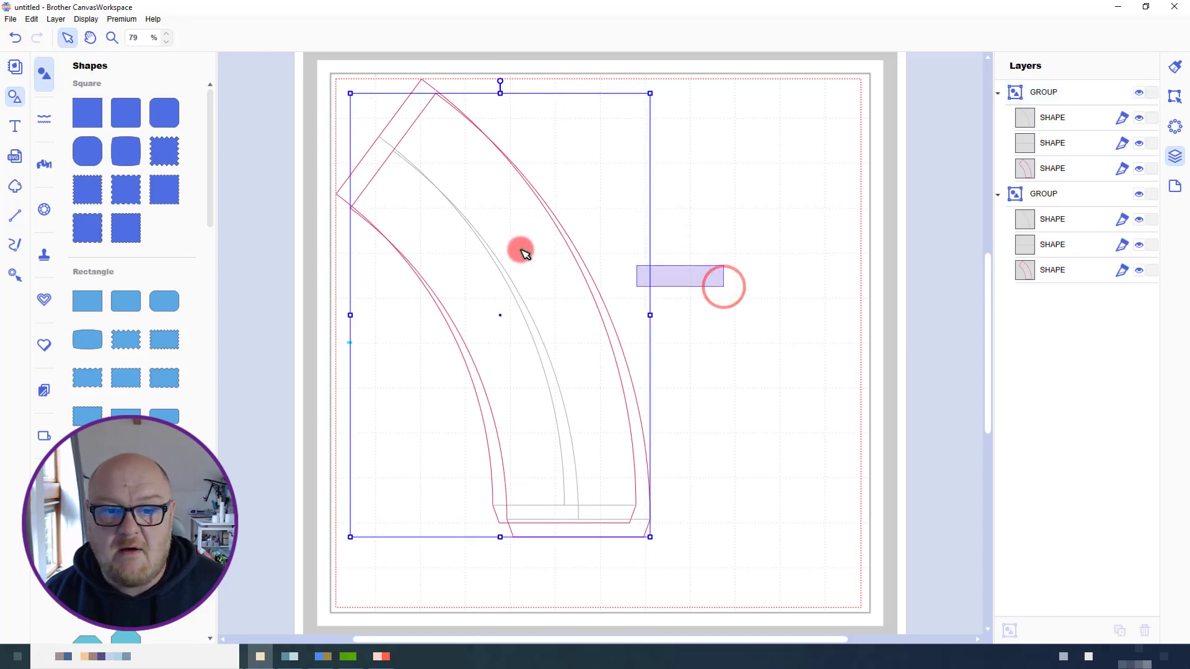
click(1175, 98)
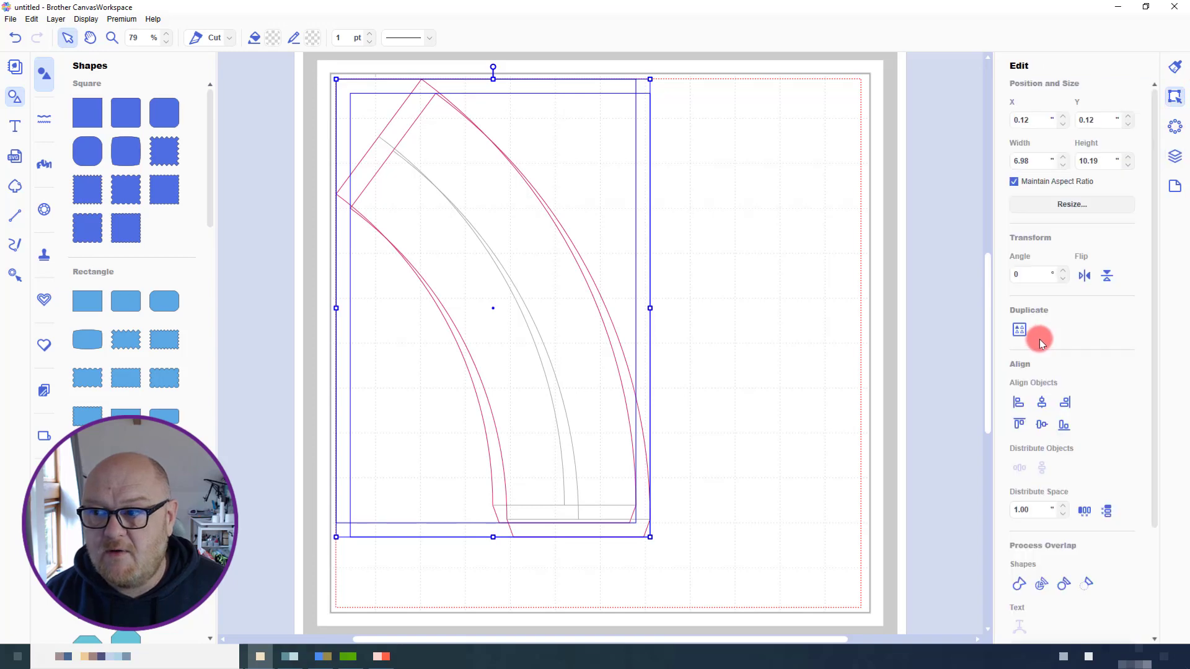
click(1042, 403)
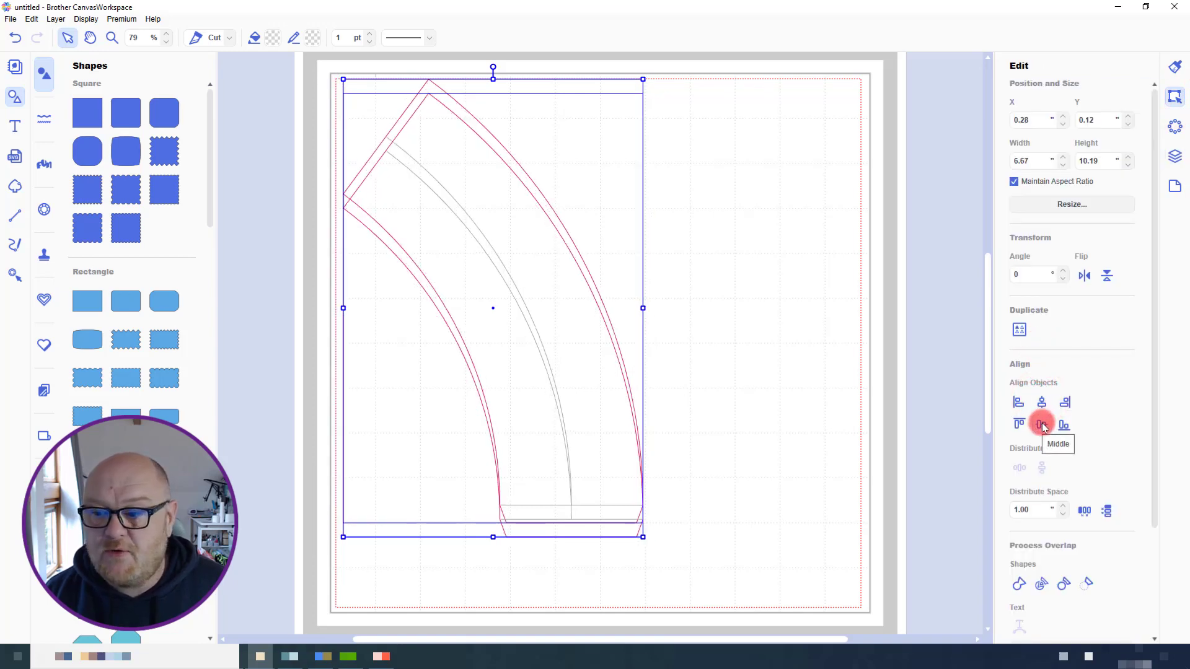
click(1042, 425)
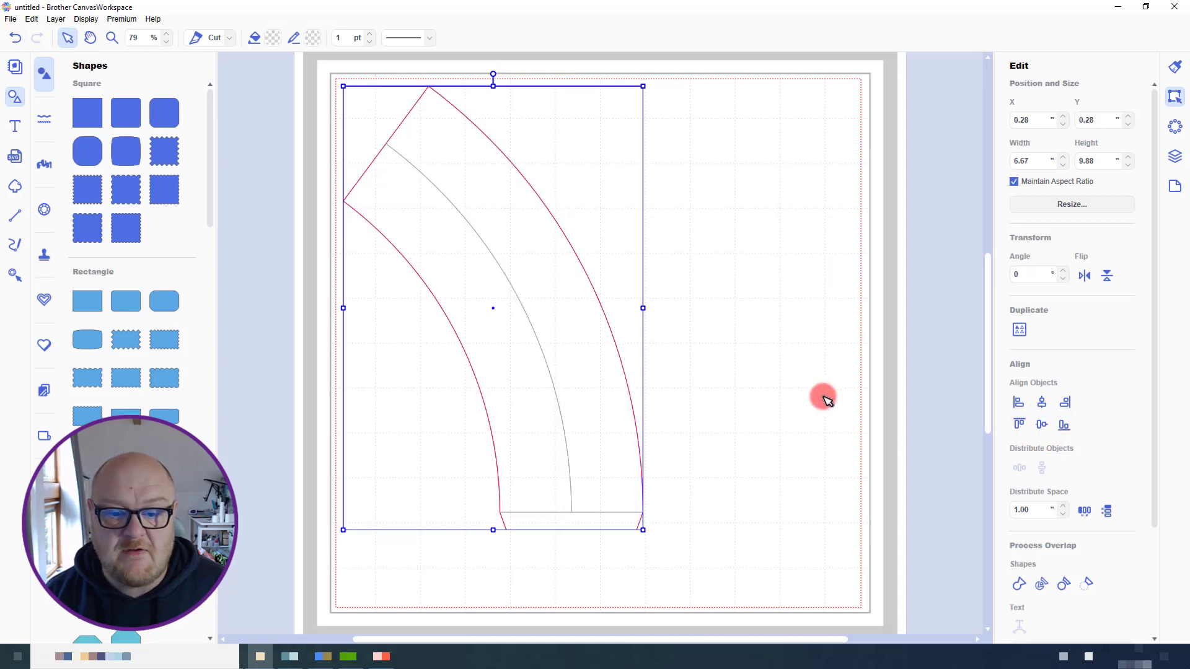
Lock the original cone group and delete the straight glue flap line from the unlocked duplicate group
click(1177, 158)
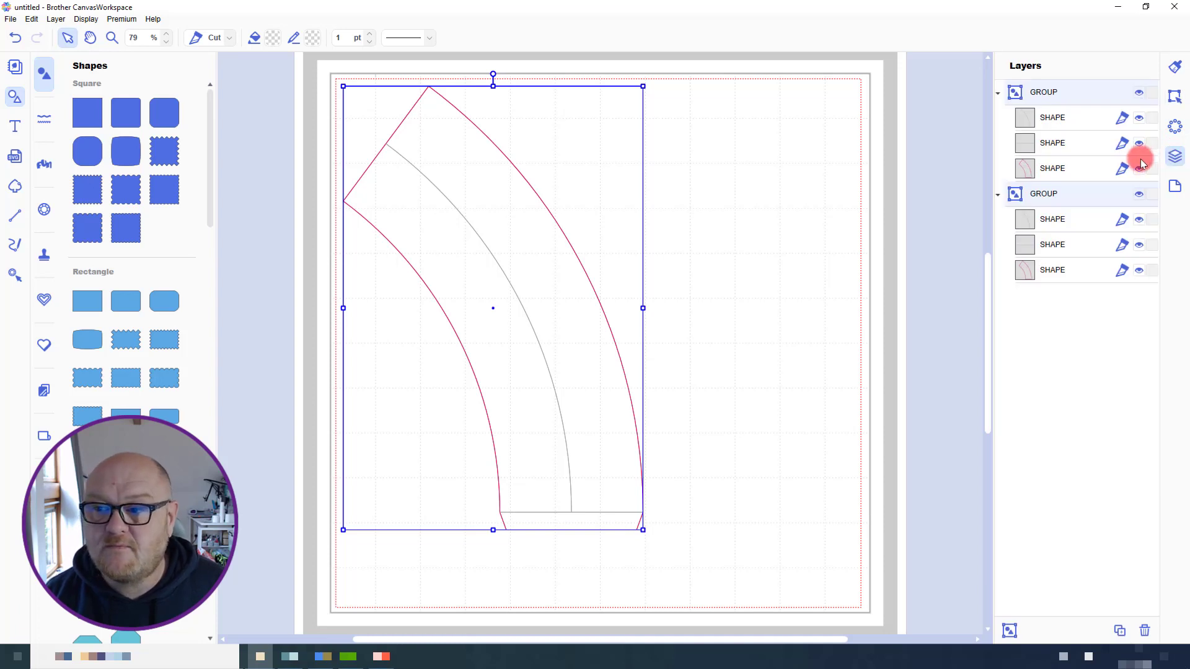
click(1154, 196)
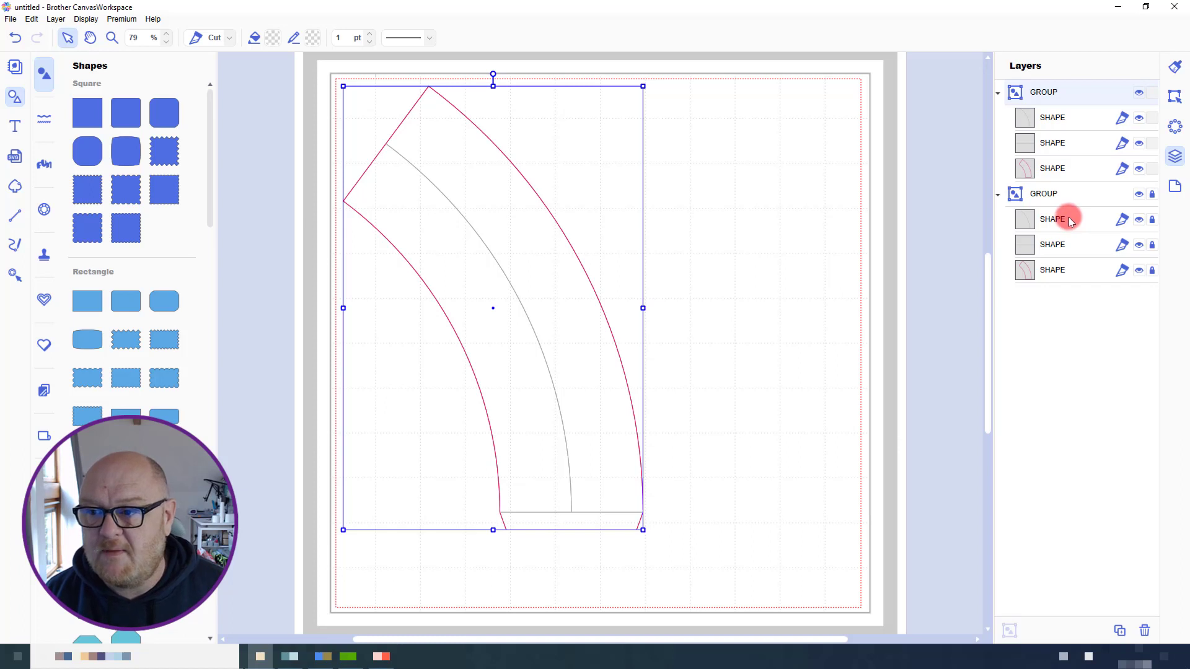
click(1064, 126)
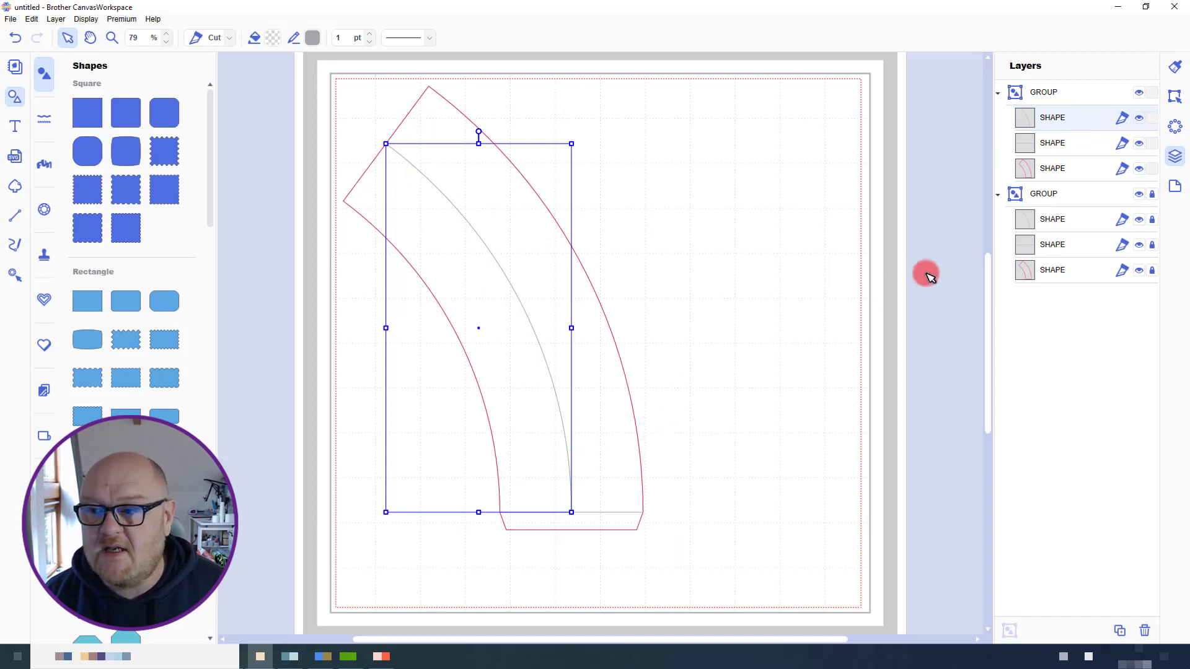
click(1063, 151)
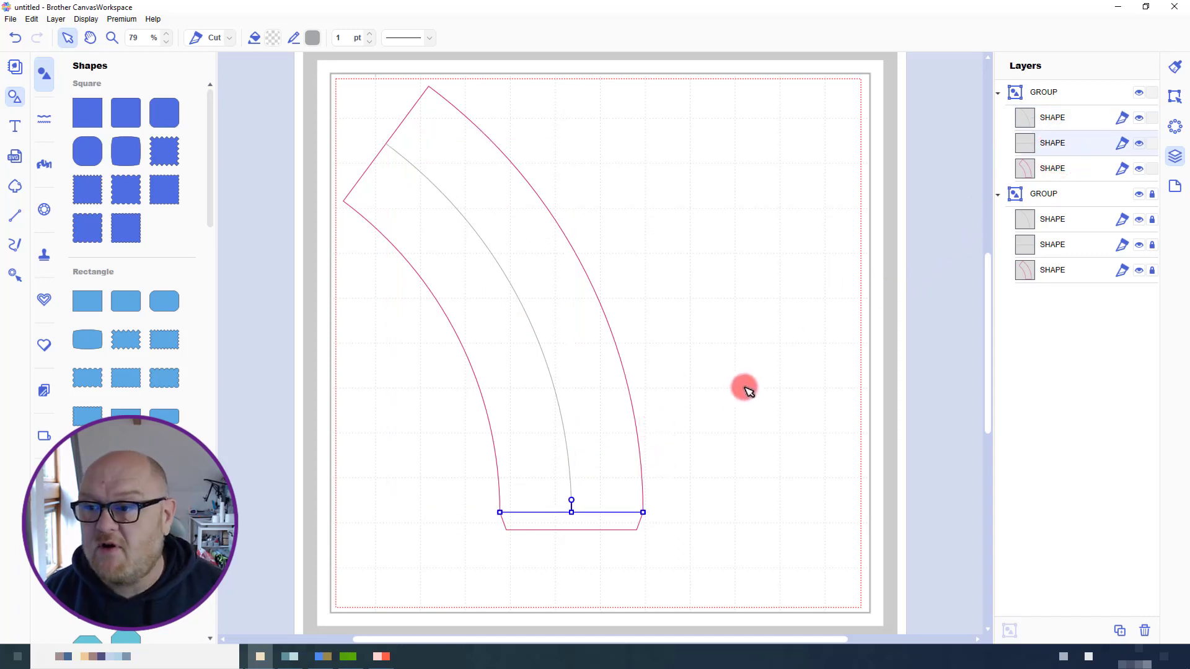
key(Delete)
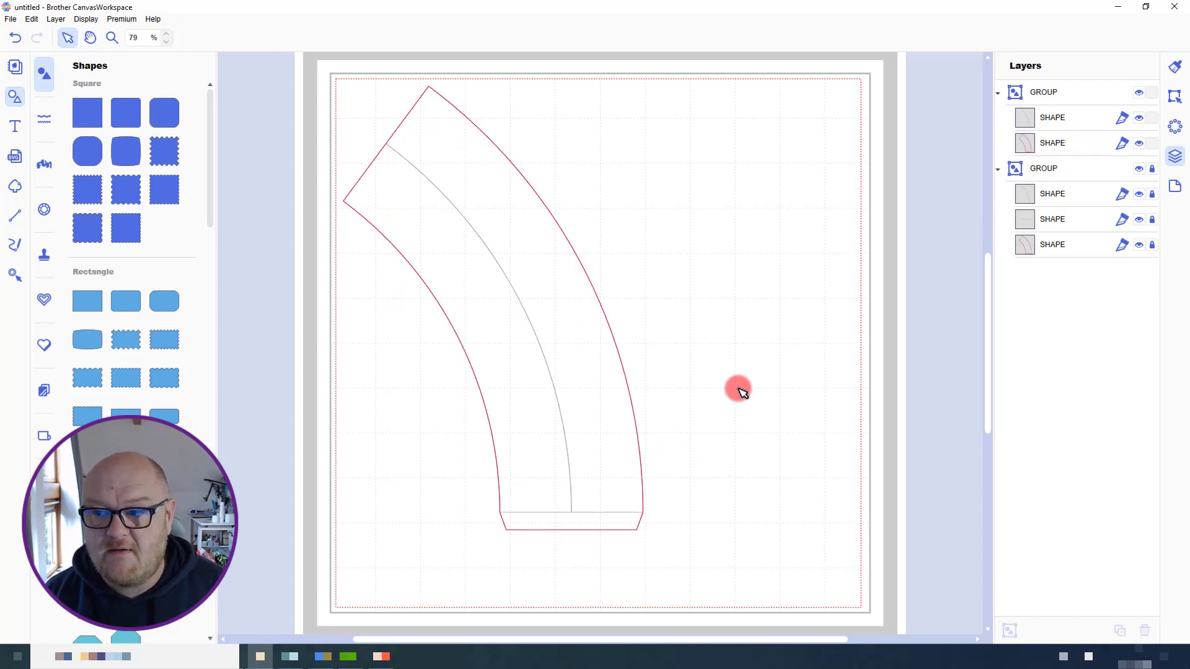
Edit the path of the unlocked red cone outline and delete the two outer nodes of its glue flap
click(1056, 149)
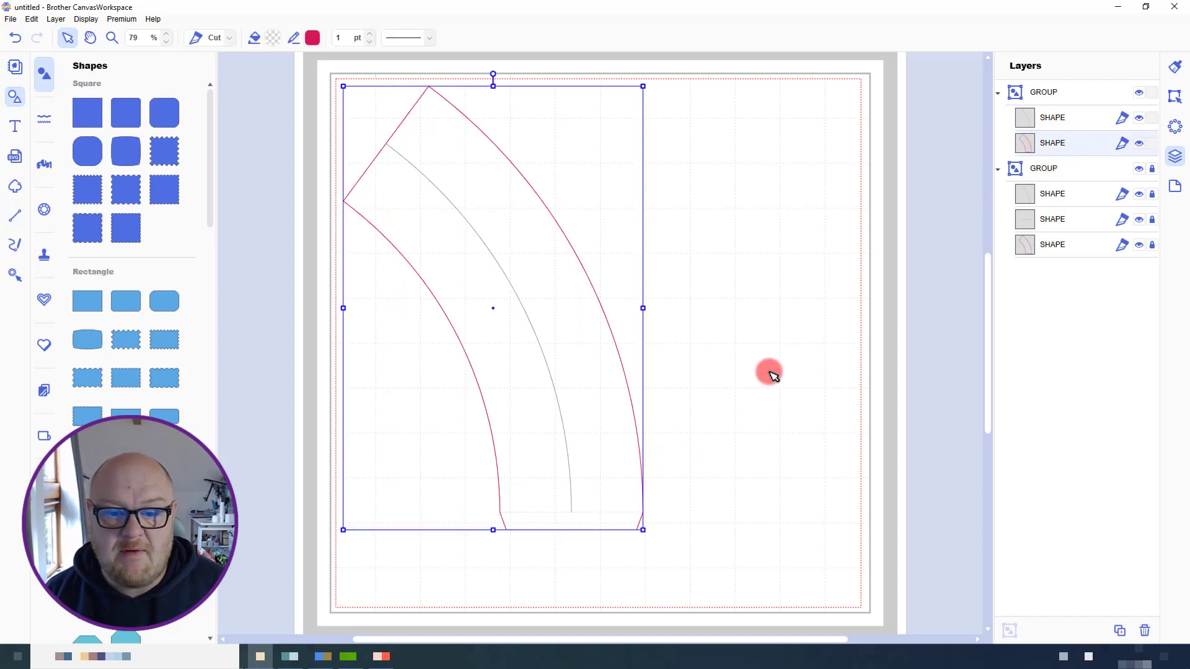
double_click(606, 327)
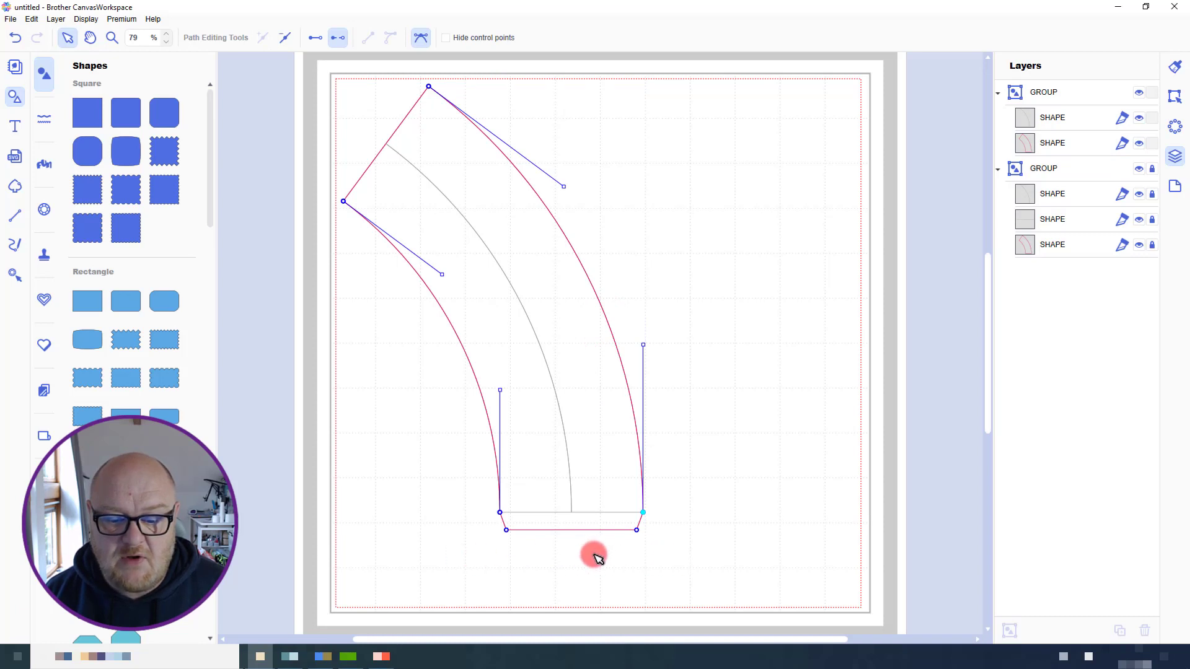
drag(667, 552, 487, 524)
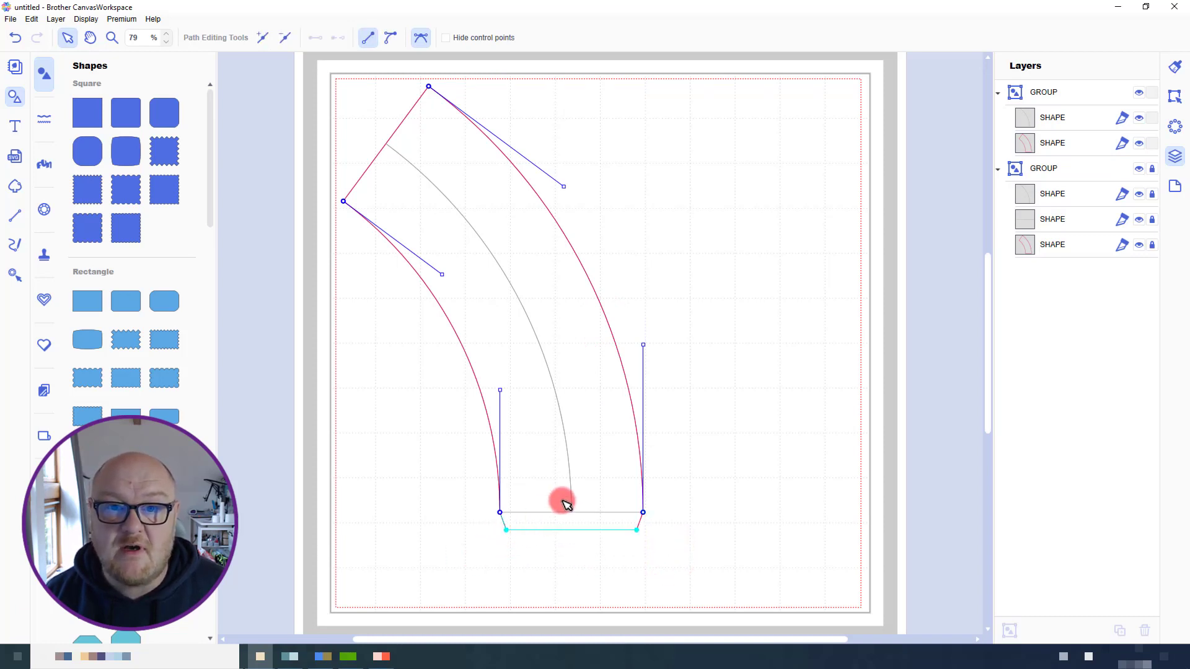
click(287, 41)
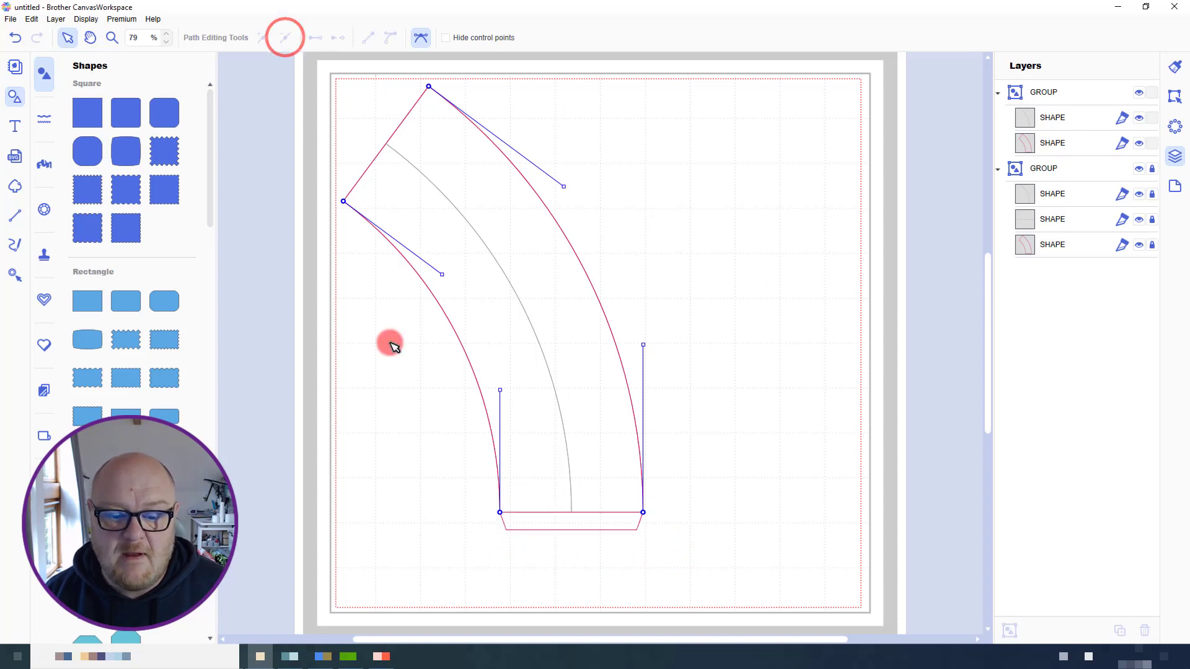
Pull the overlapping node away from the outline's uppermost corner and delete that duplicate node
click(110, 39)
drag(421, 82, 438, 96)
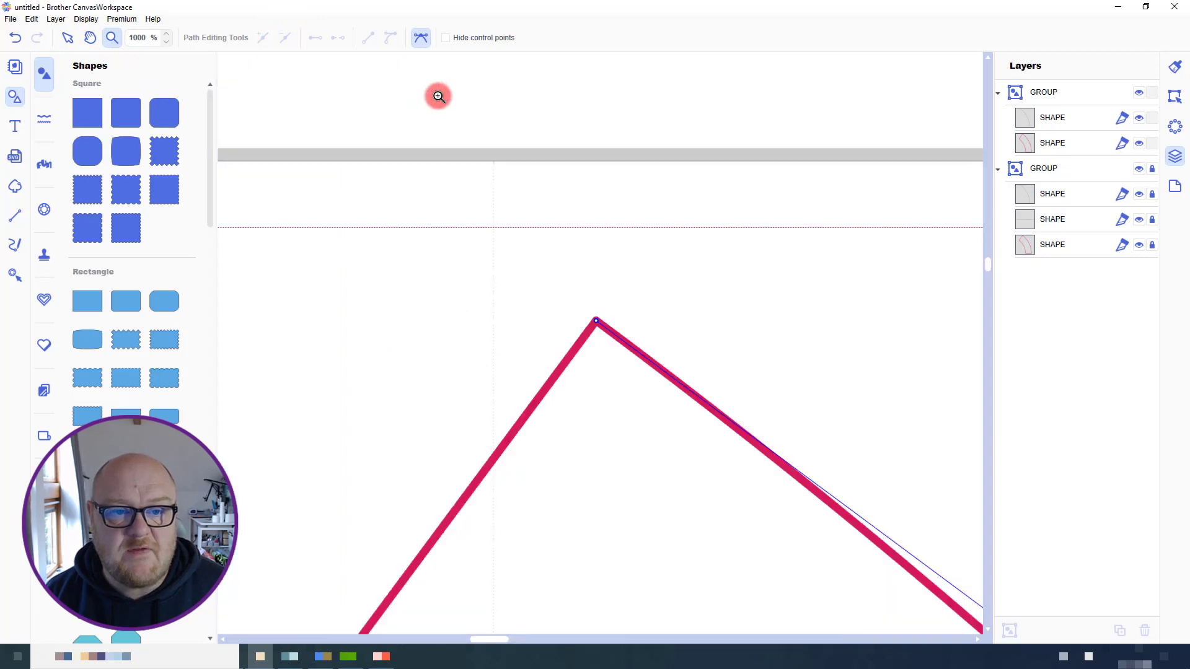
click(69, 38)
click(596, 321)
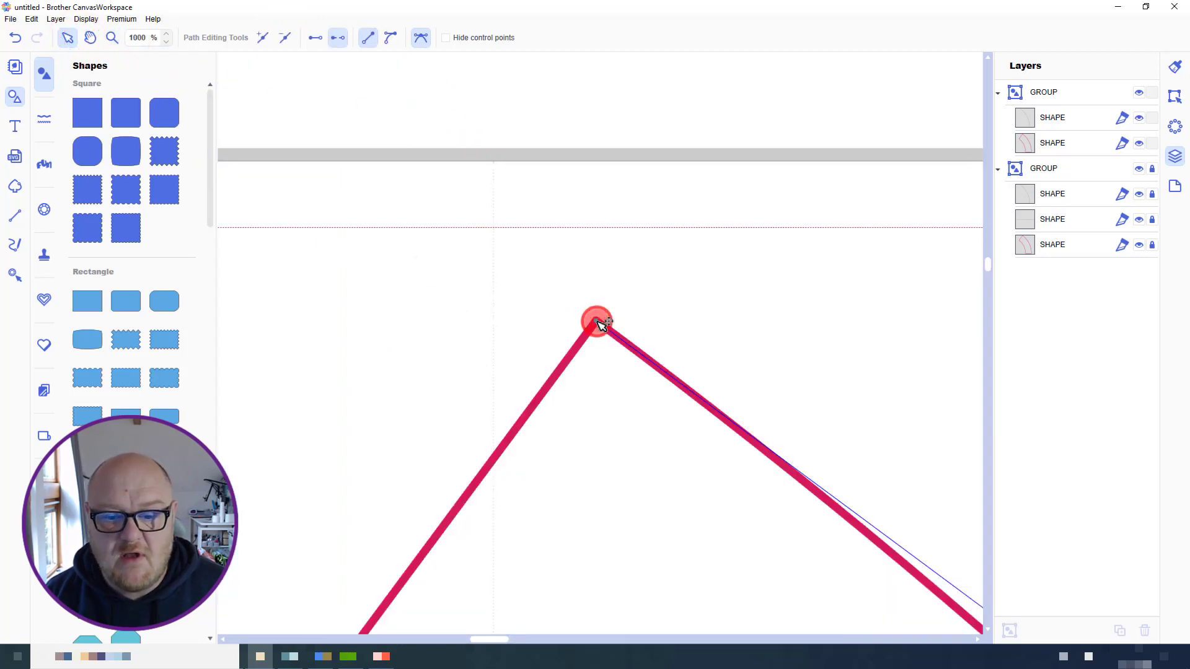
drag(598, 321, 607, 377)
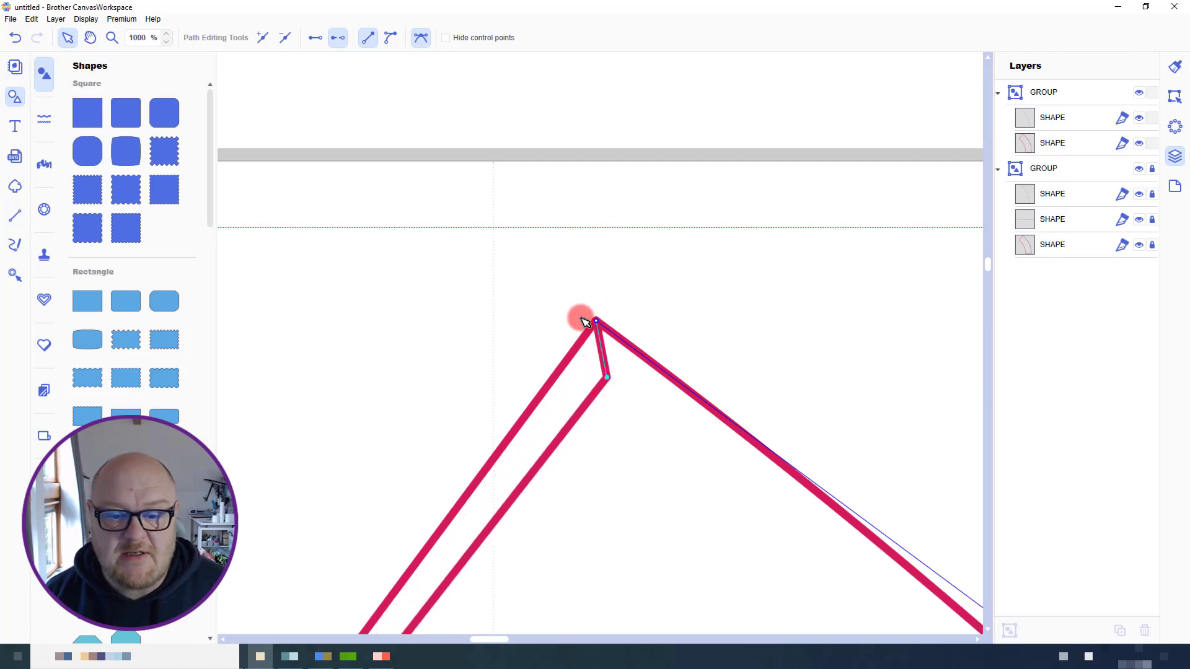
click(611, 376)
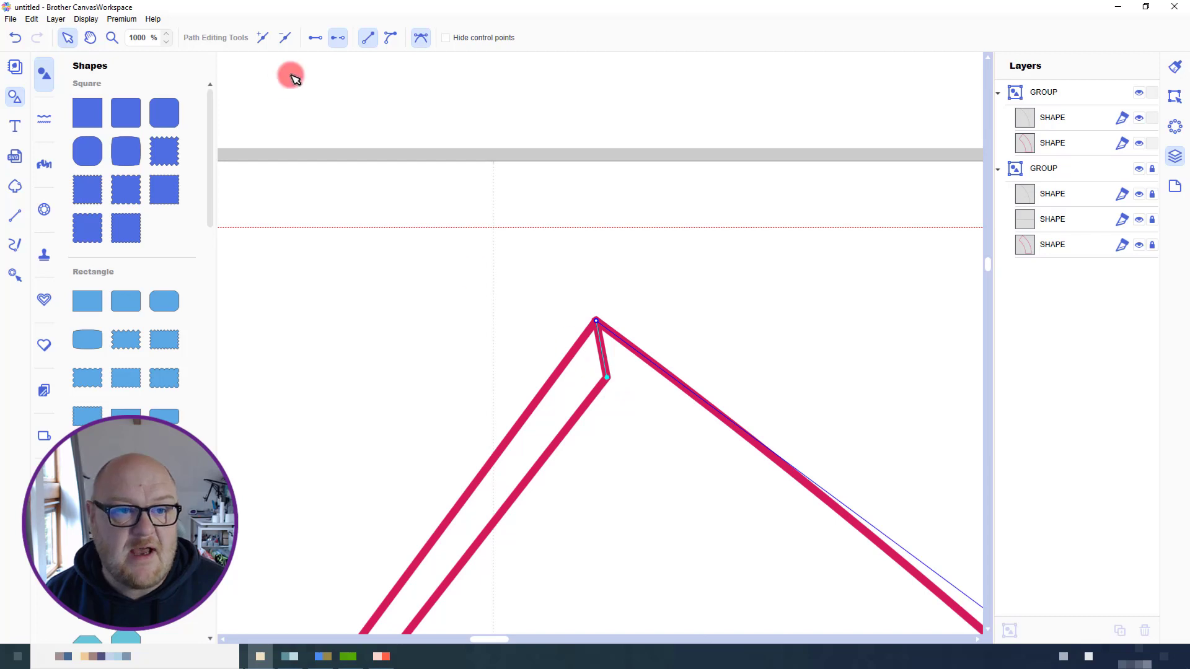
click(285, 39)
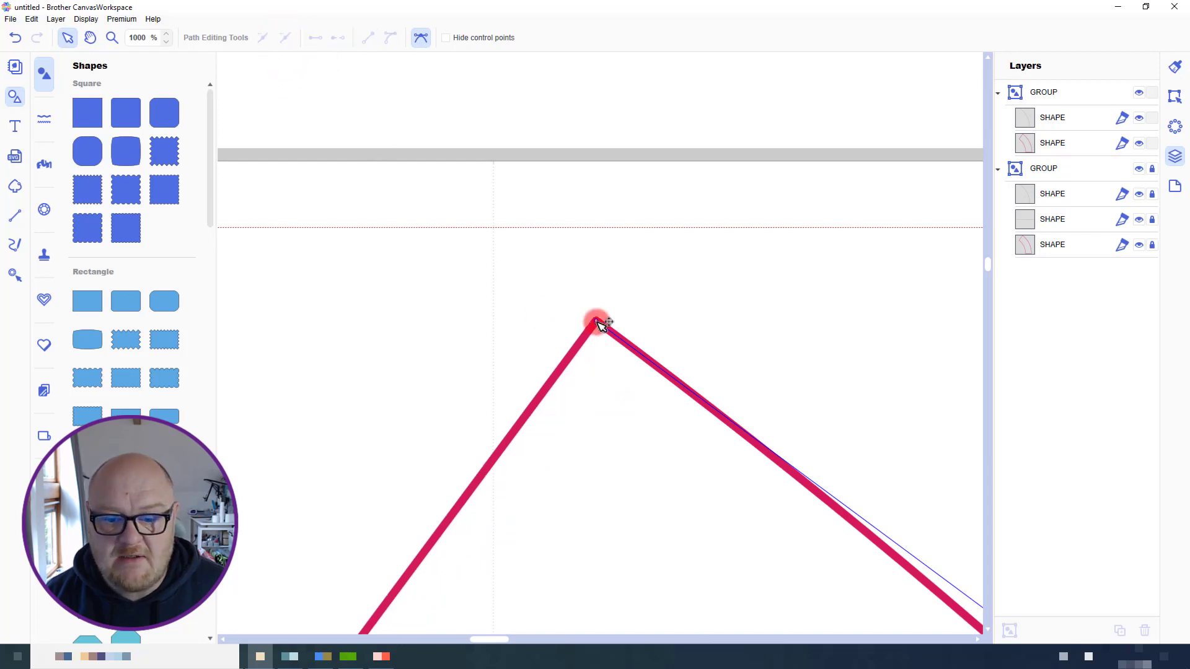
Test-move the remaining node at the uppermost corner, undo the move and reopen the red outline for path editing
click(597, 322)
drag(596, 322, 597, 348)
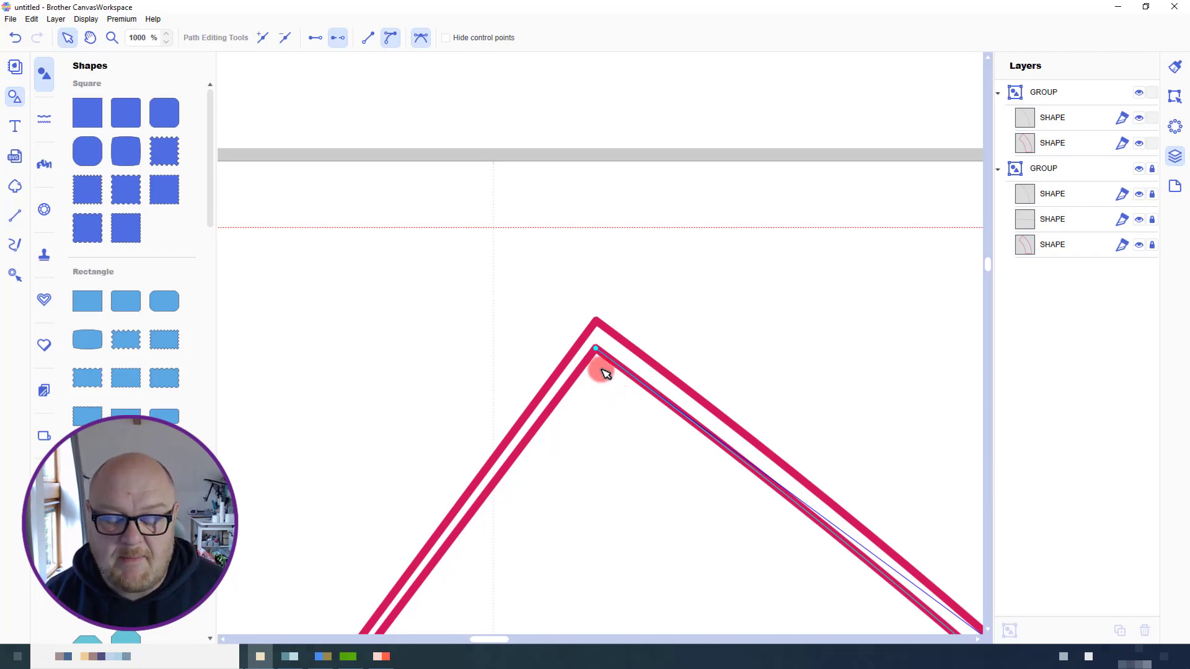
key(ctrl+z)
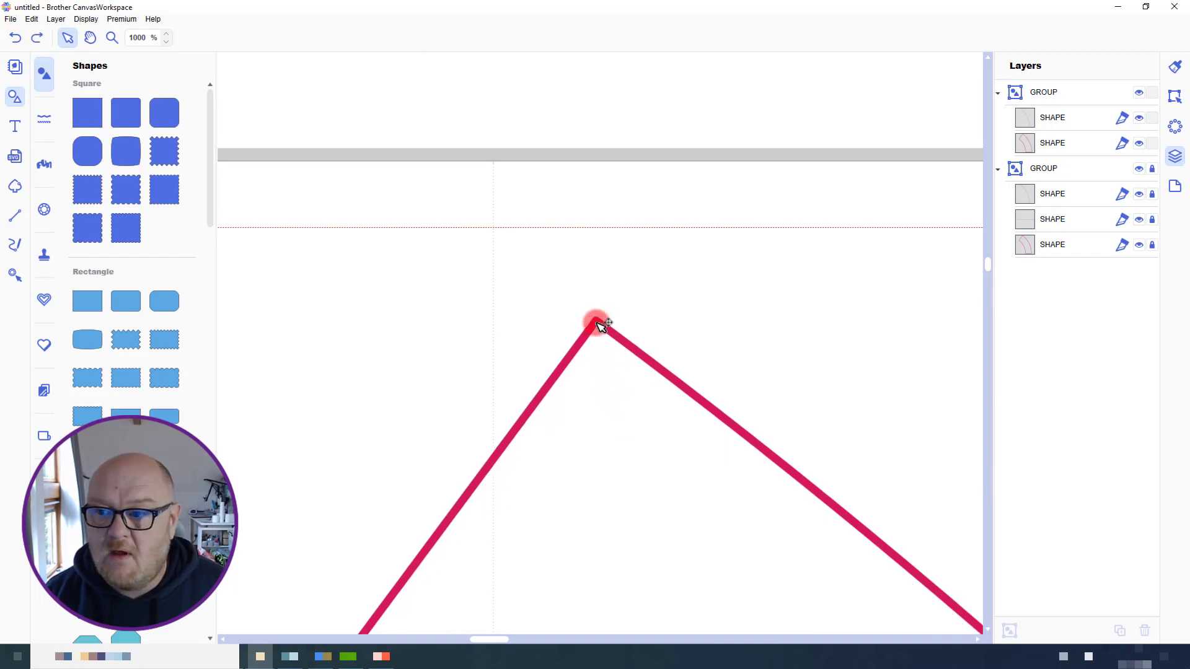
click(1084, 143)
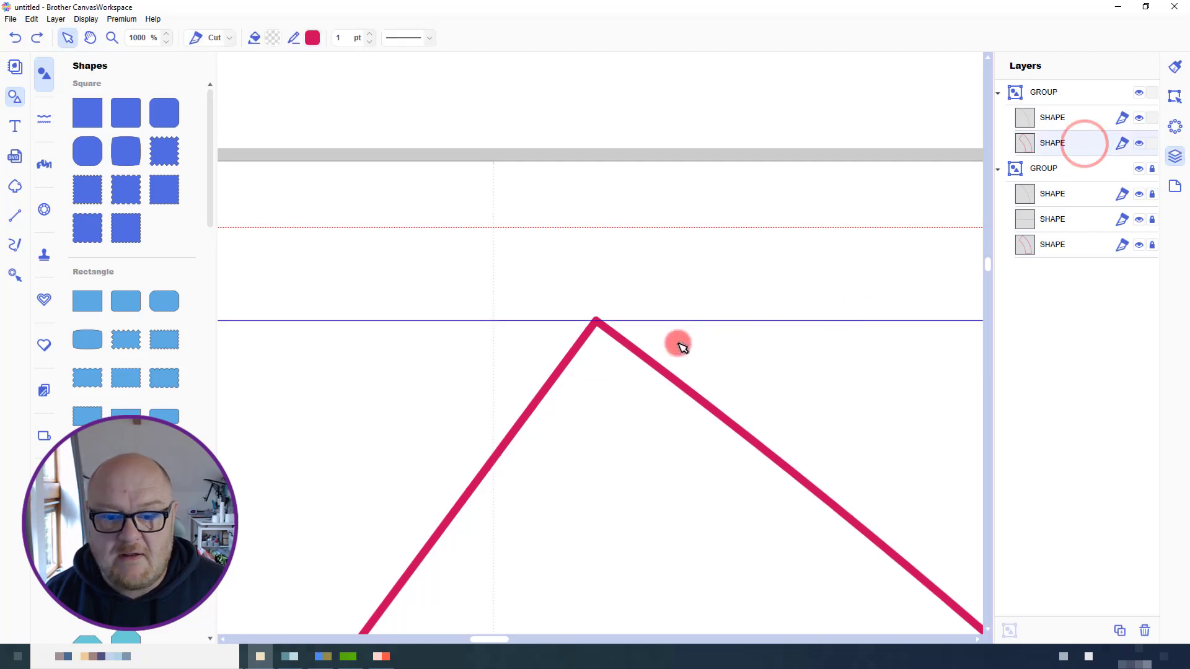
double_click(606, 328)
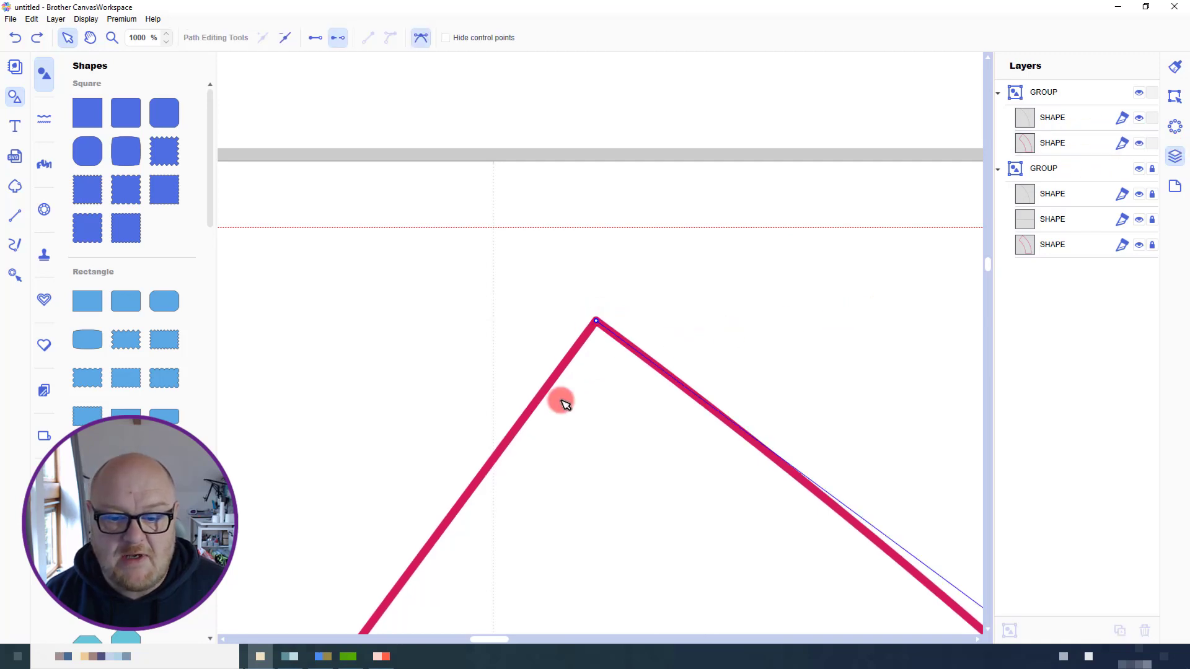
Separate and delete the duplicate node at the outline's far-left corner, and move the remaining node back onto the locked copy's corner
click(92, 38)
drag(428, 571, 545, 279)
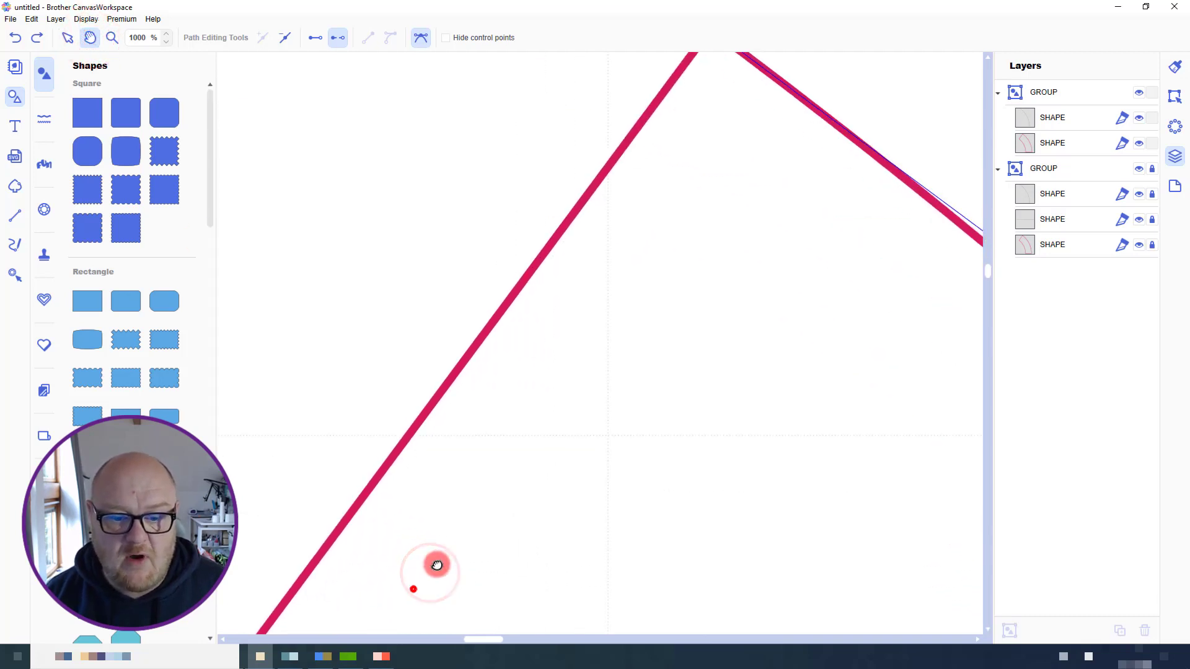
drag(436, 566, 756, 286)
drag(533, 589, 706, 327)
drag(457, 595, 528, 444)
drag(505, 499, 641, 268)
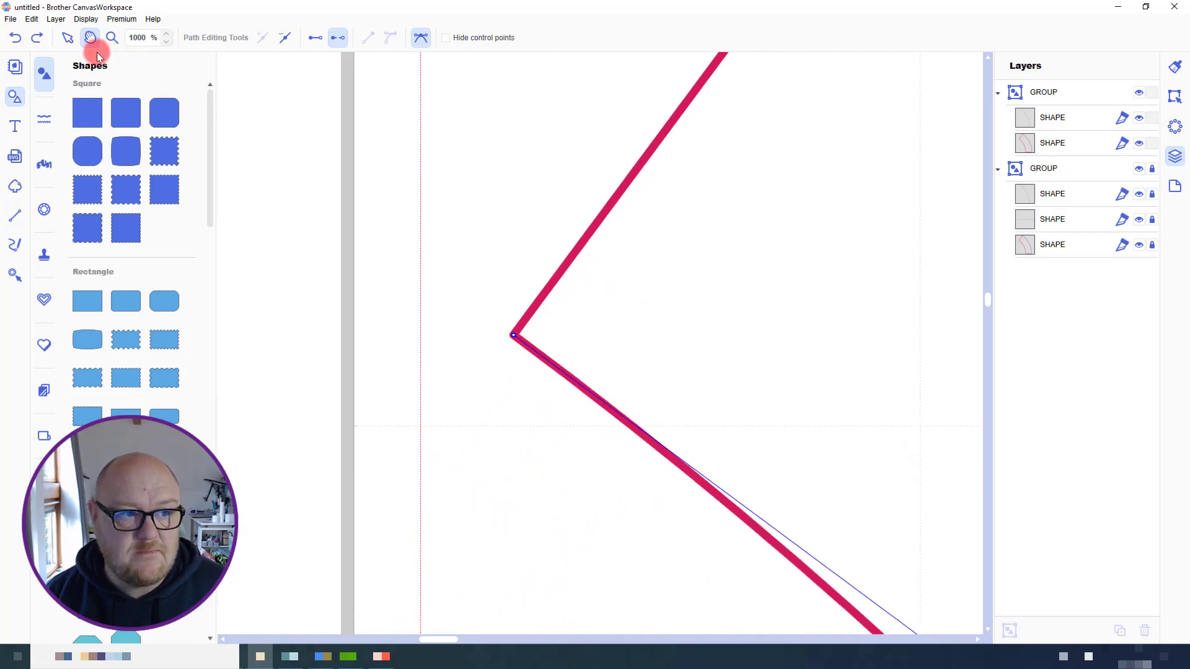
click(69, 38)
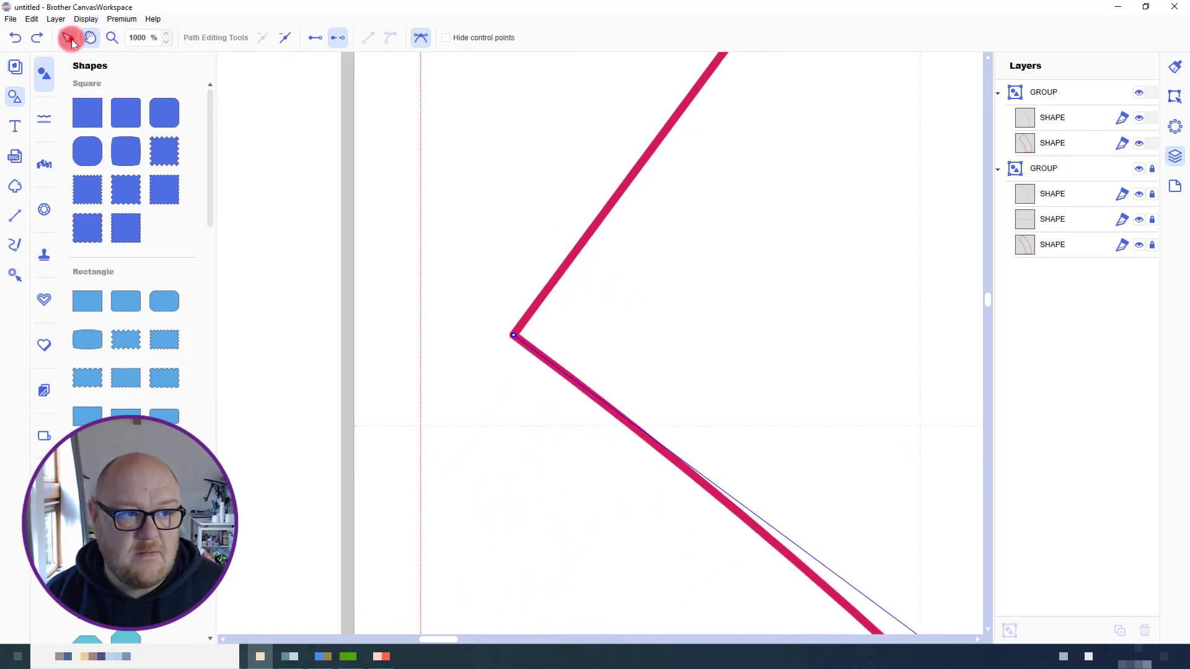
click(514, 335)
mouse_move(514, 335)
mouse_down()
mouse_move(531, 346)
mouse_move(520, 339)
mouse_up()
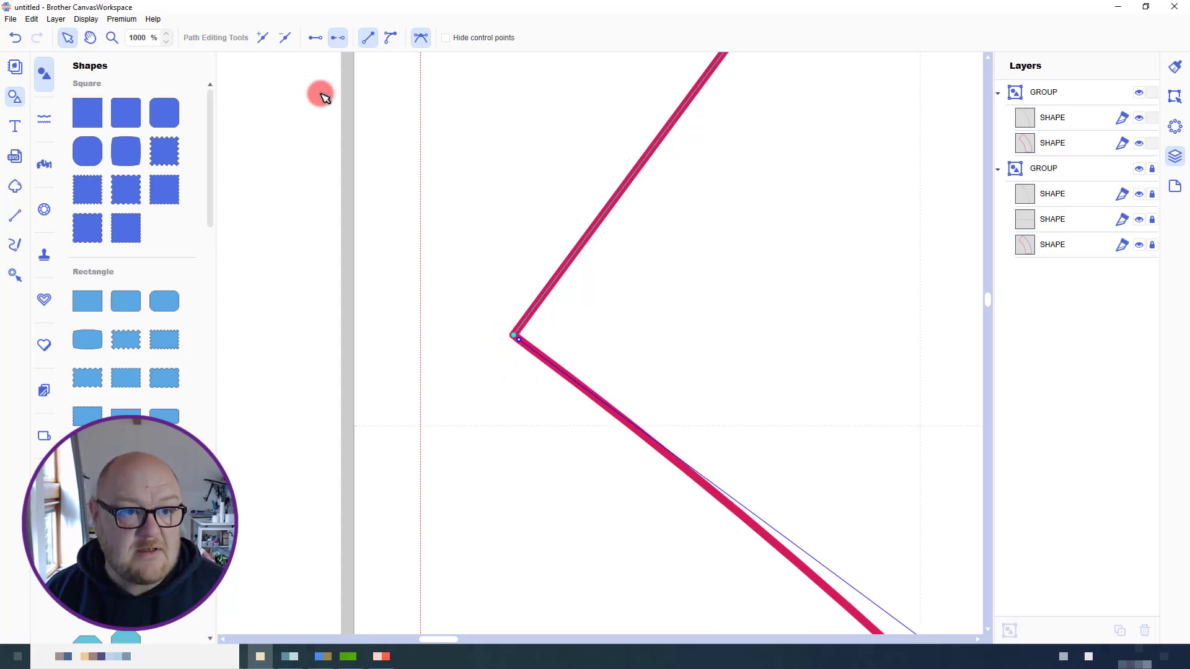
click(285, 39)
click(284, 39)
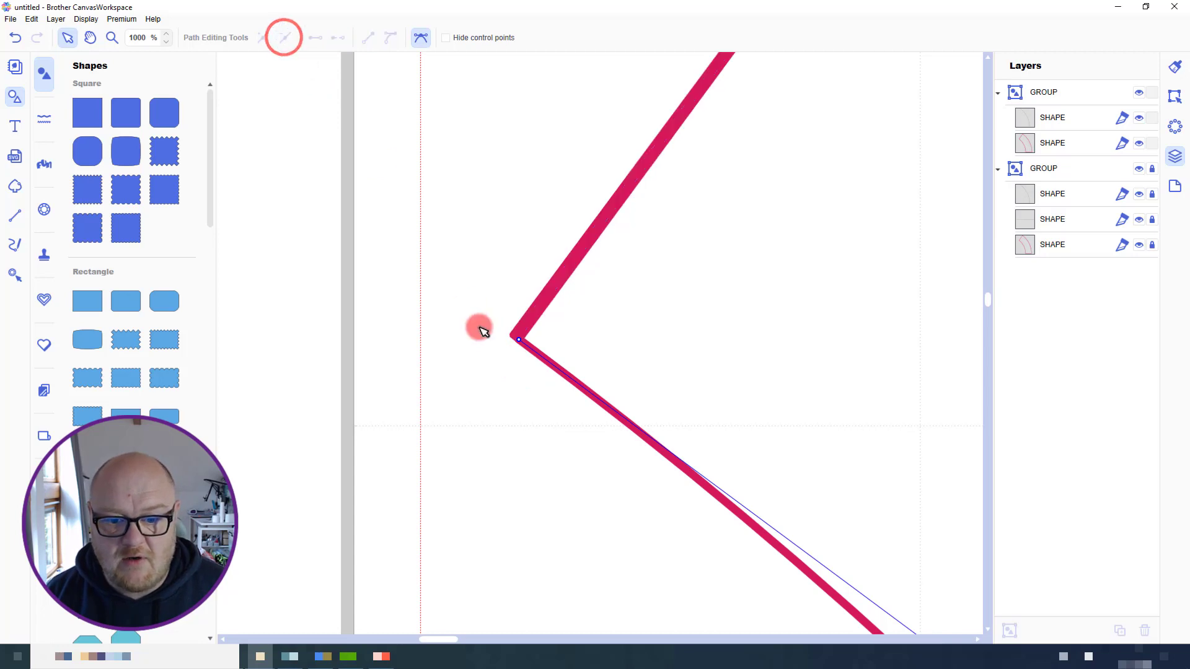
click(520, 340)
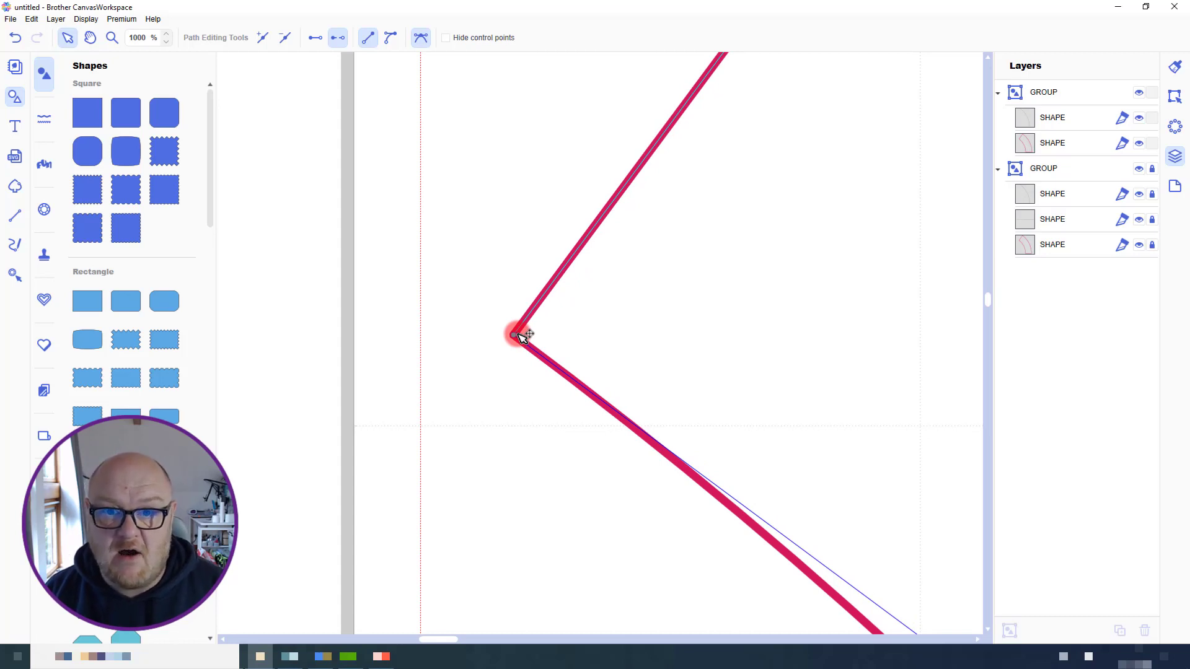
Follow the inner arc to the outline's lower-left corner, separate the overlapping node there and delete that duplicate node
click(92, 42)
drag(659, 523, 465, 136)
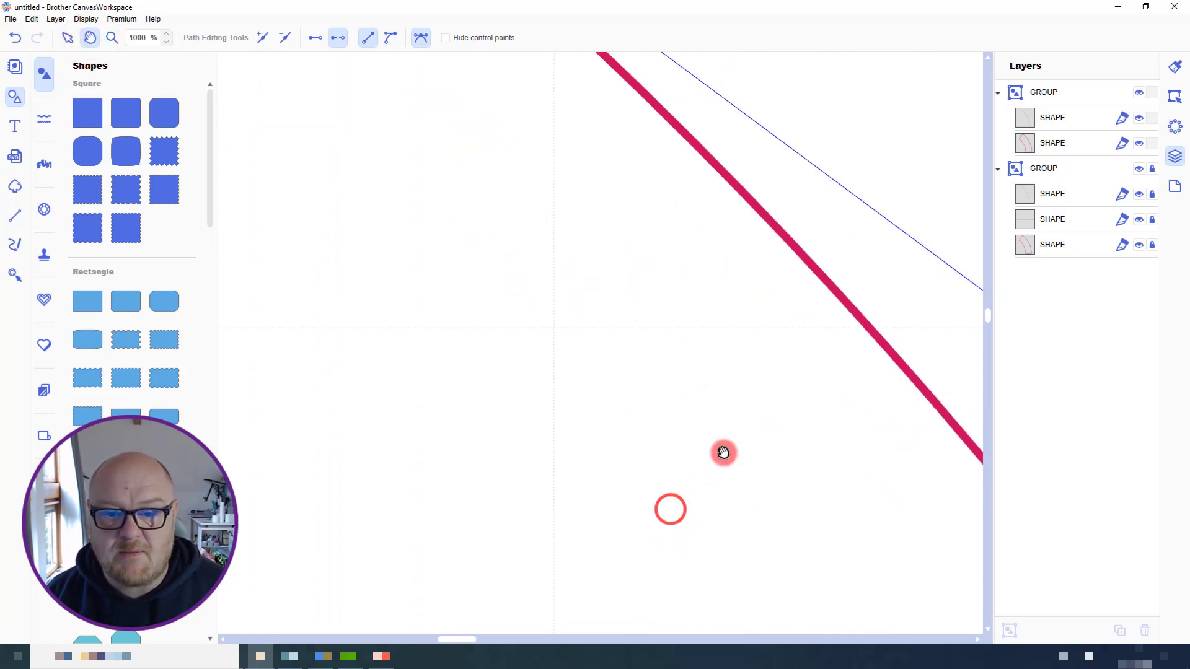
drag(731, 462, 484, 127)
drag(831, 425, 548, 167)
drag(867, 423, 561, 117)
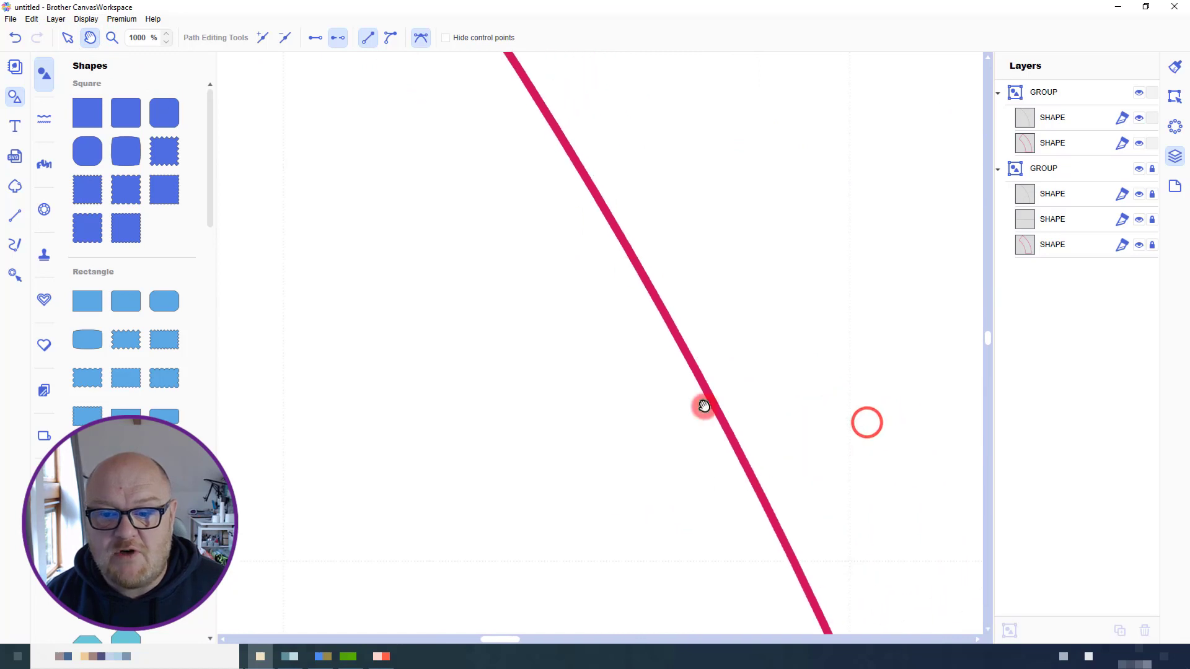
drag(736, 489, 534, 161)
drag(696, 494, 640, 409)
drag(669, 527, 482, 162)
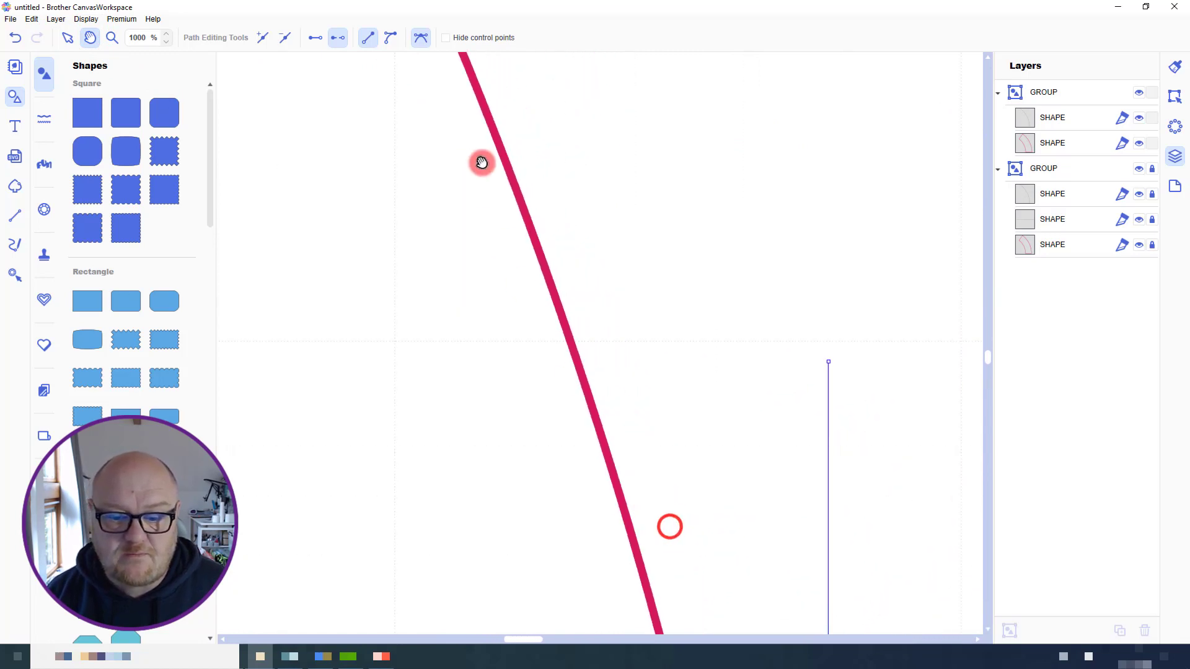
drag(627, 506, 589, 123)
drag(686, 504, 595, 253)
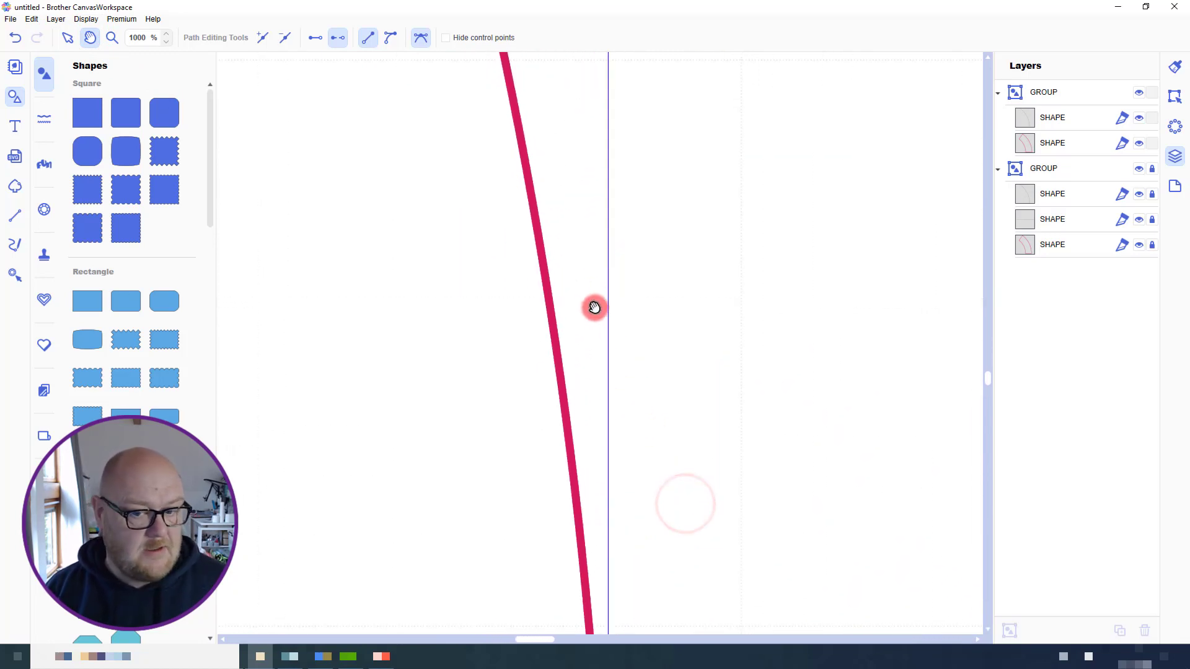
drag(593, 401, 548, 193)
drag(622, 518, 616, 245)
drag(636, 549, 614, 274)
click(67, 38)
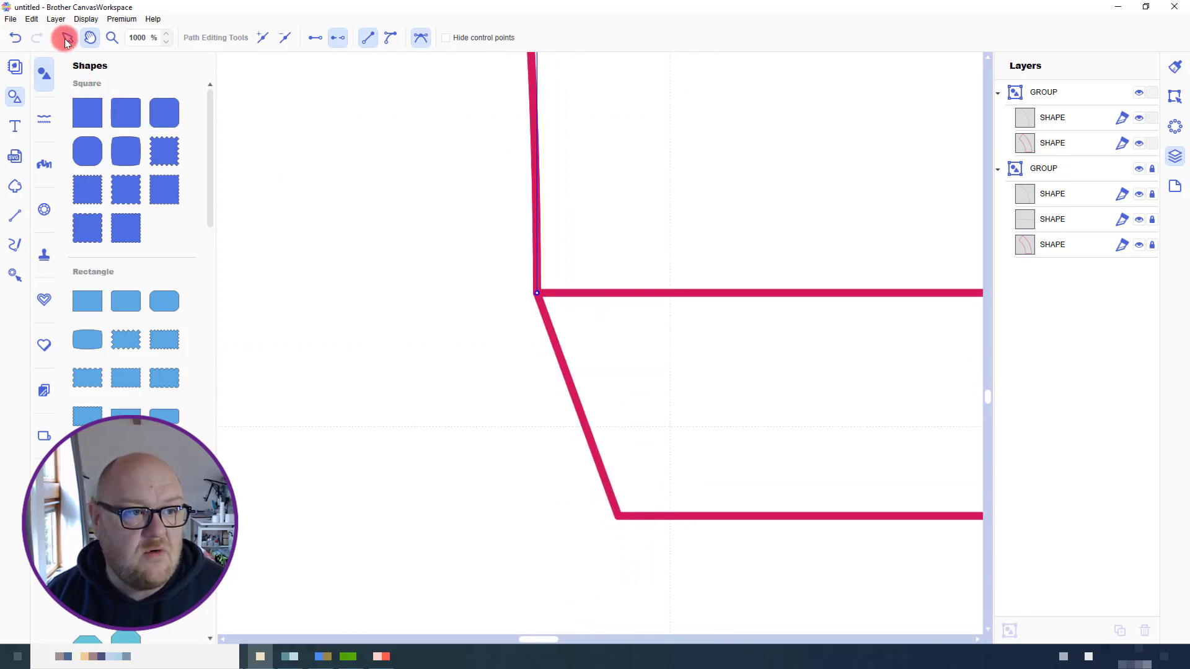
click(466, 258)
click(539, 295)
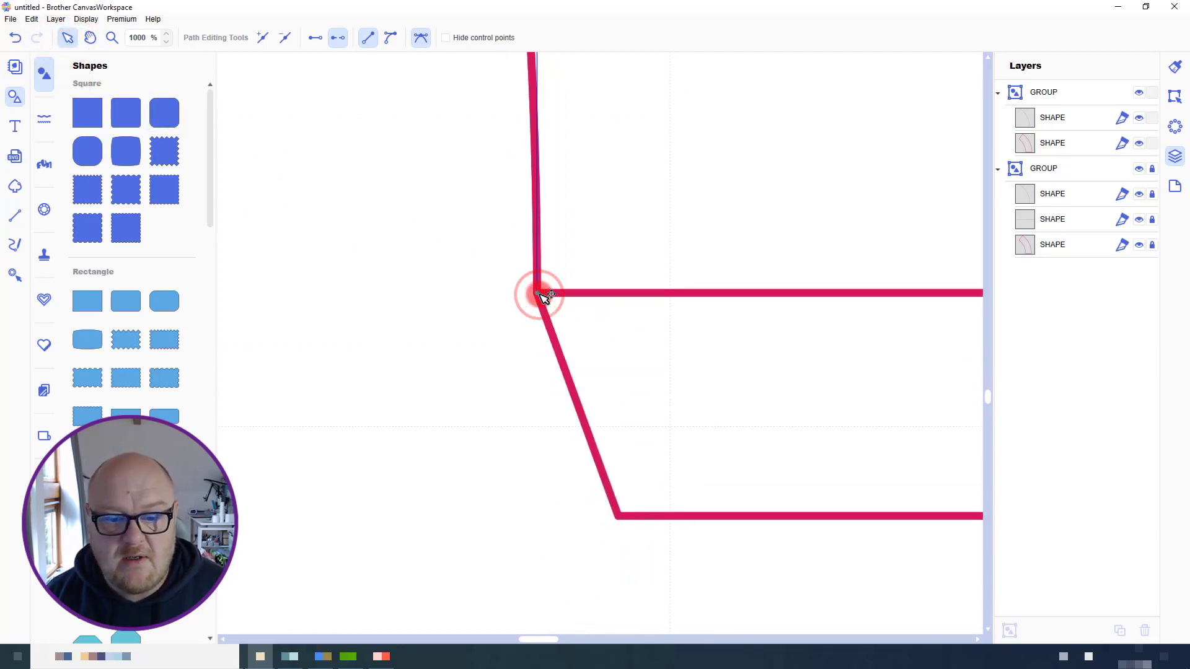
mouse_move(542, 295)
mouse_down()
mouse_move(542, 285)
mouse_move(556, 292)
mouse_up()
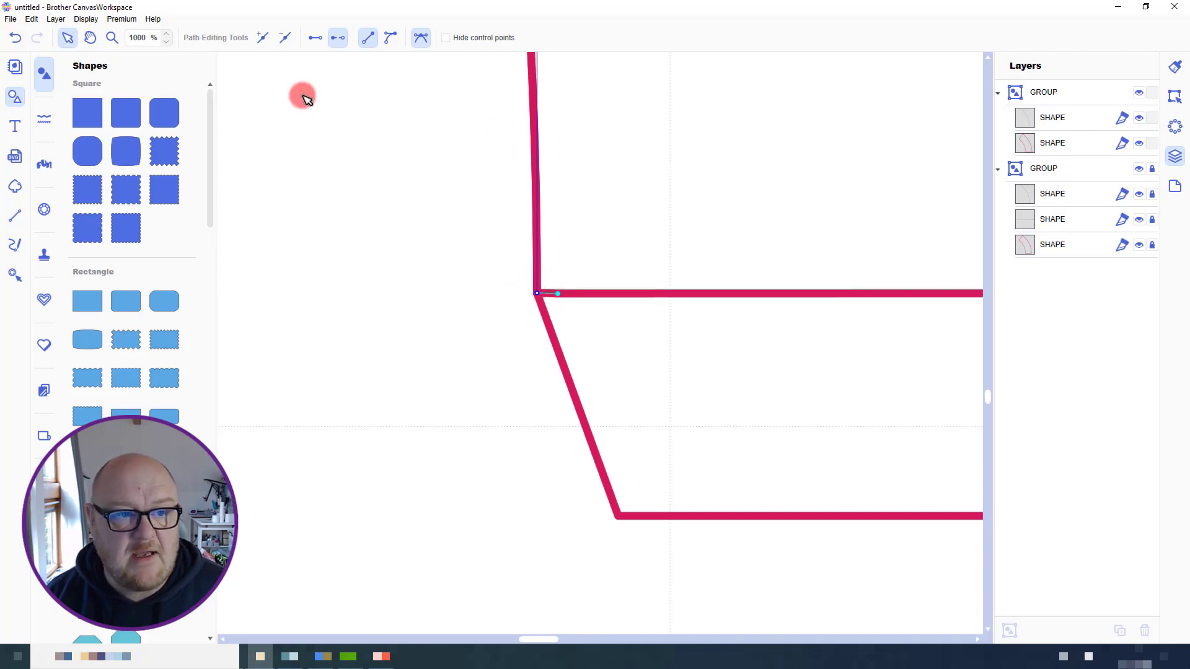
click(282, 38)
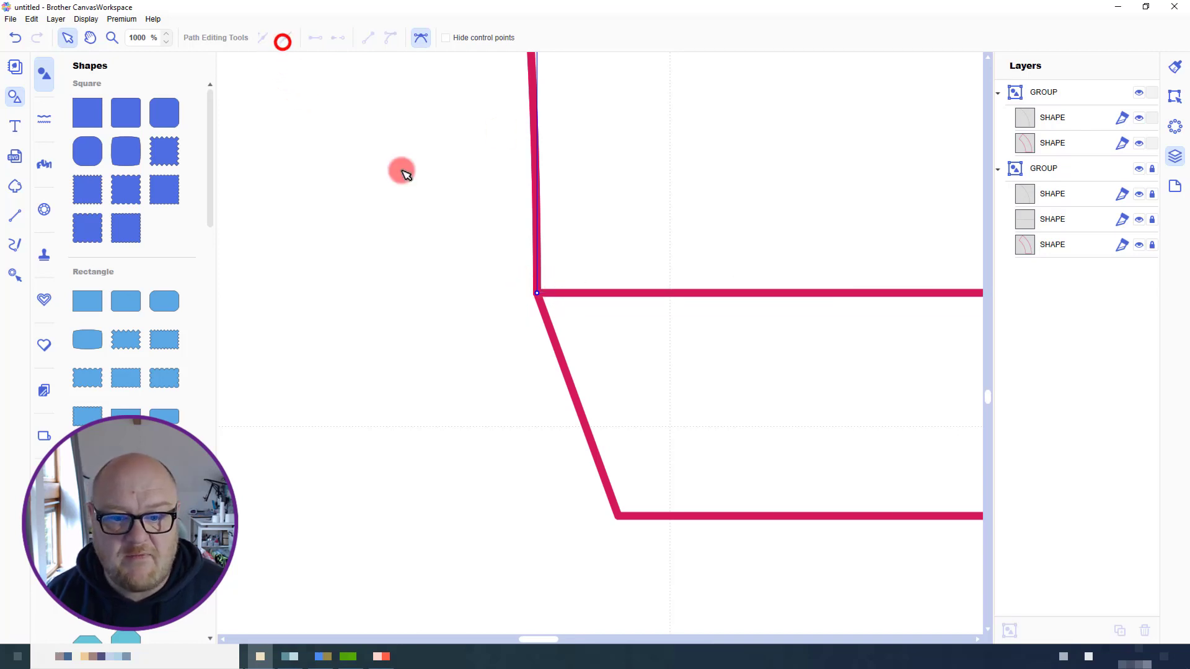
At the outline's lower-right corner, pull an overlapping node inward along the base edge, switch the corner node's point type and delete the pulled-out node
click(90, 38)
drag(837, 322, 506, 333)
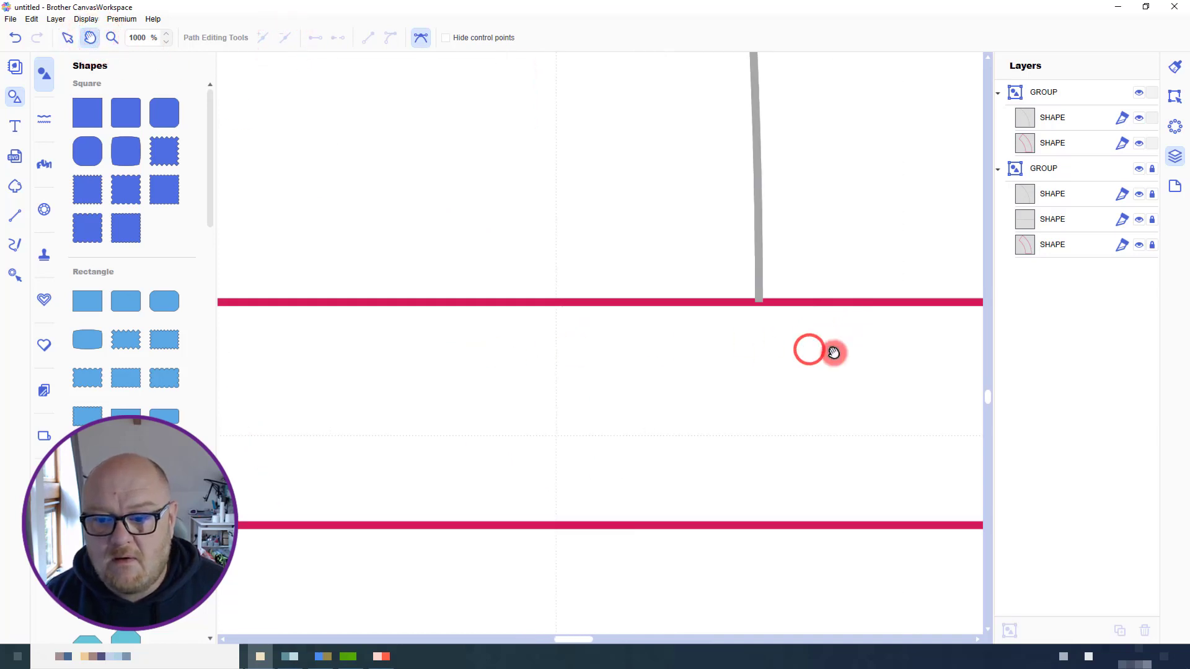
drag(826, 354, 554, 364)
drag(840, 375, 530, 376)
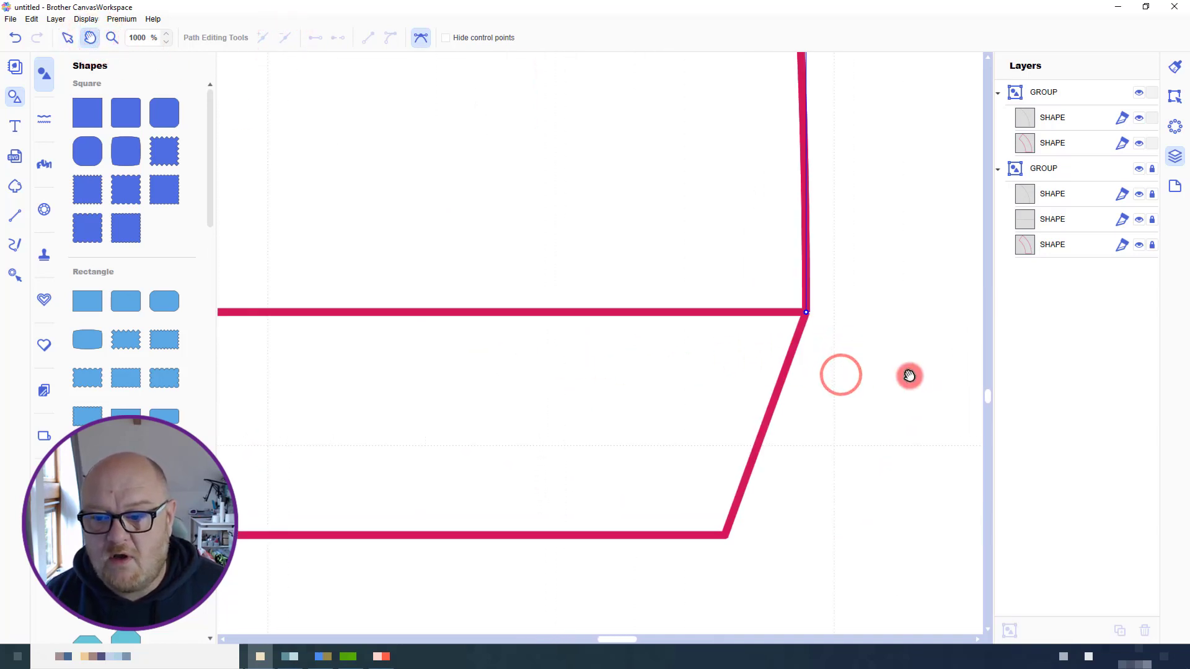
drag(890, 372, 790, 369)
click(68, 38)
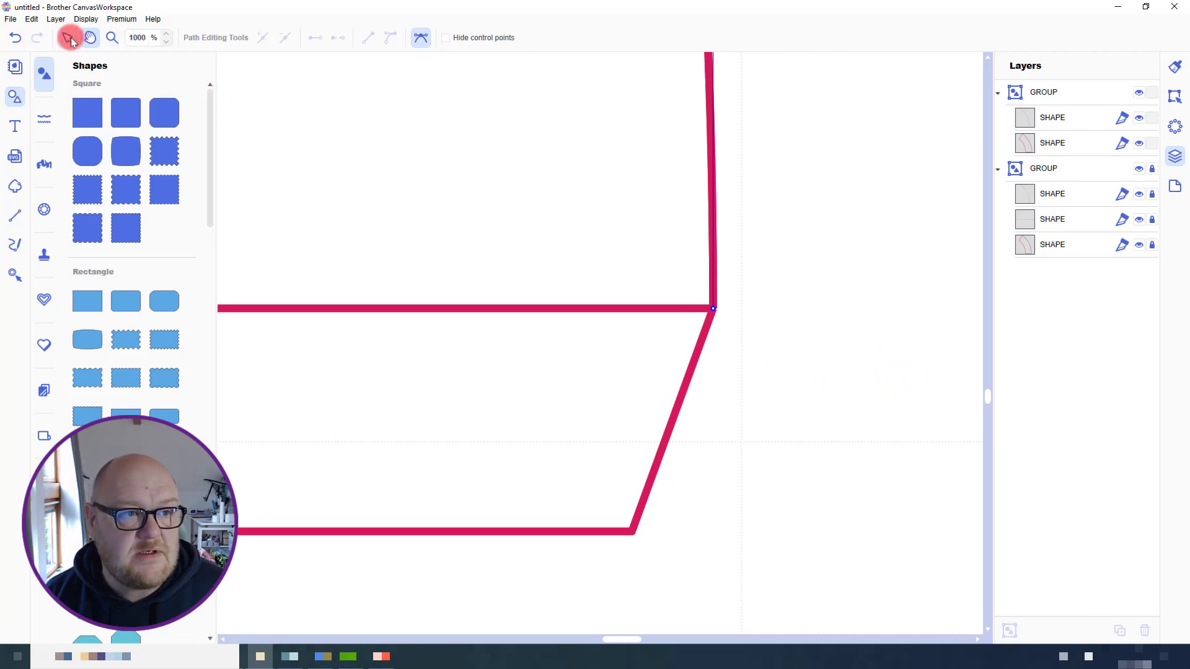
click(715, 310)
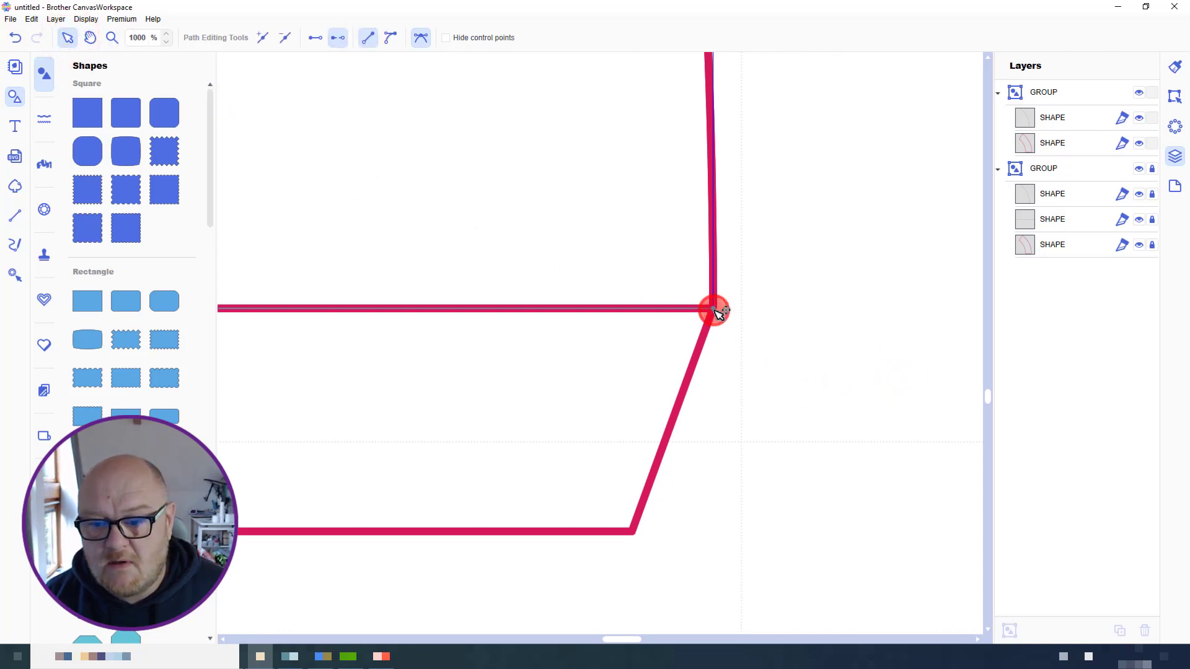
drag(707, 311, 655, 310)
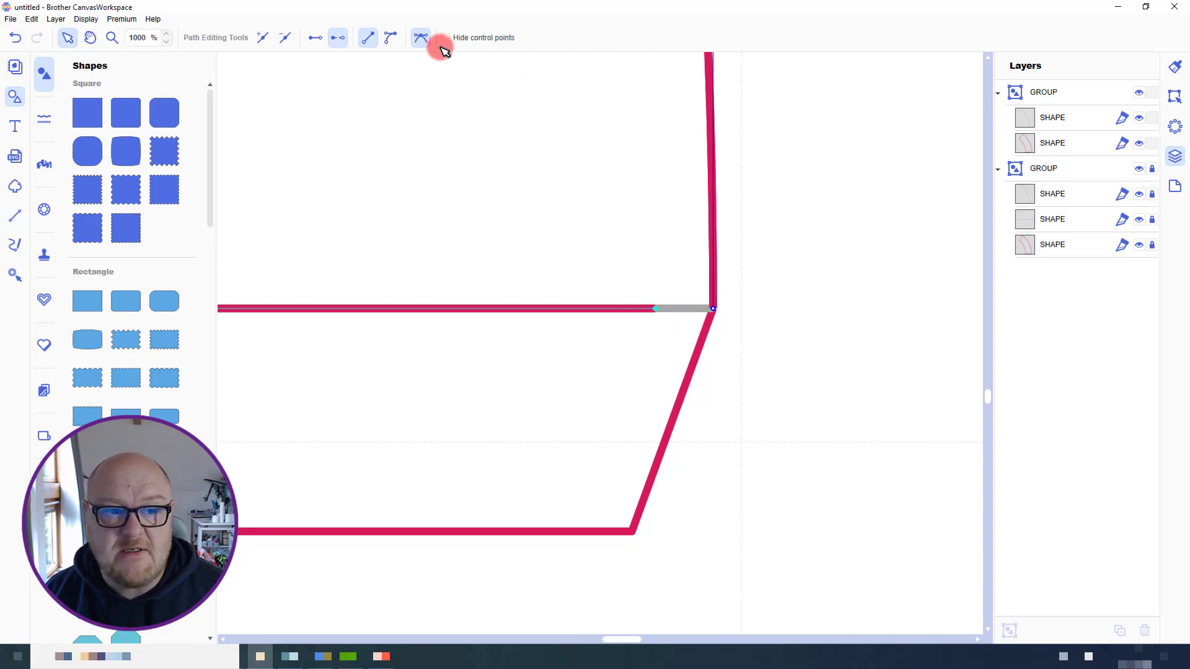
click(317, 40)
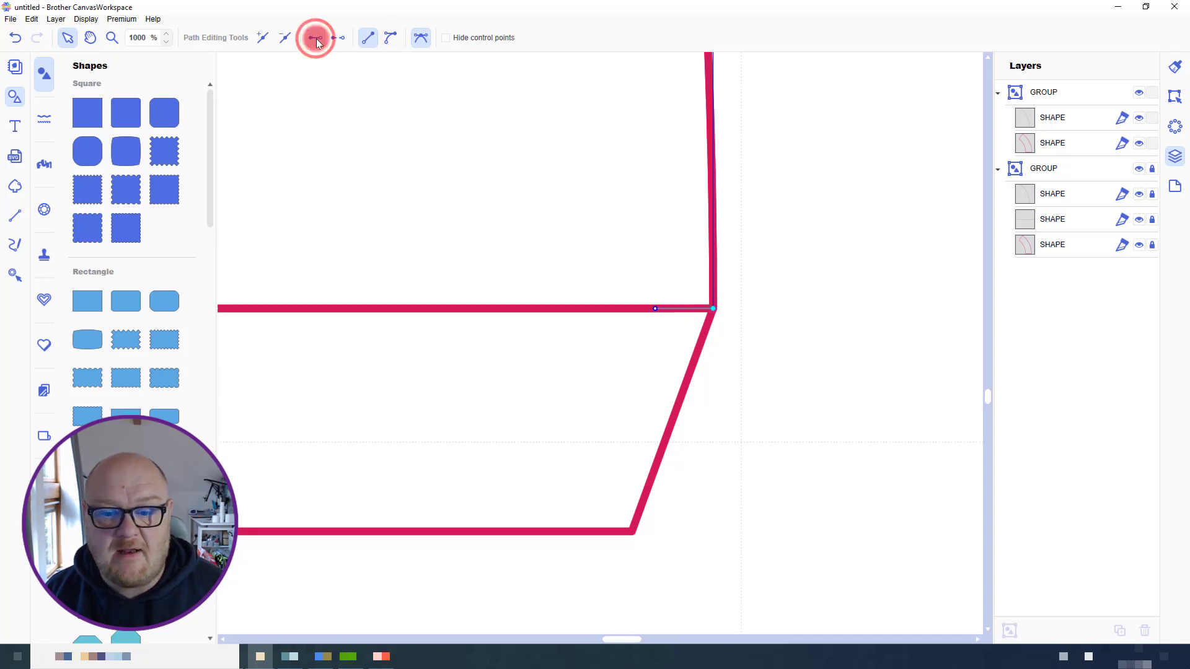
click(716, 313)
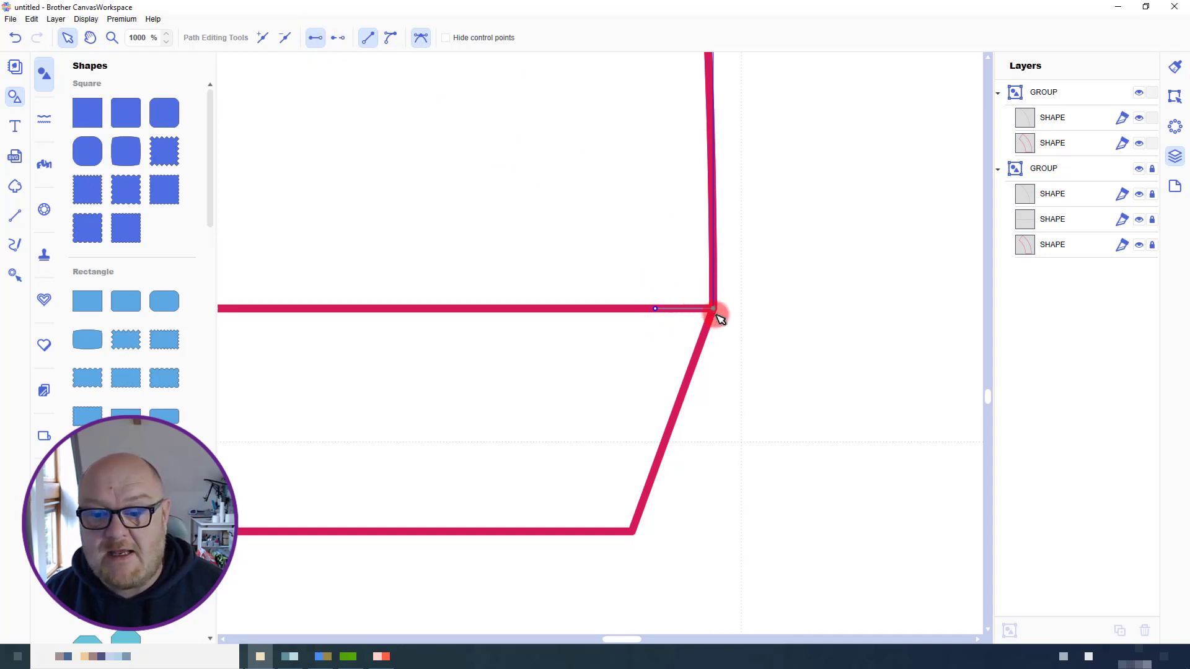
click(661, 310)
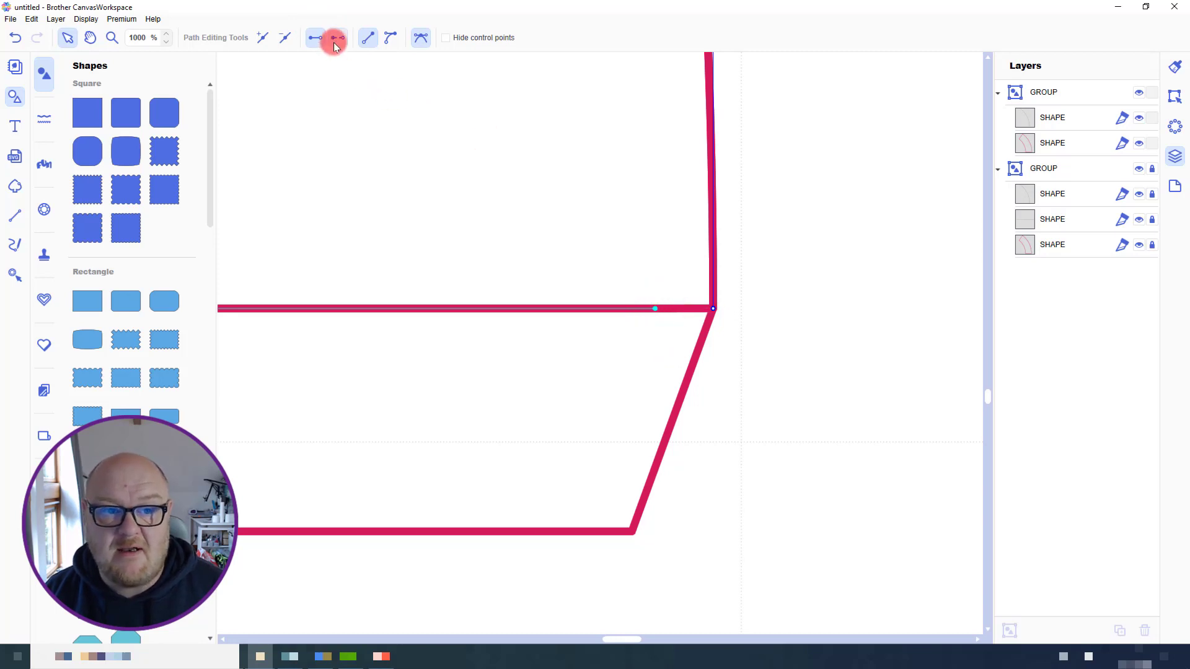
click(289, 39)
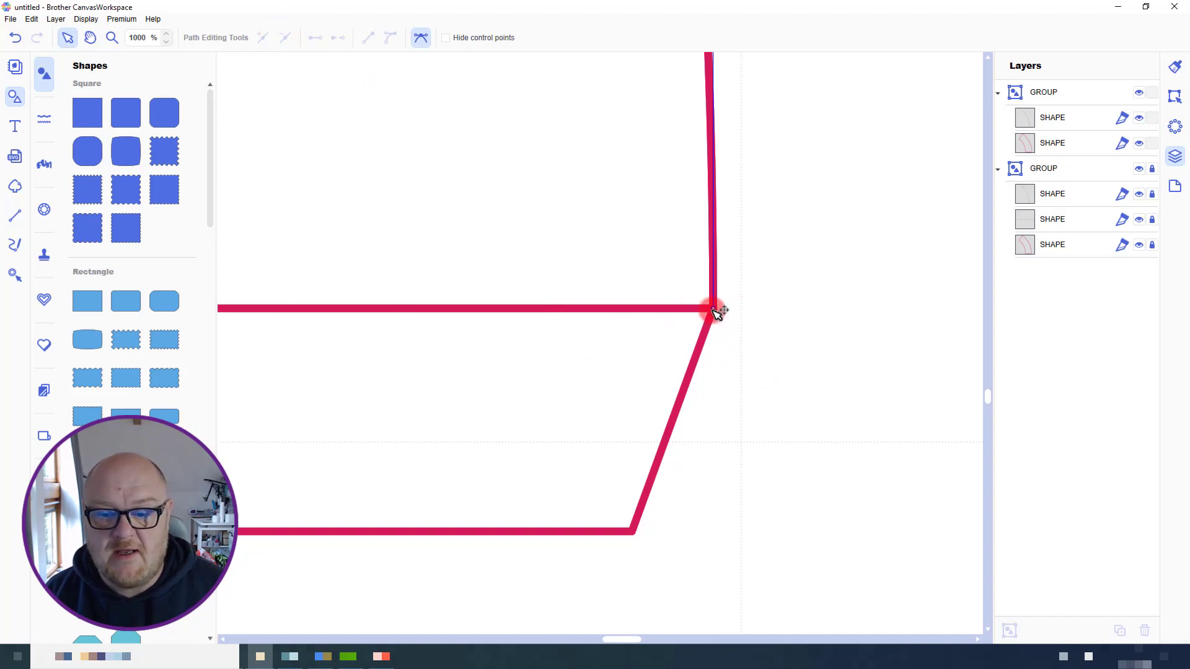
Separate and delete the other duplicate node at the lower-right corner, move the remaining node back onto the corner and finish path editing
mouse_move(717, 308)
mouse_down()
mouse_move(720, 287)
mouse_move(732, 290)
mouse_move(712, 289)
mouse_move(717, 301)
mouse_up()
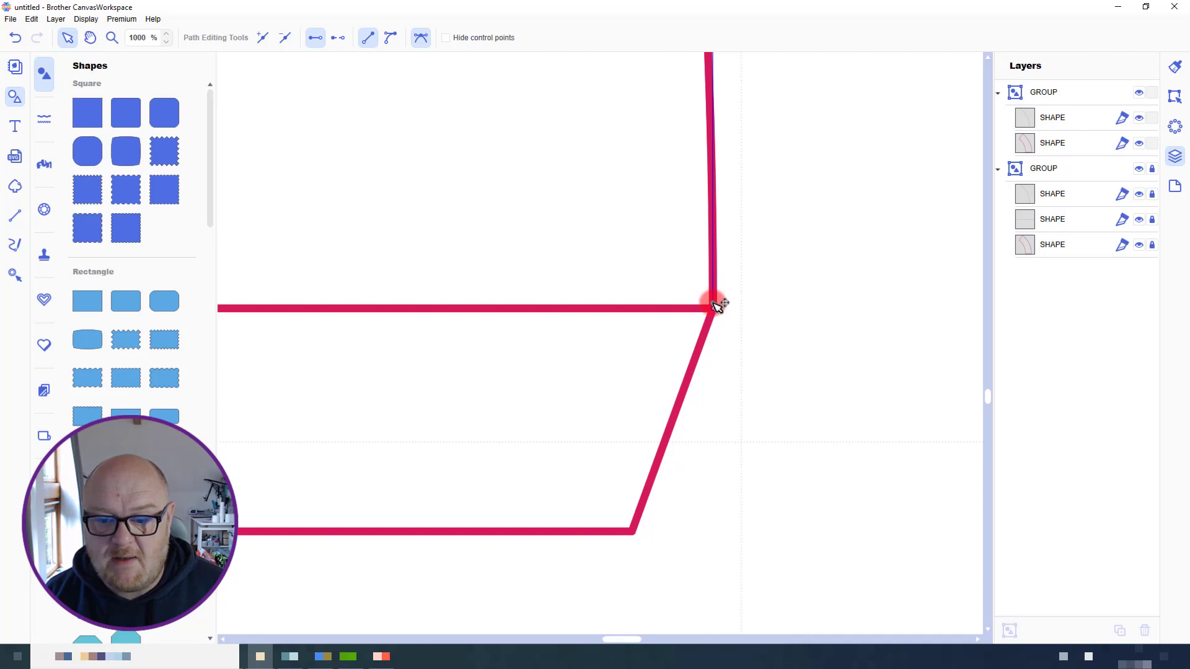
click(713, 309)
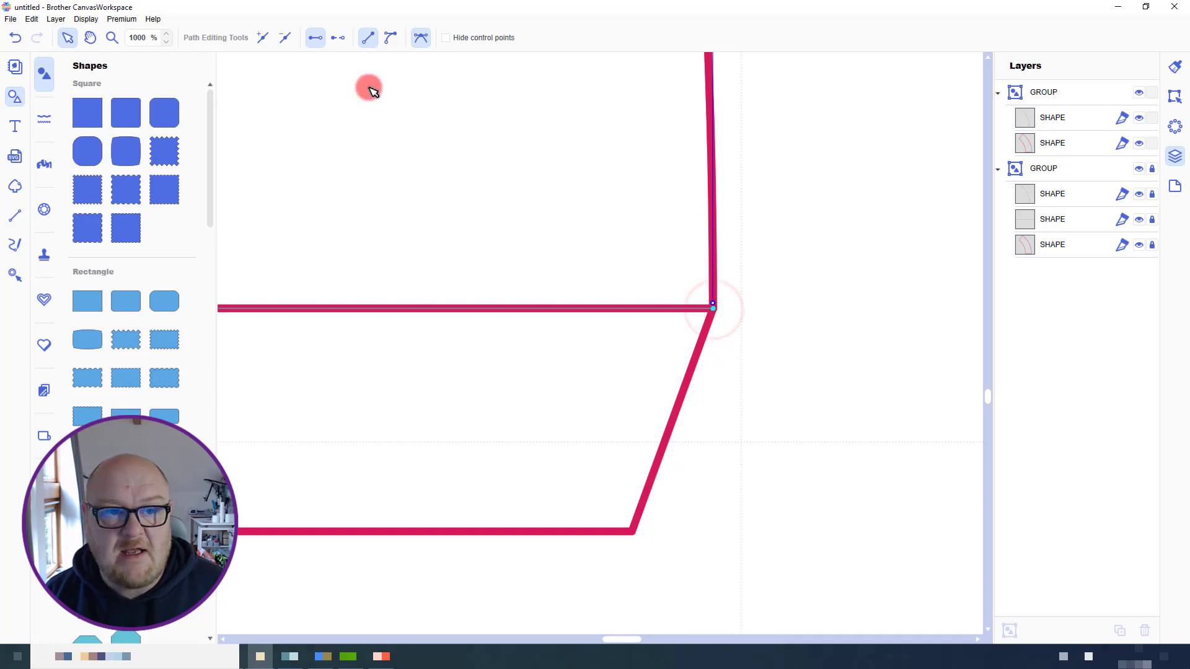
click(289, 38)
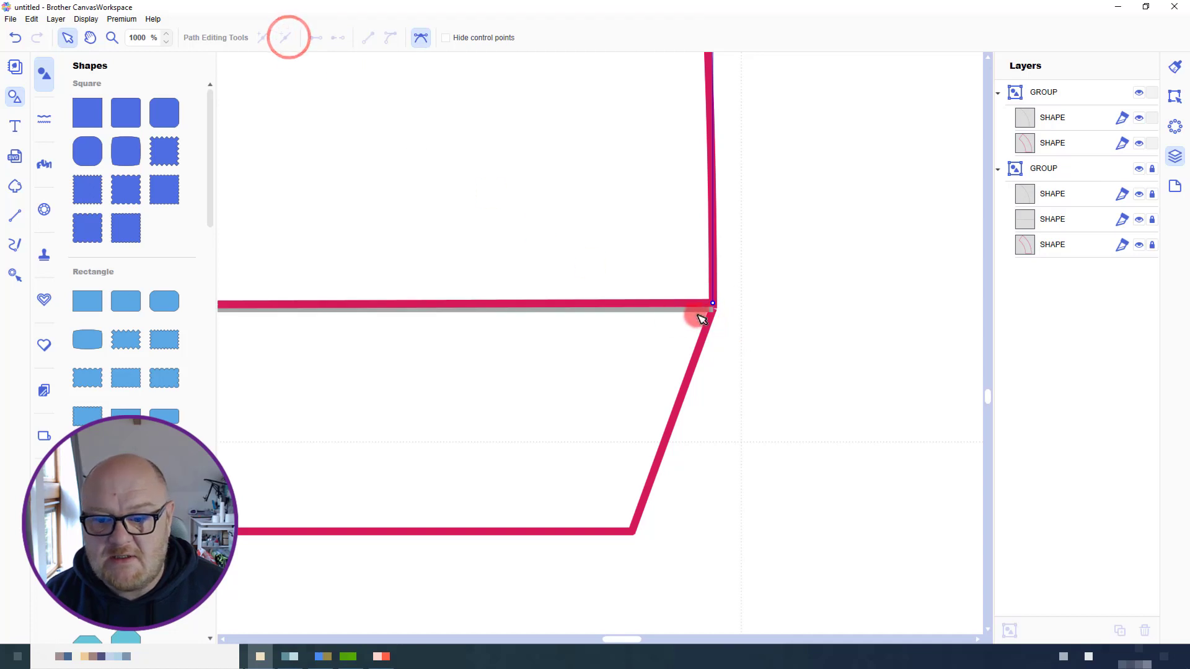
click(717, 307)
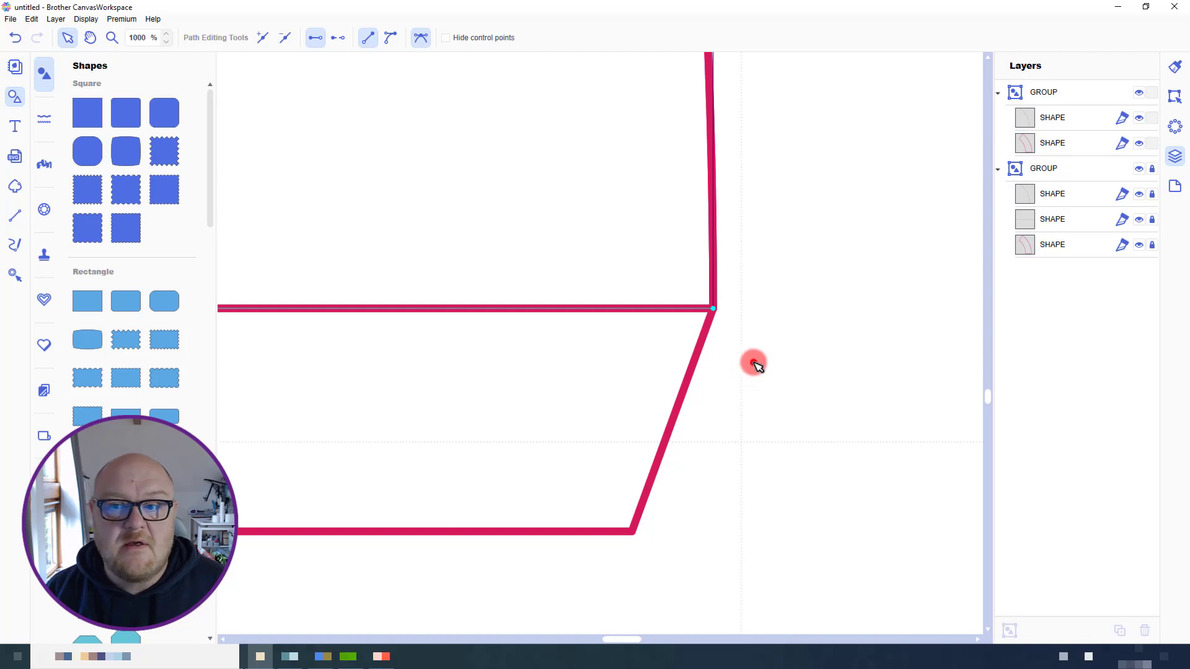
click(753, 362)
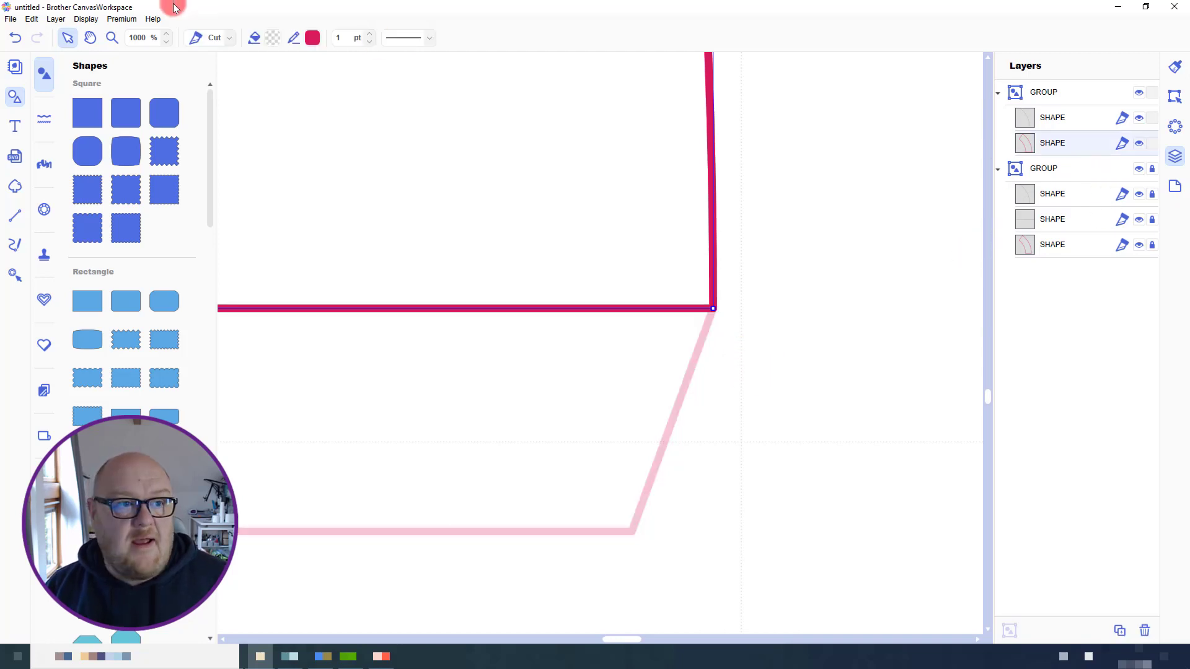
Fit the view to the mat size, unlock the original template group with the glue flap and delete it
click(86, 19)
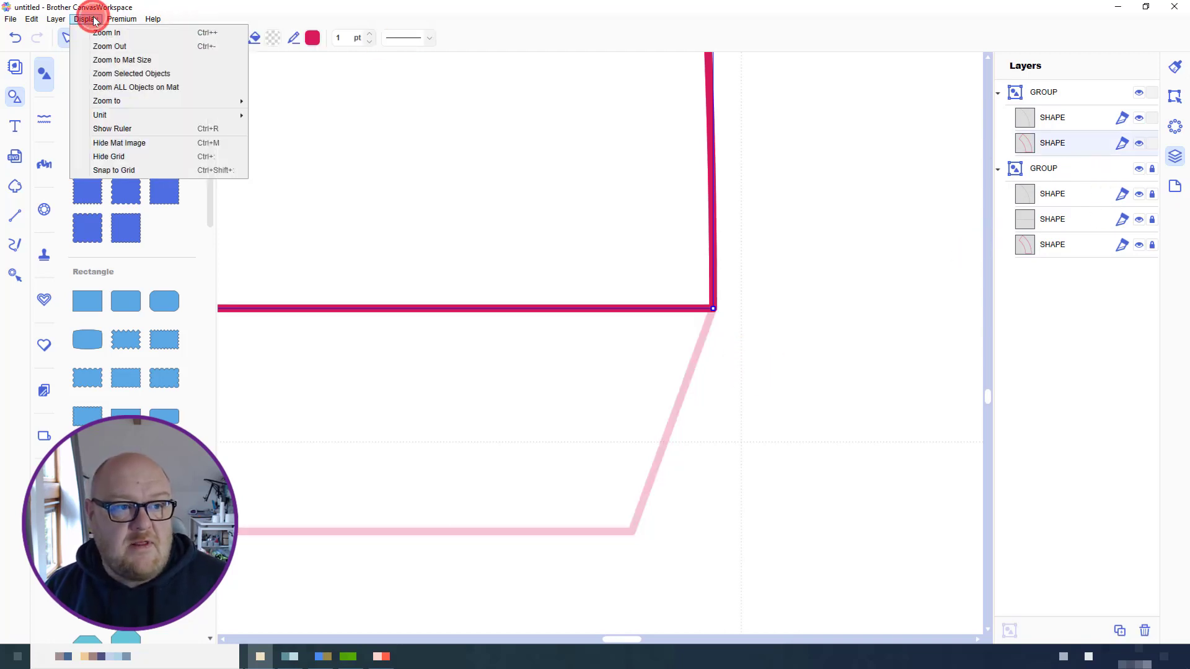
click(112, 61)
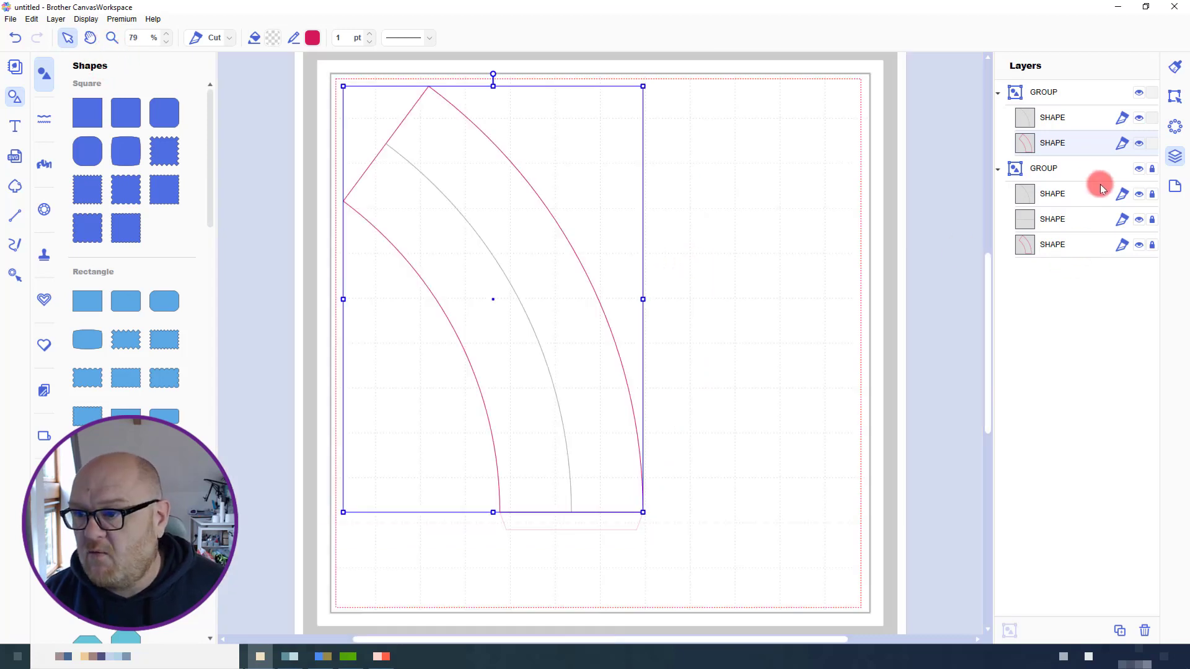
click(1152, 168)
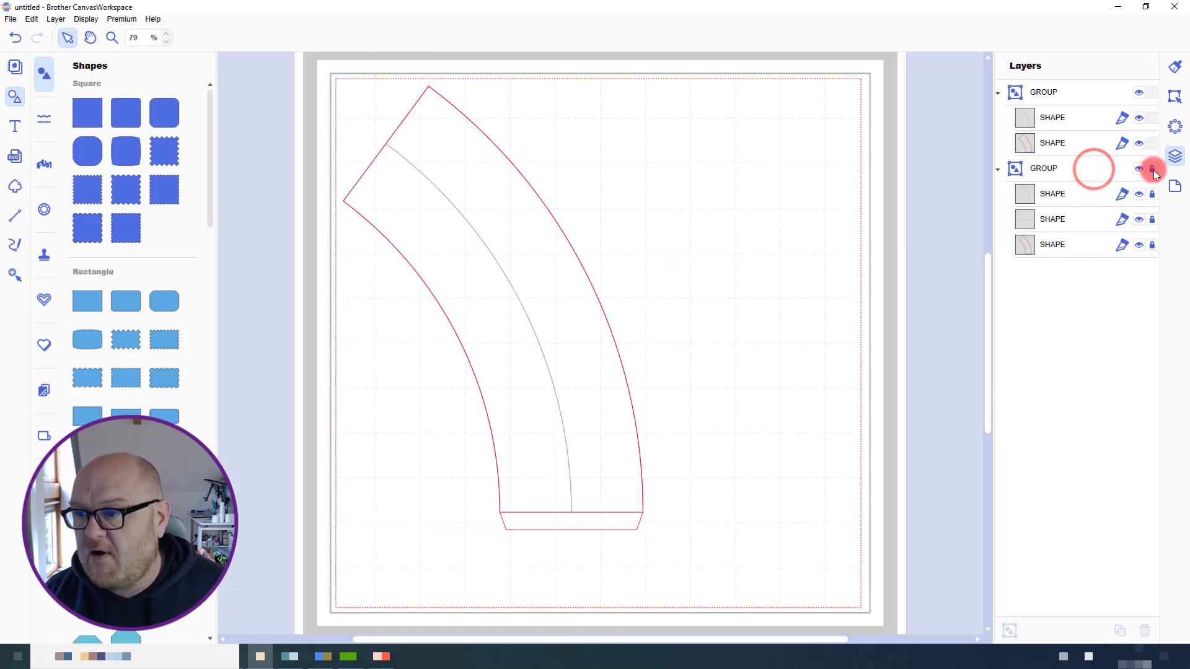
click(1087, 170)
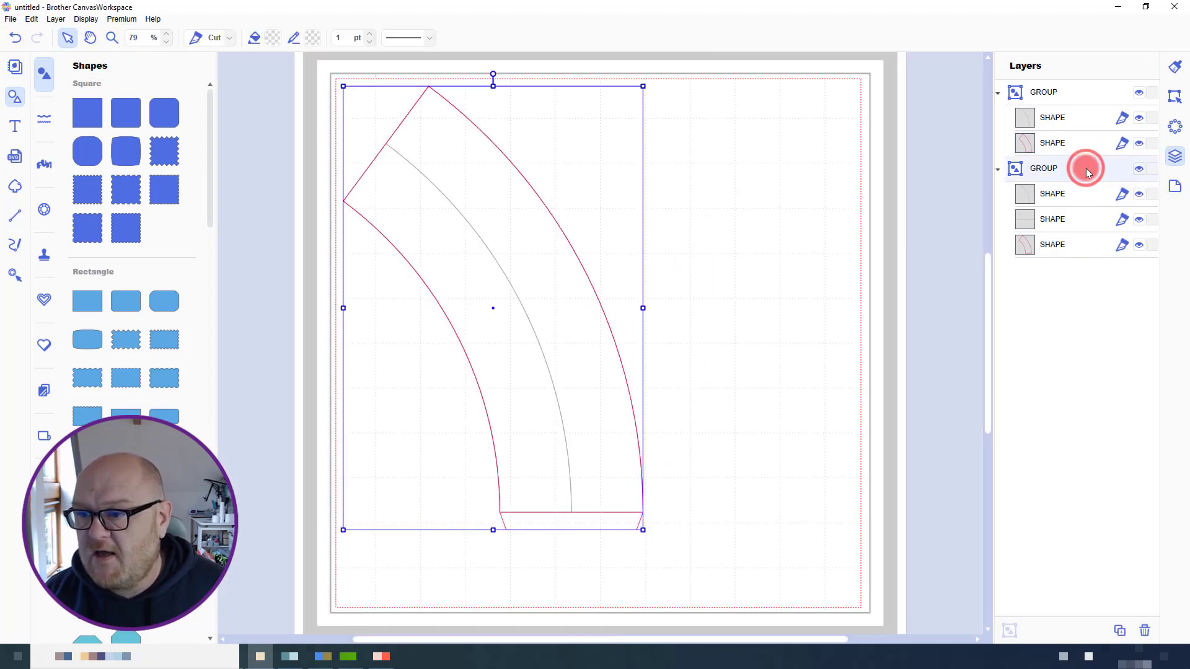
click(1146, 632)
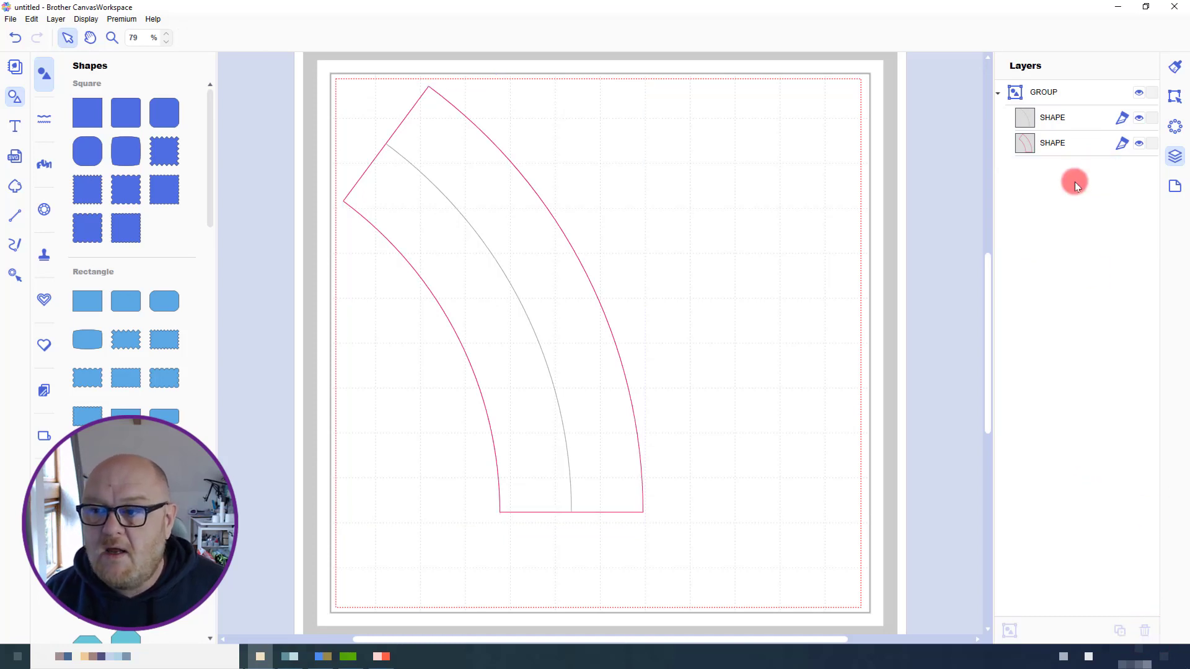
Select the red outline and the grey middle arc in turn to check the remaining group's shapes
drag(1036, 142, 1069, 128)
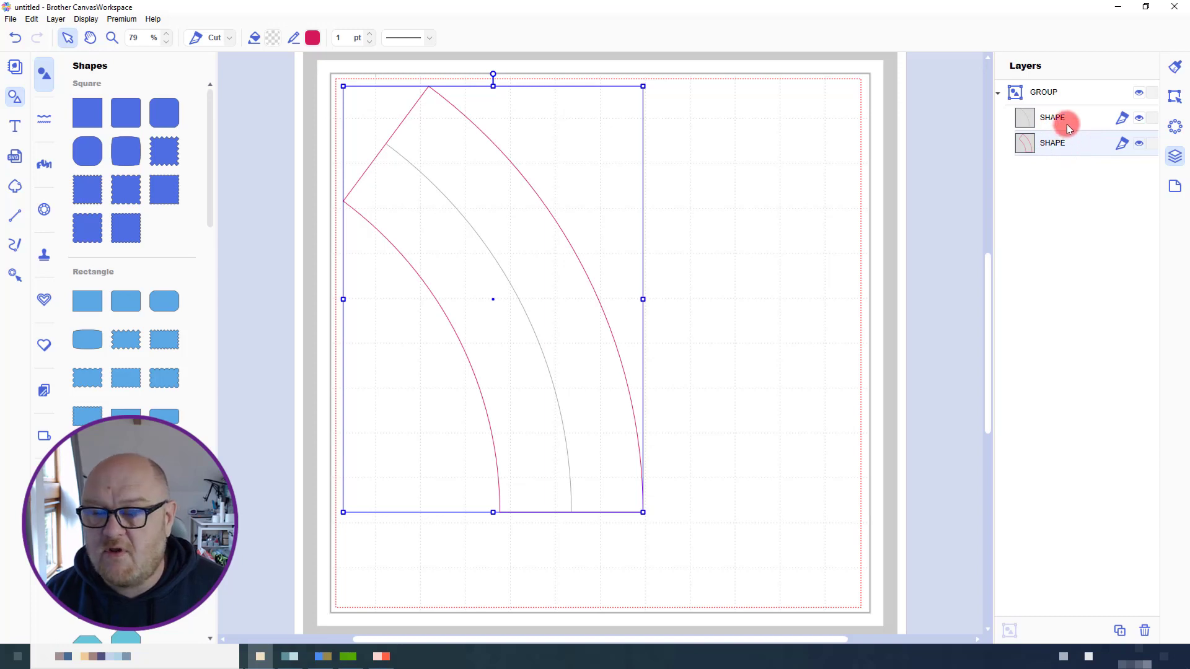
click(1068, 126)
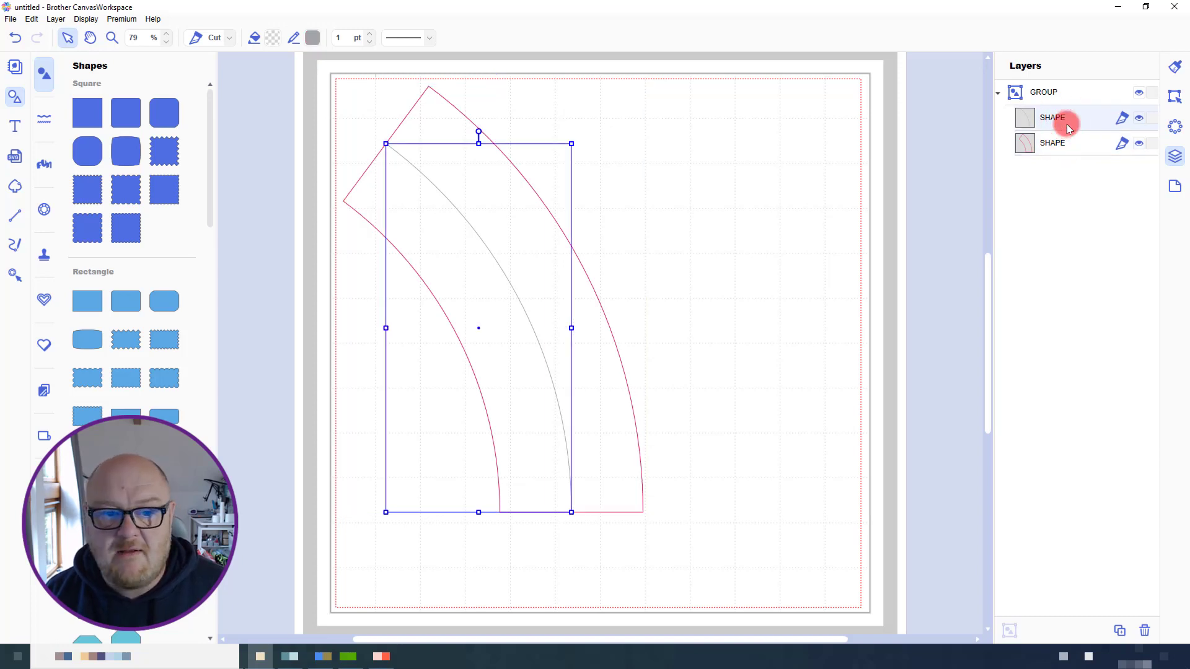
click(712, 186)
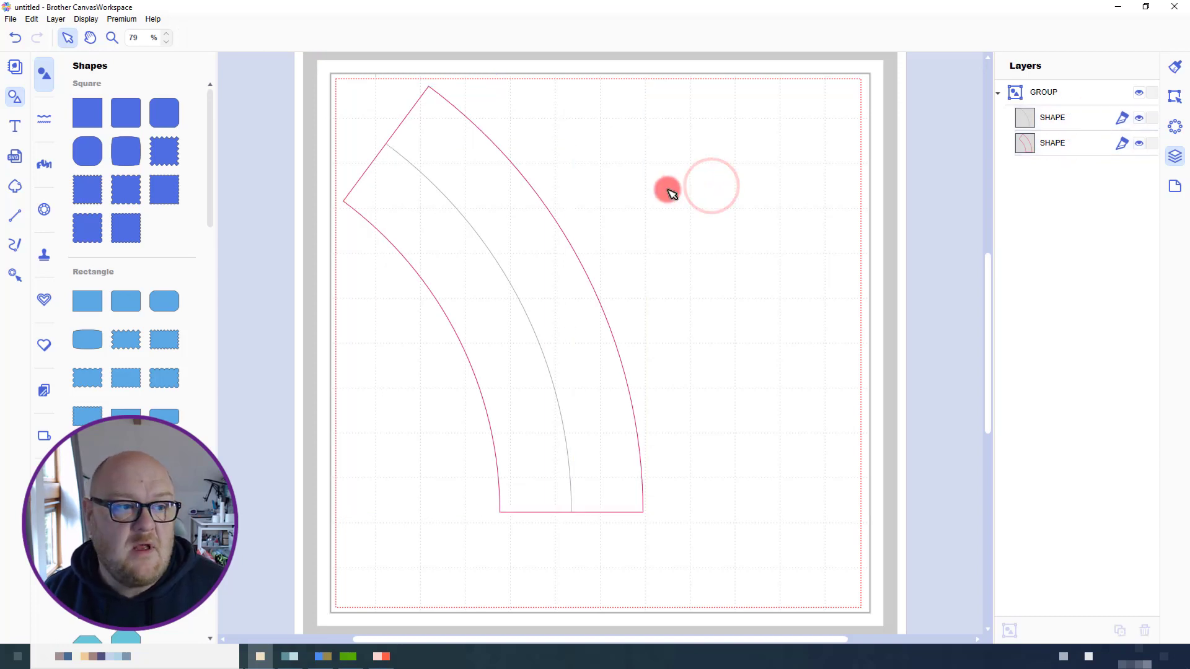
Add the text "candle" on the empty mat area beside the cone template and select it
click(13, 129)
click(507, 159)
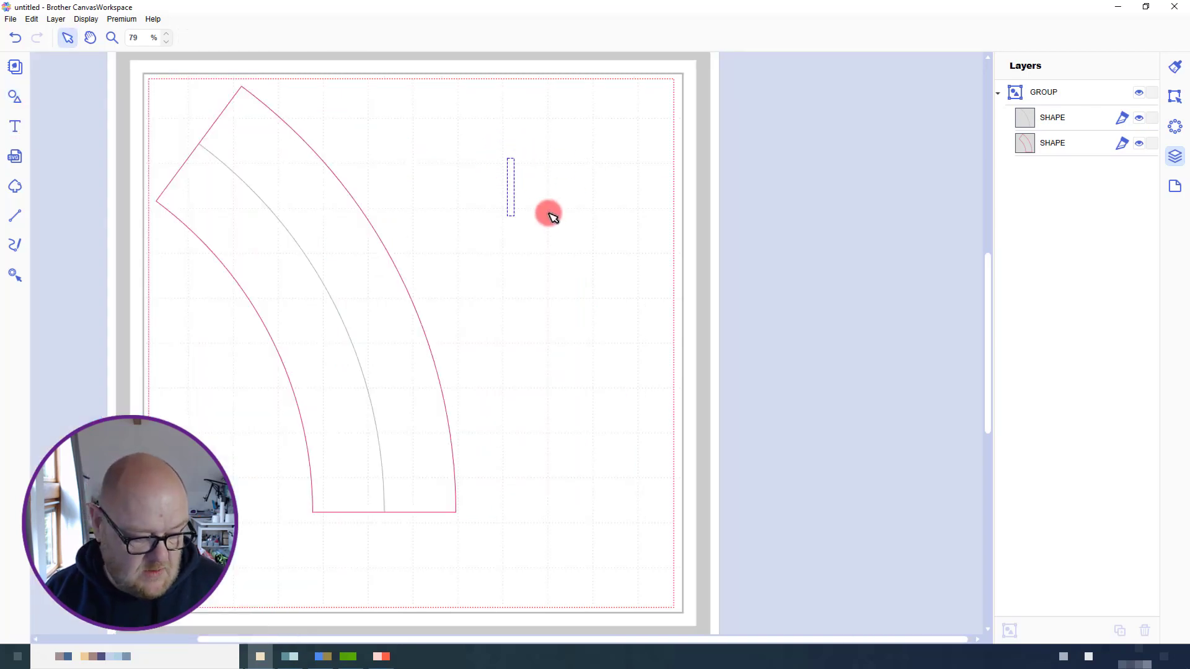
text(candle)
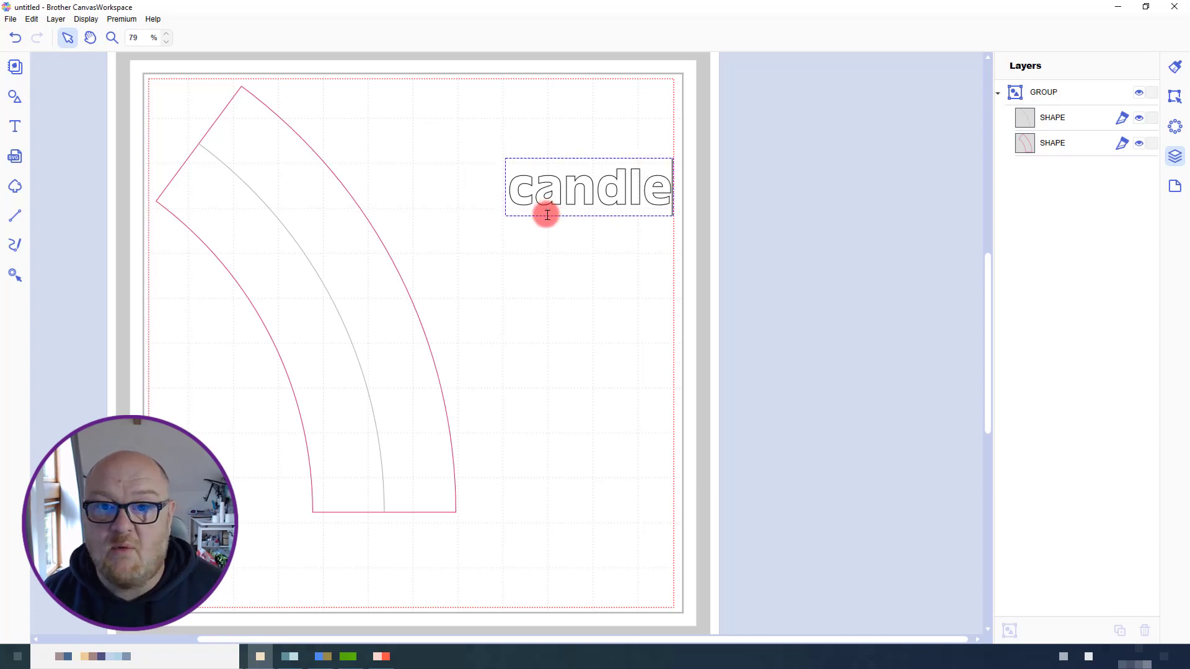
click(561, 248)
click(609, 215)
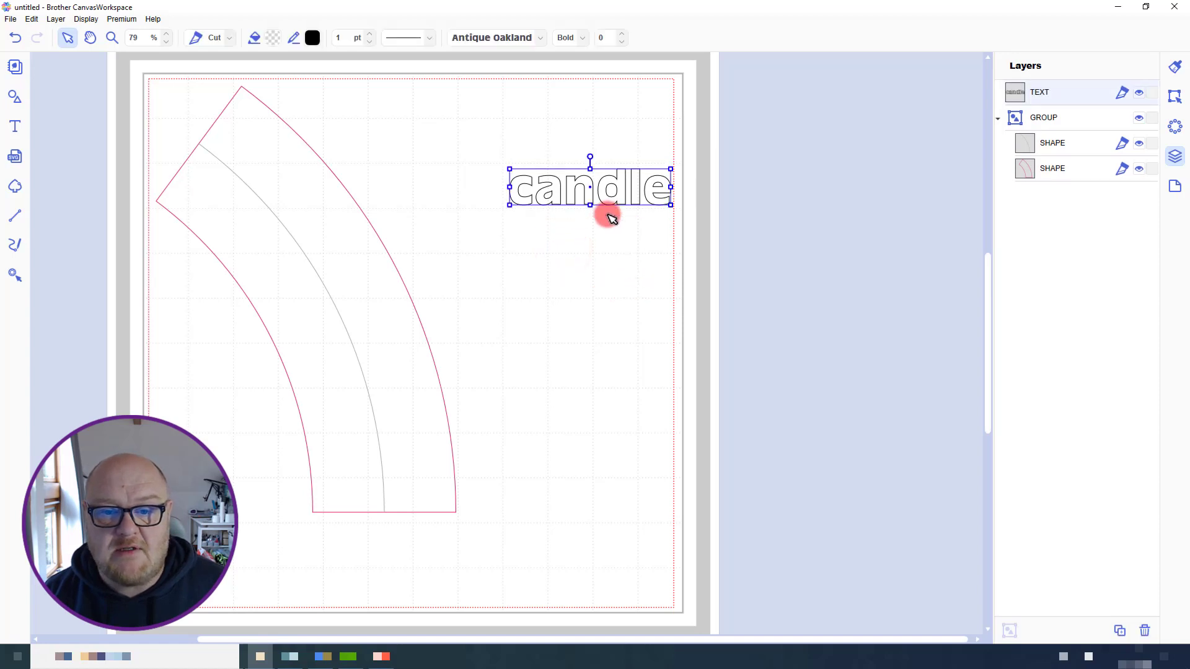
Change the font of the "candle" text to BlackJack
click(540, 36)
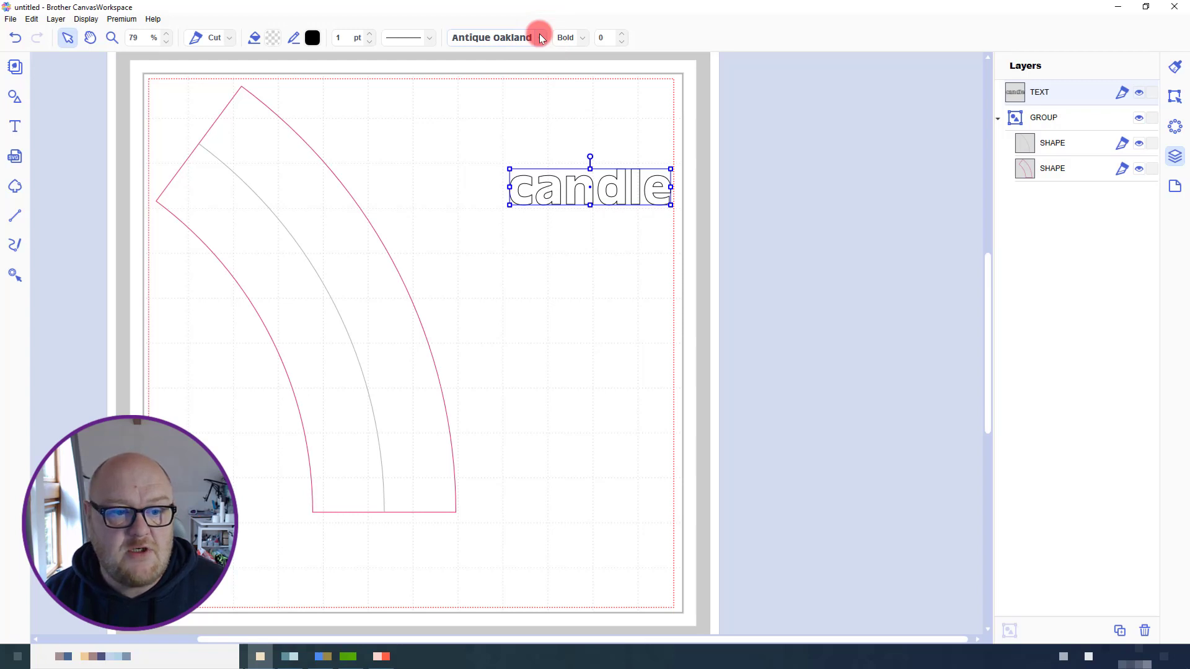
click(540, 37)
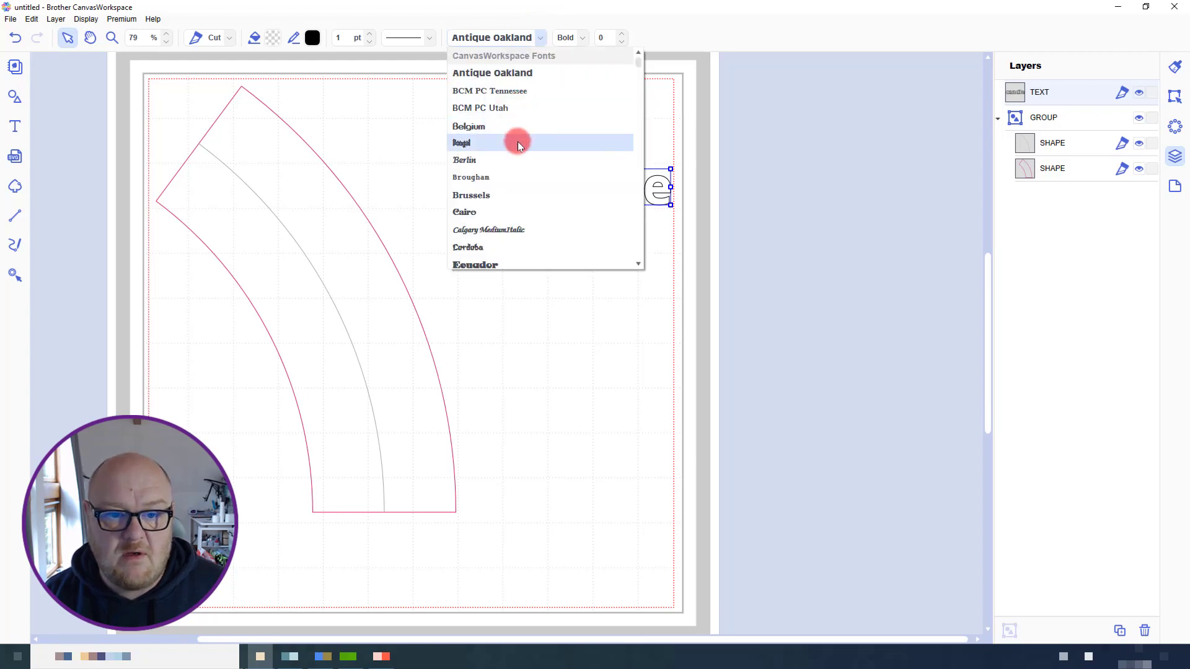
scroll(518, 141, down, 1)
scroll(515, 196, up, 6)
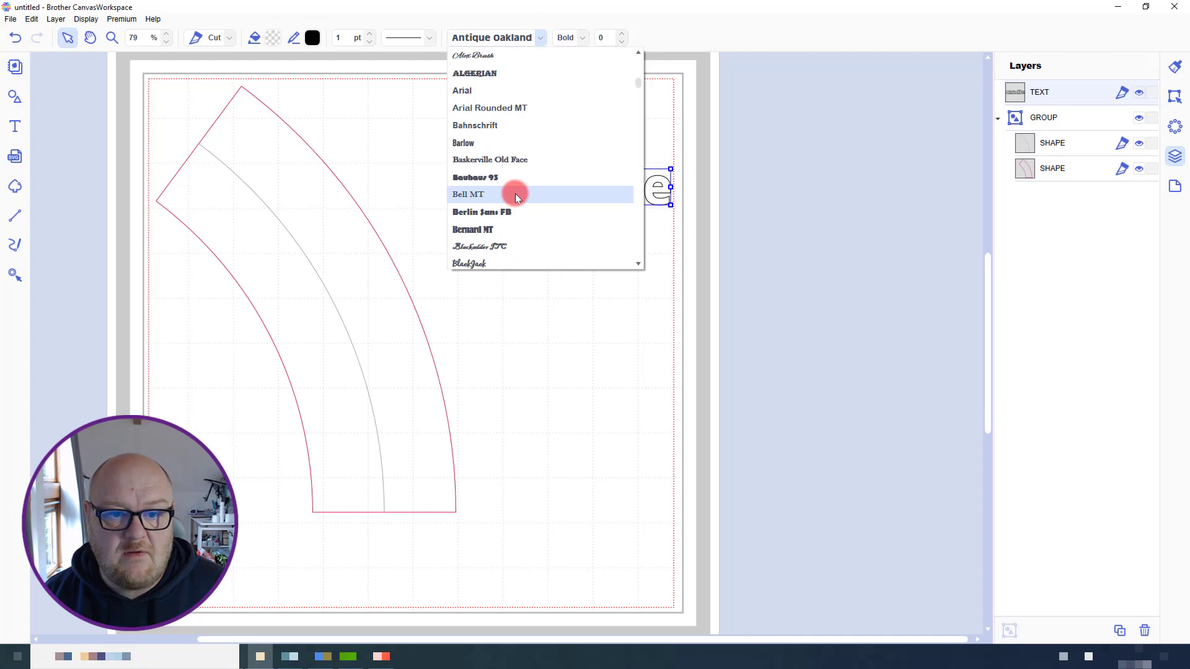
scroll(515, 194, down, 2)
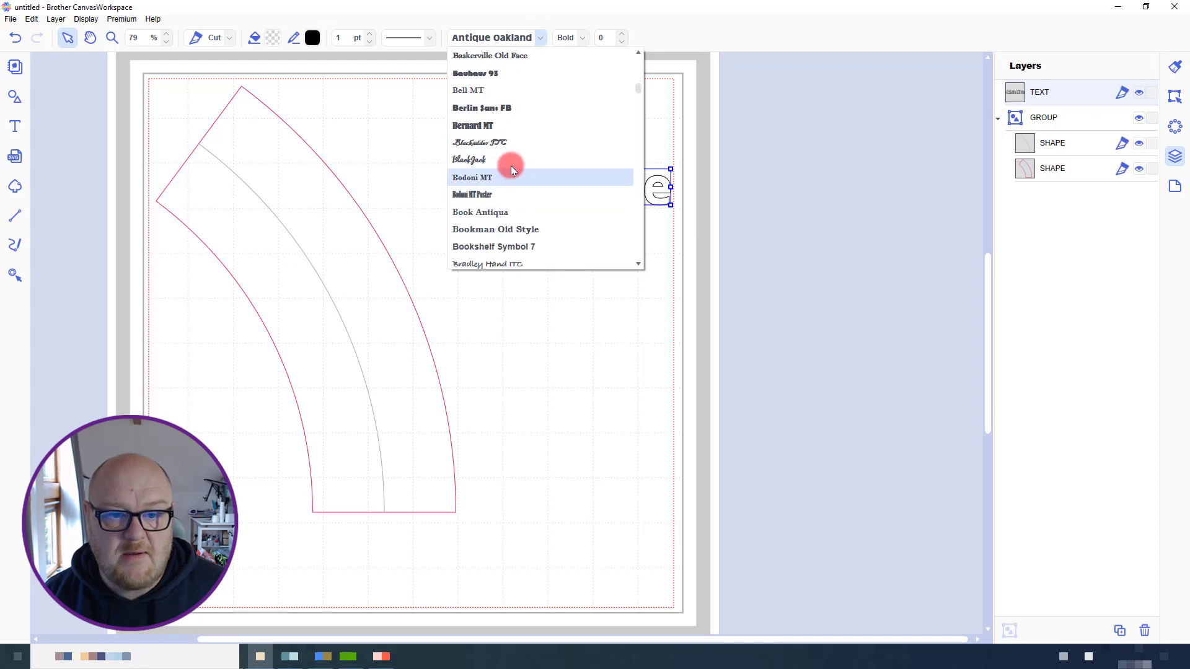
click(550, 239)
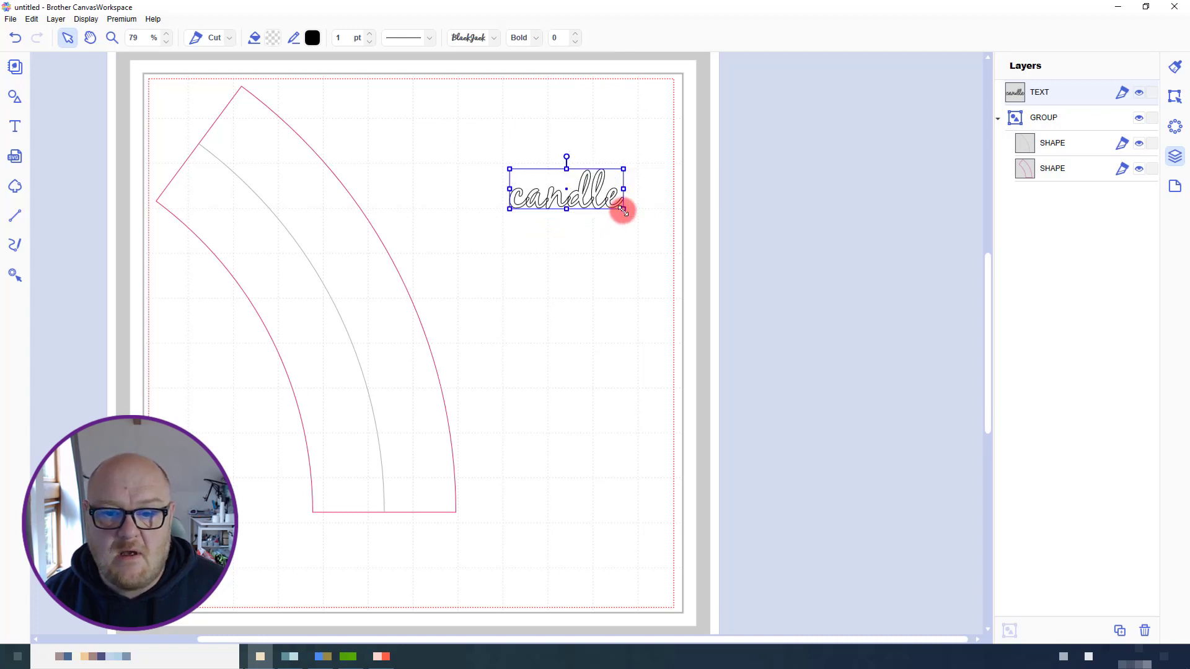
Enlarge the "candle" text proportionally to nearly twice its size, set its style to Regular and deselect it
drag(623, 211, 717, 294)
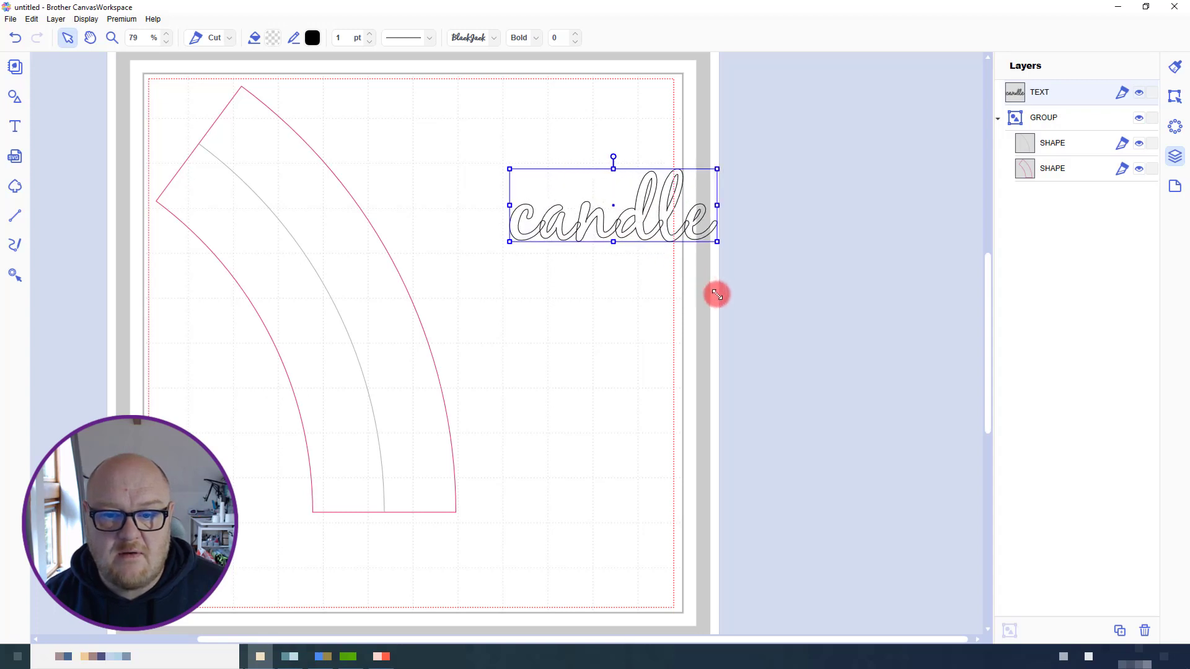
click(532, 39)
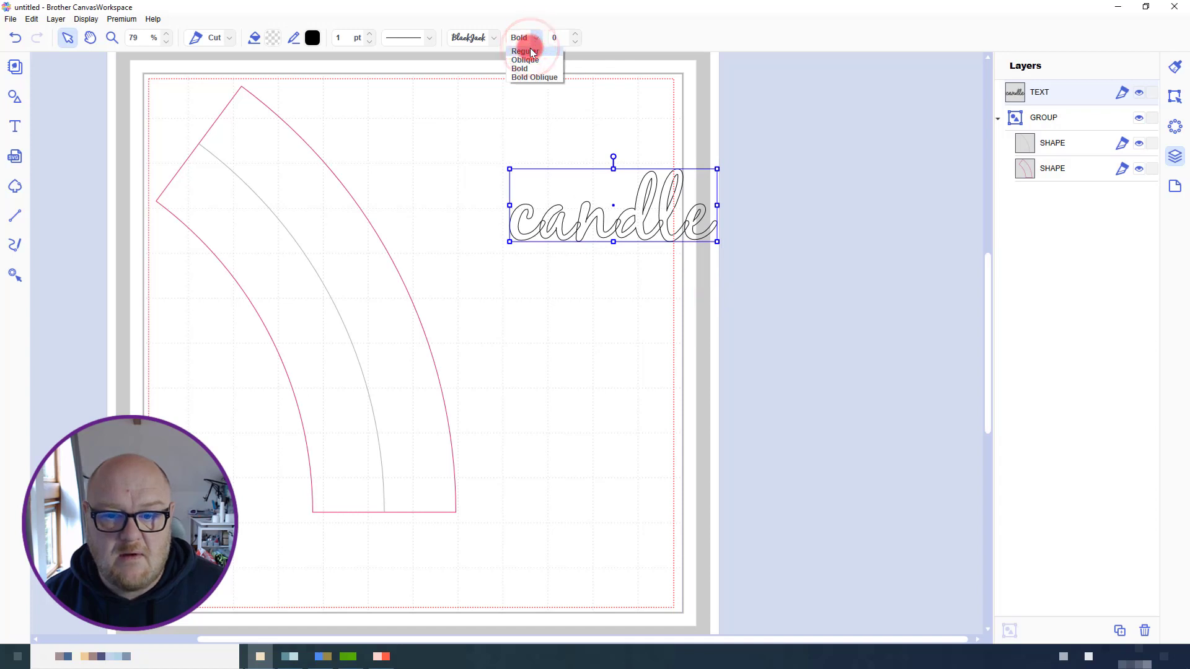
click(530, 51)
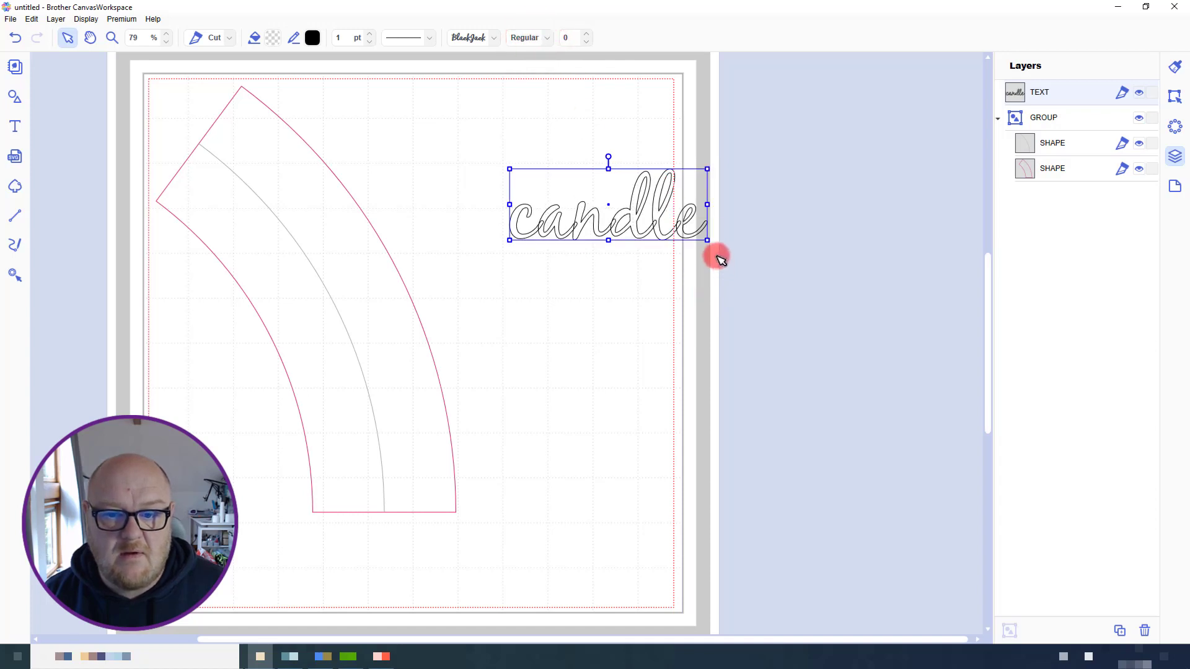
click(711, 290)
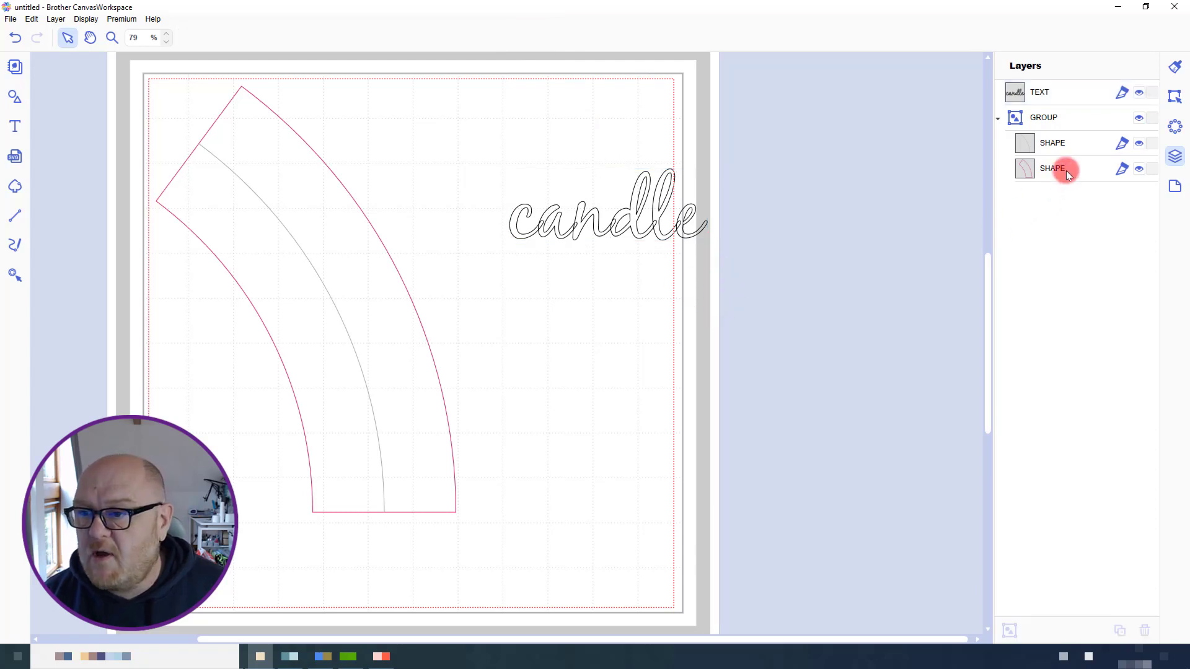
Try locking the red outline within the group so the grey arc and text can be selected for Fit to Path, and unlock it again
click(1151, 169)
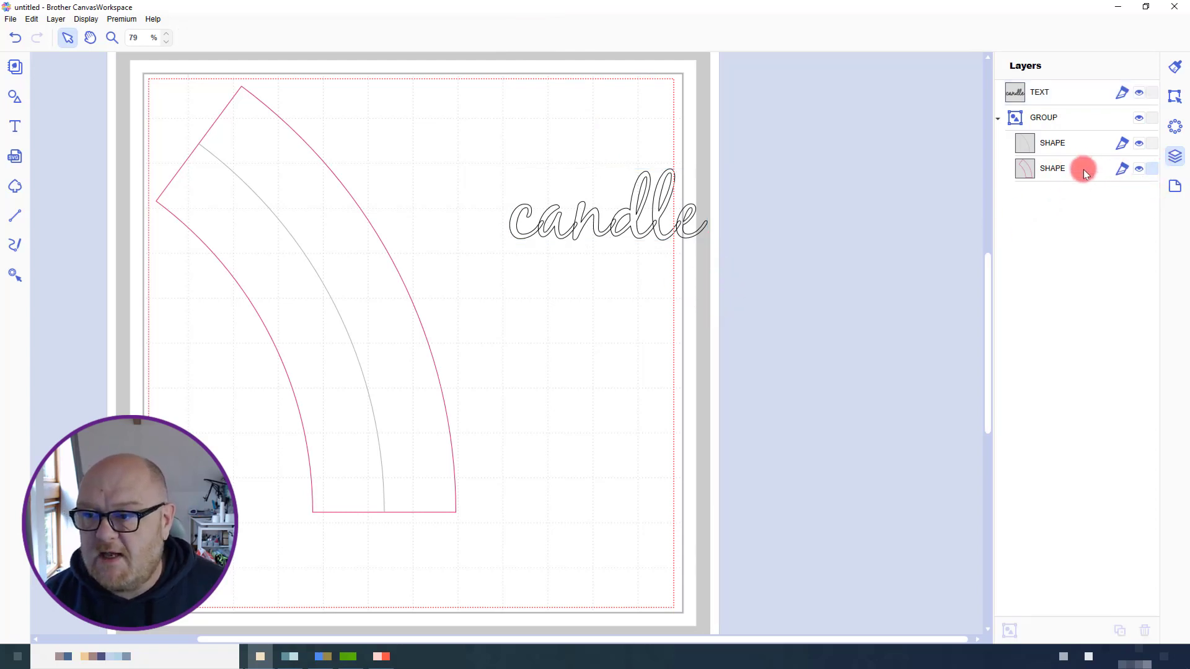
drag(867, 278, 217, 191)
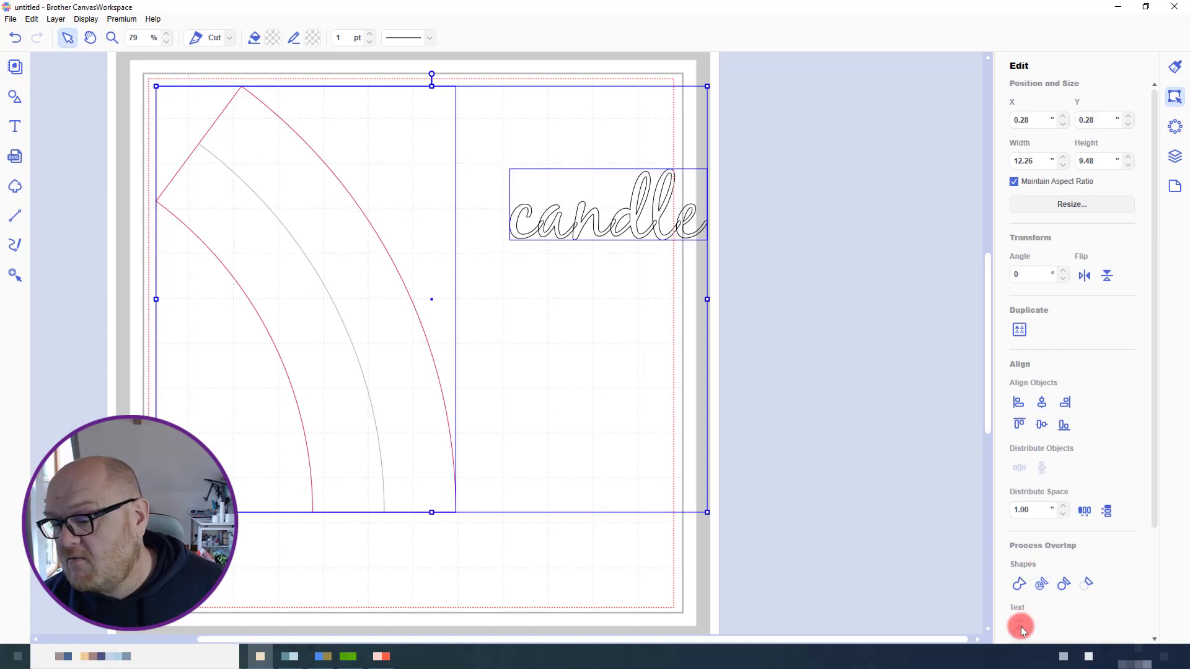
scroll(1032, 576, down, 3)
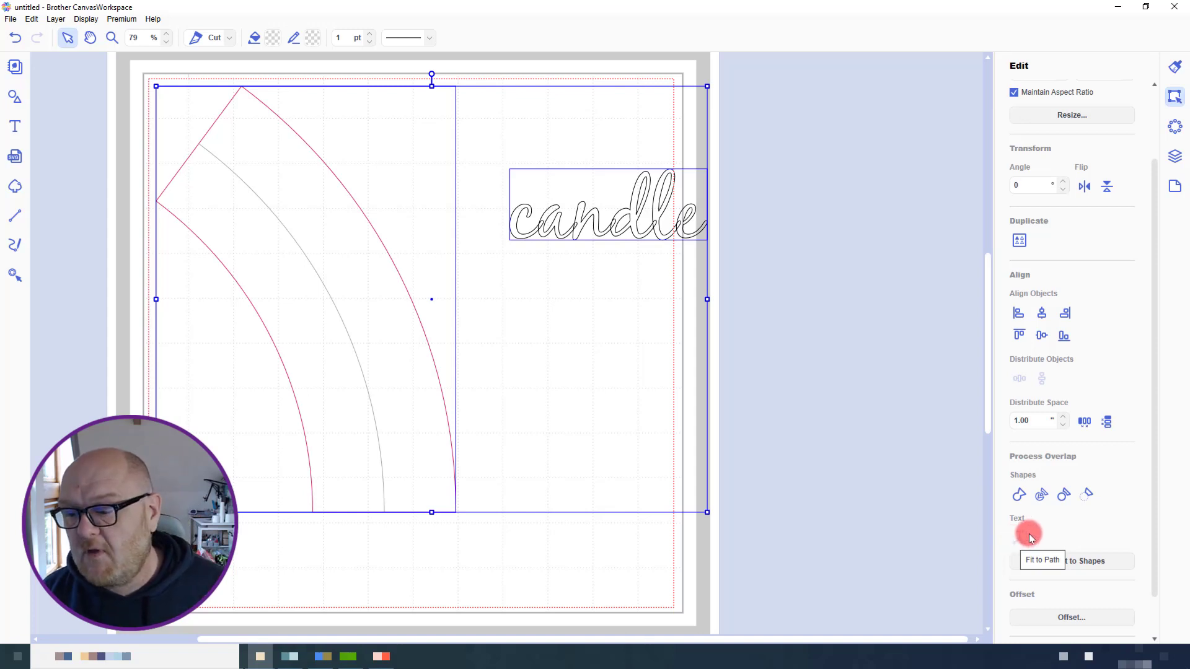
scroll(1026, 465, up, 3)
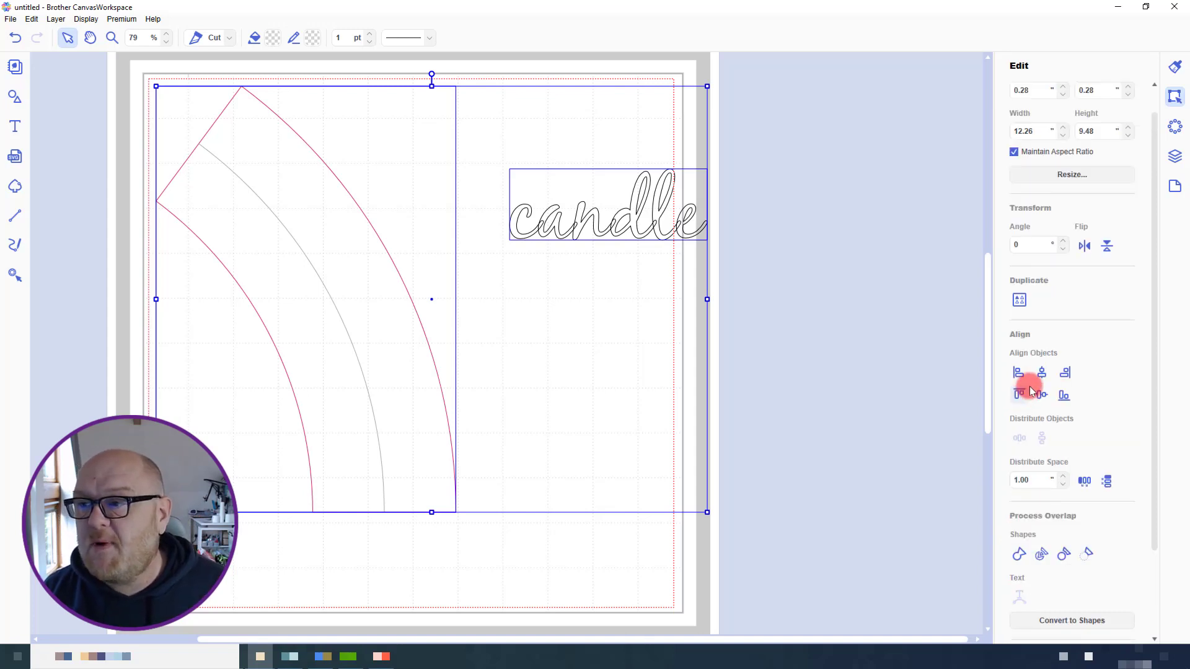
click(1174, 155)
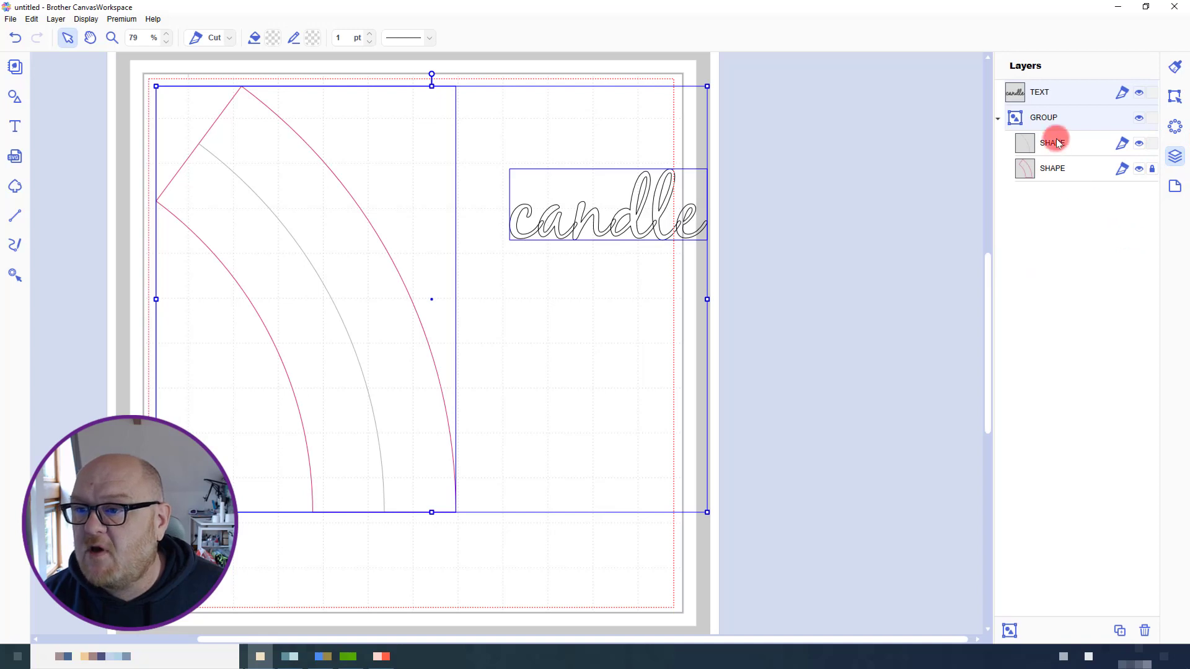
click(1058, 118)
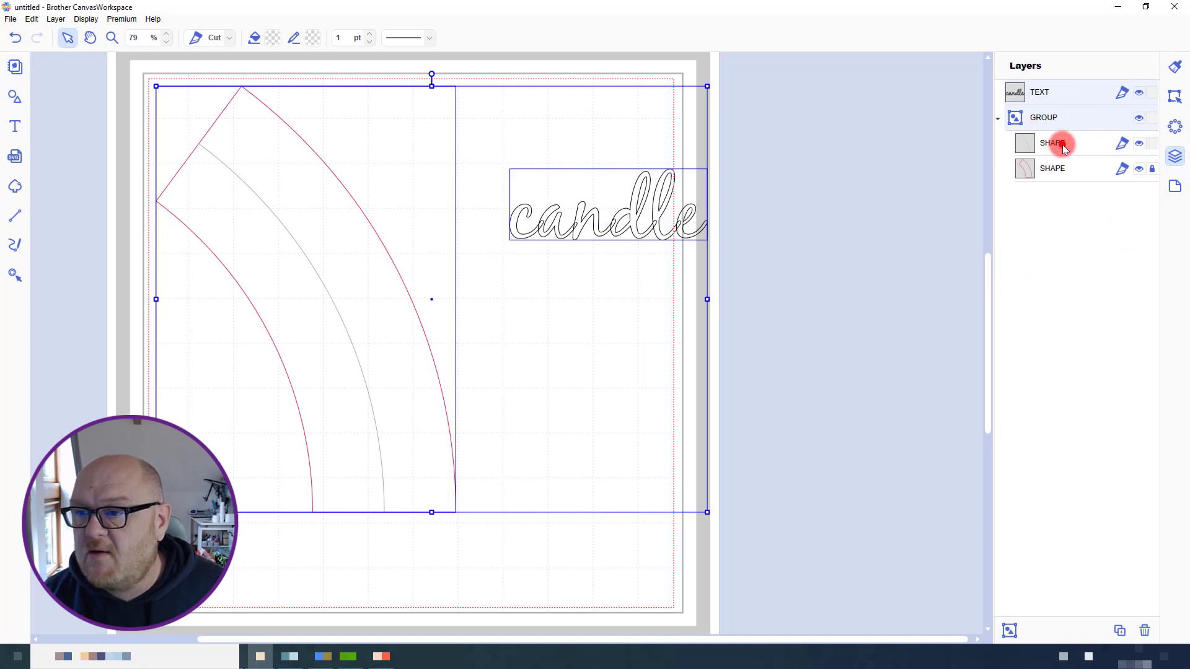
click(1060, 147)
click(1076, 149)
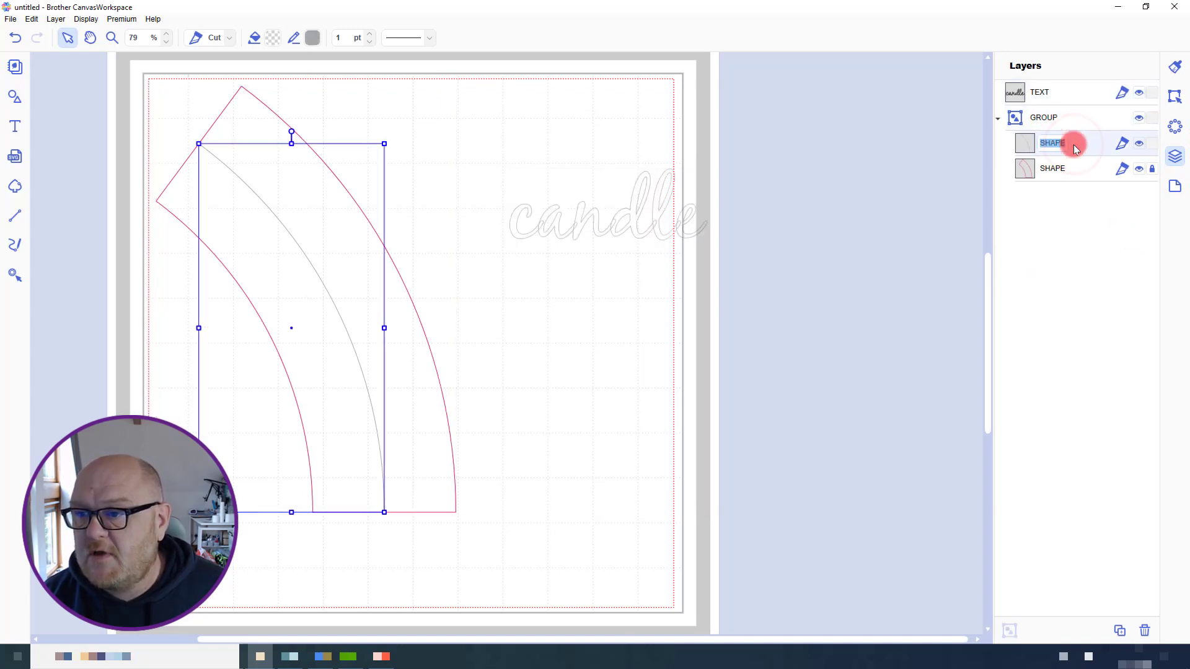
click(1079, 147)
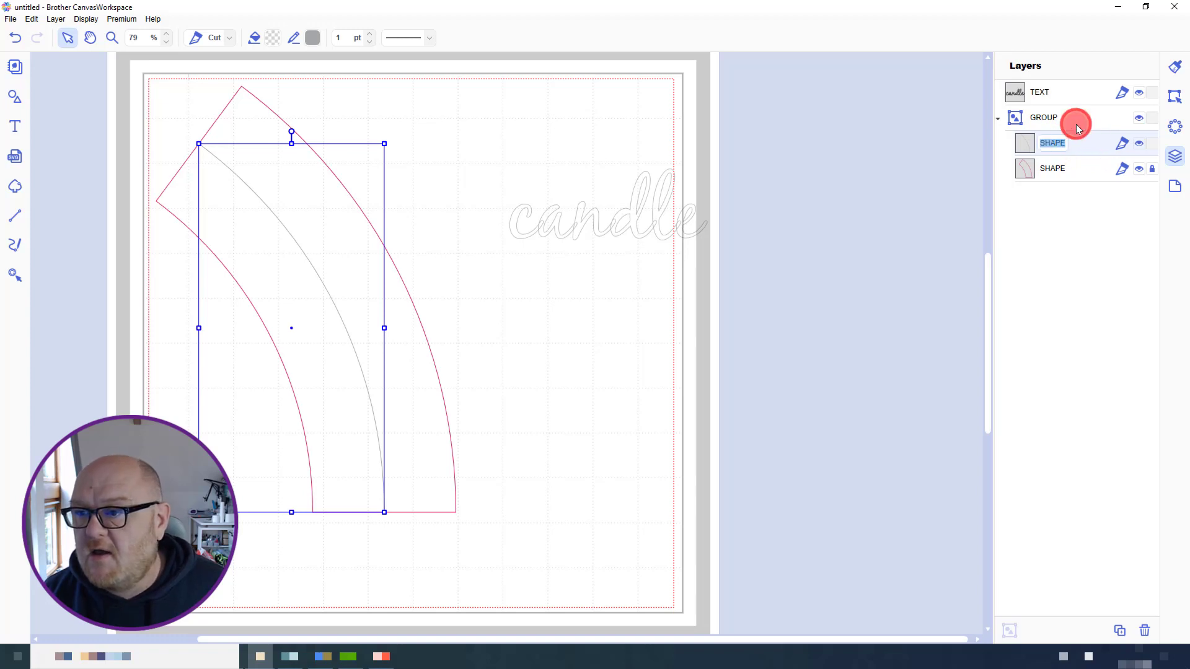
click(1151, 170)
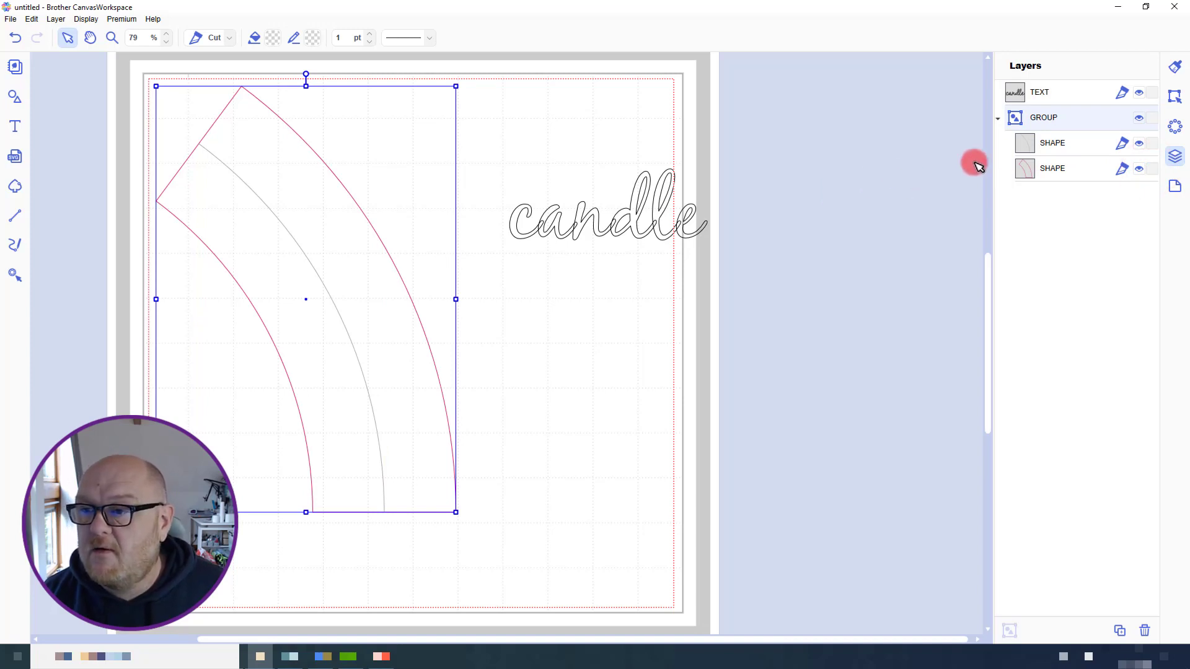
Ungroup the cone template and fit the "candle" text to the grey middle arc as its path
key(ctrl+shift+g)
click(1085, 118)
click(1078, 94)
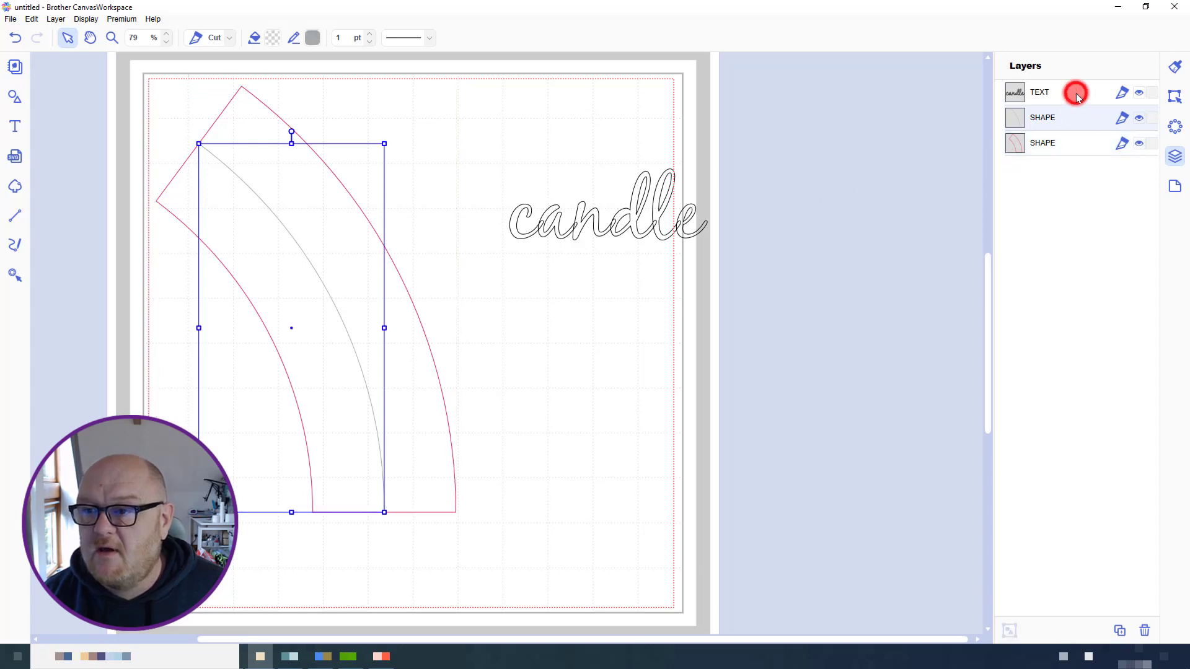
ctrl+click(1078, 94)
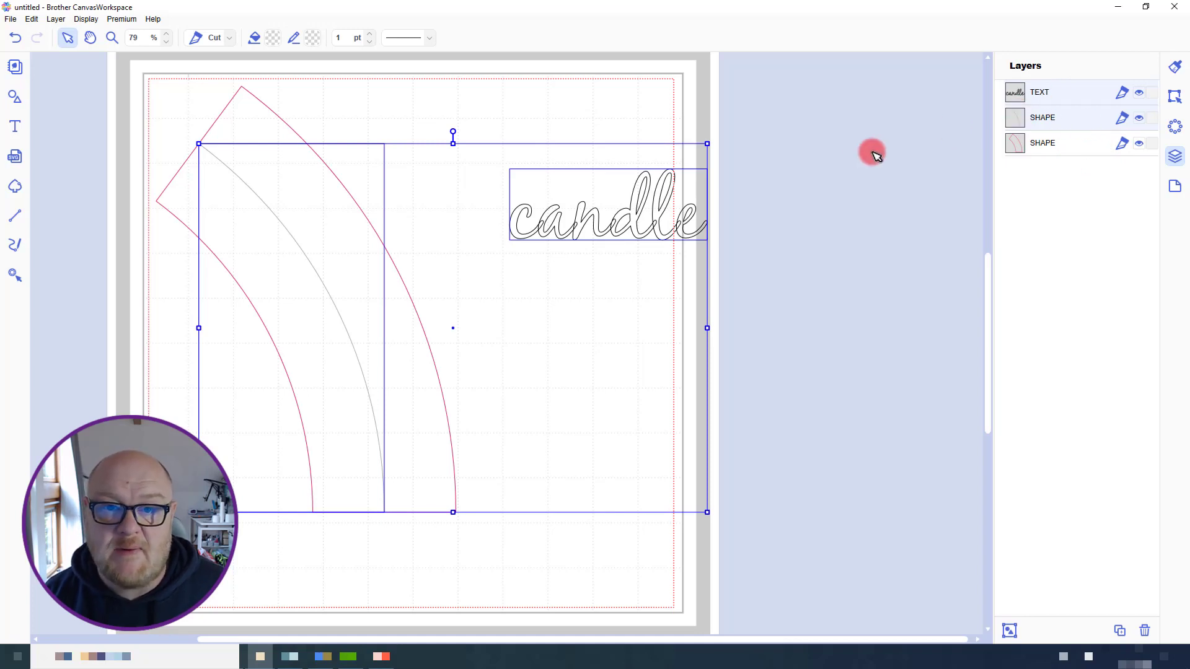
click(1174, 98)
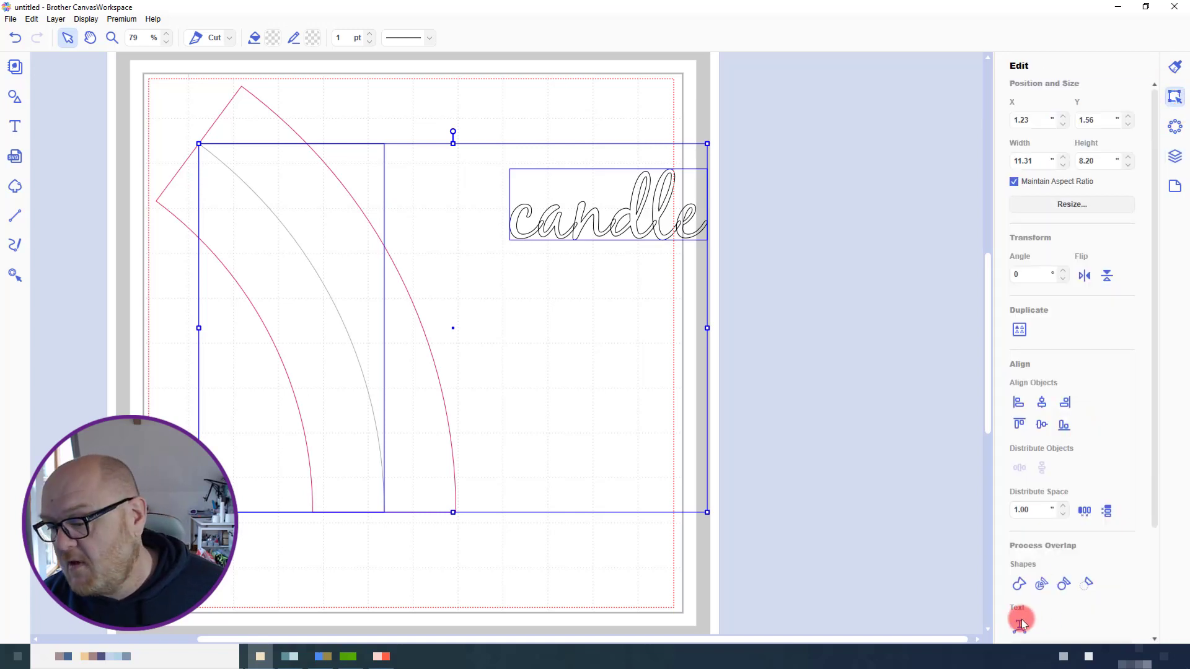
scroll(1020, 627, down, 3)
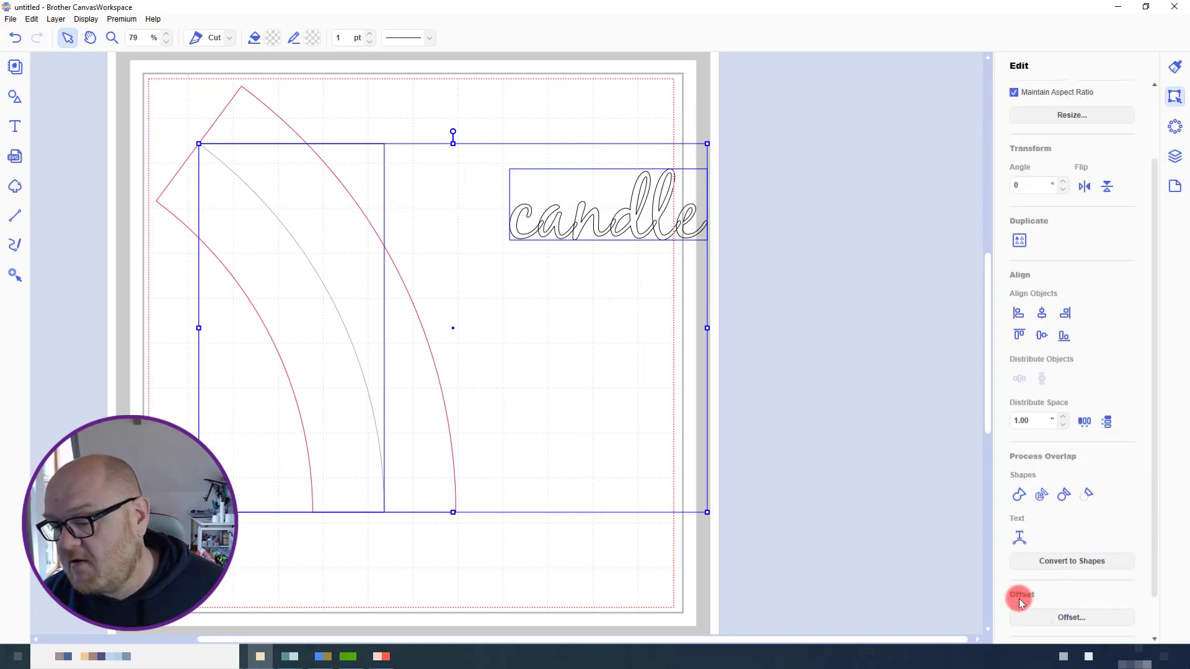
click(1019, 538)
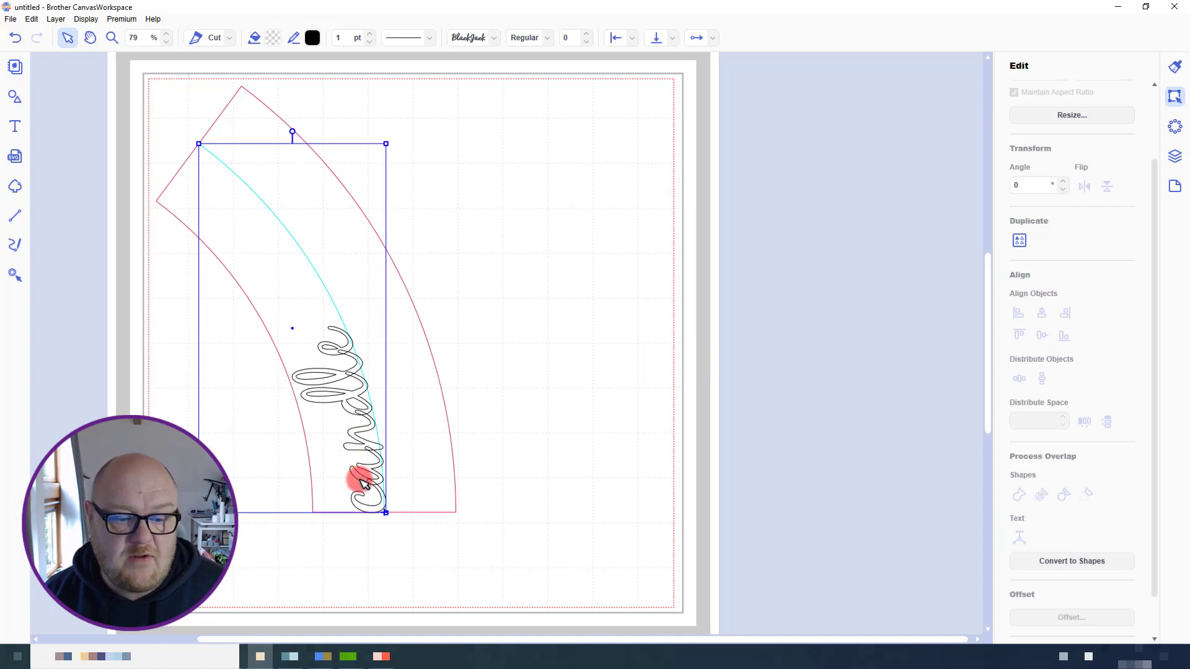
mouse_move(333, 369)
mouse_down()
mouse_move(374, 363)
mouse_move(253, 393)
mouse_move(273, 403)
mouse_move(300, 332)
mouse_move(339, 391)
mouse_up()
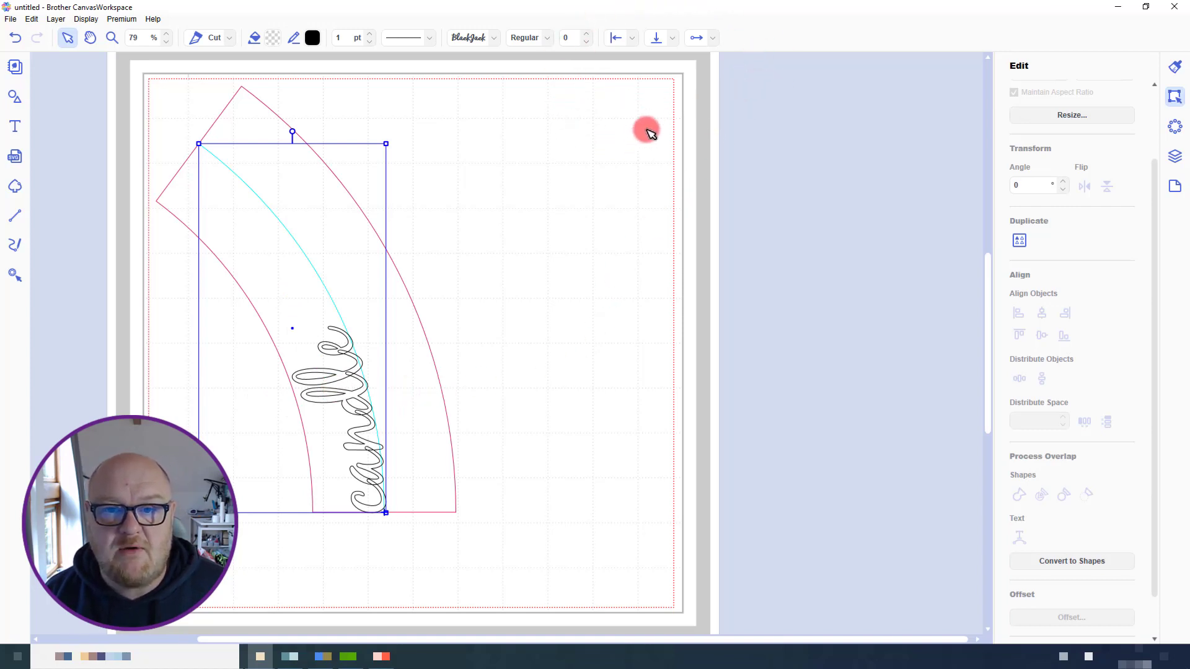
Set the path text to Center alignment, Middle vertical position and End to Start direction
click(631, 38)
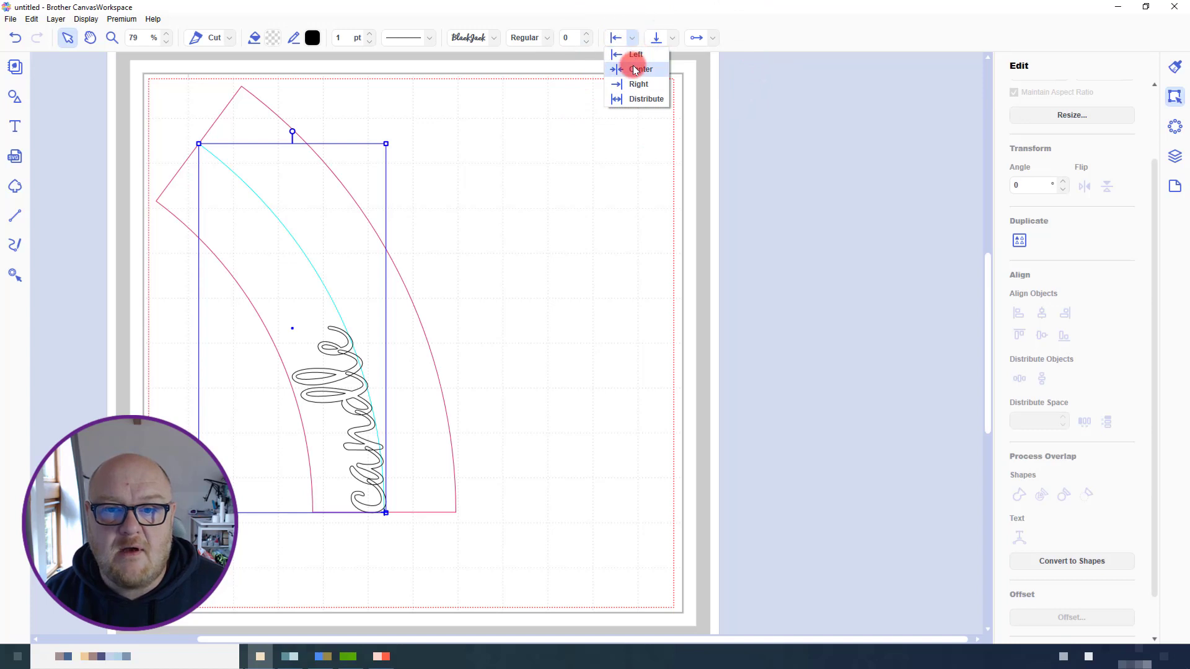
click(635, 69)
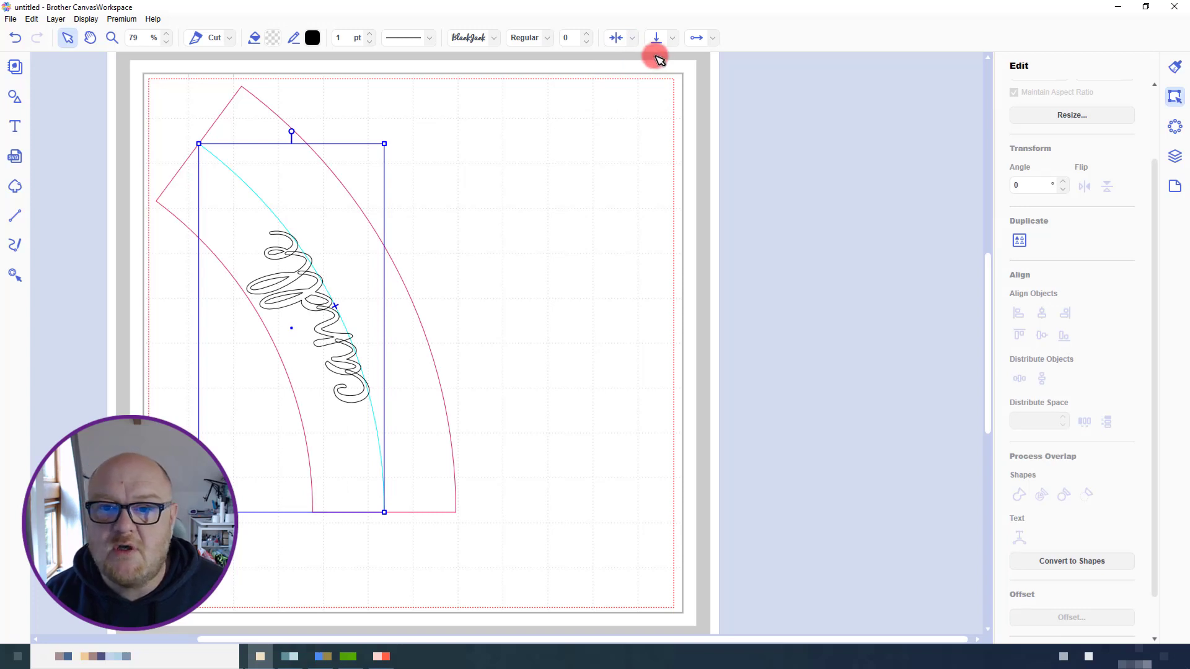
click(672, 41)
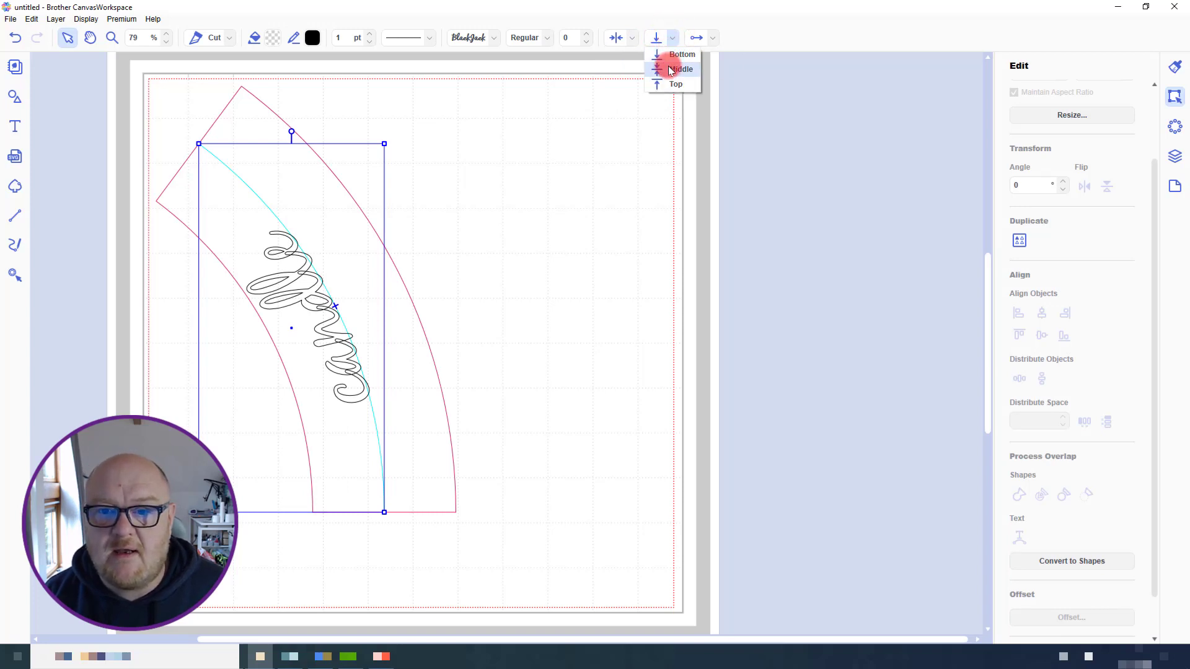
click(669, 69)
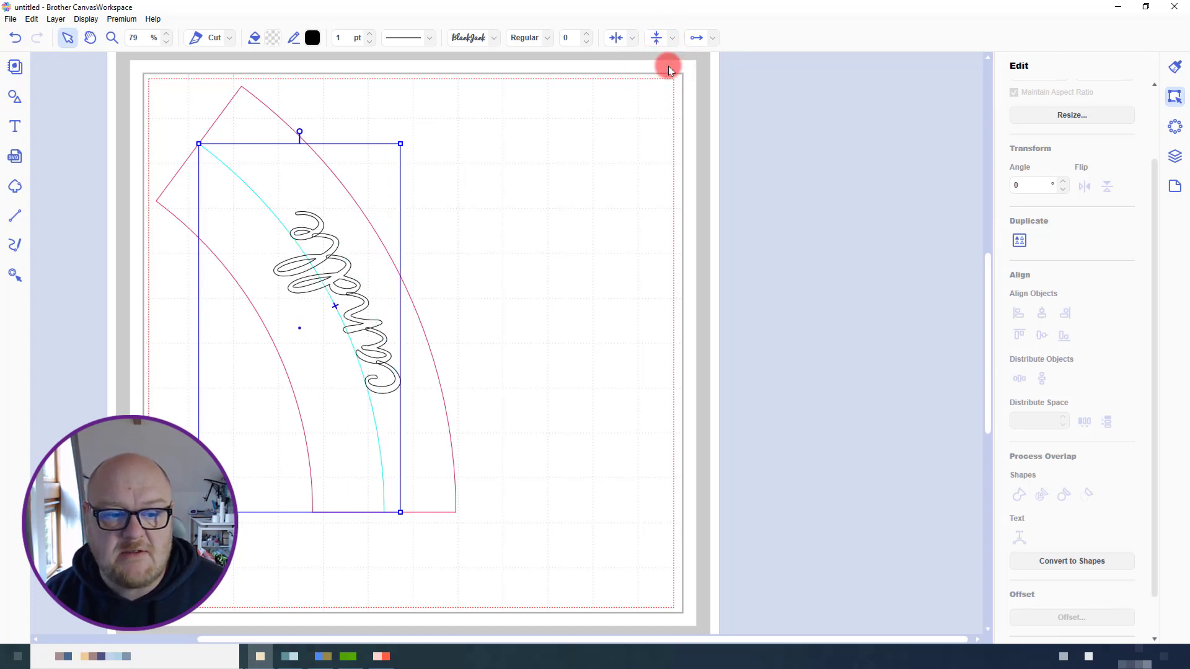
click(712, 40)
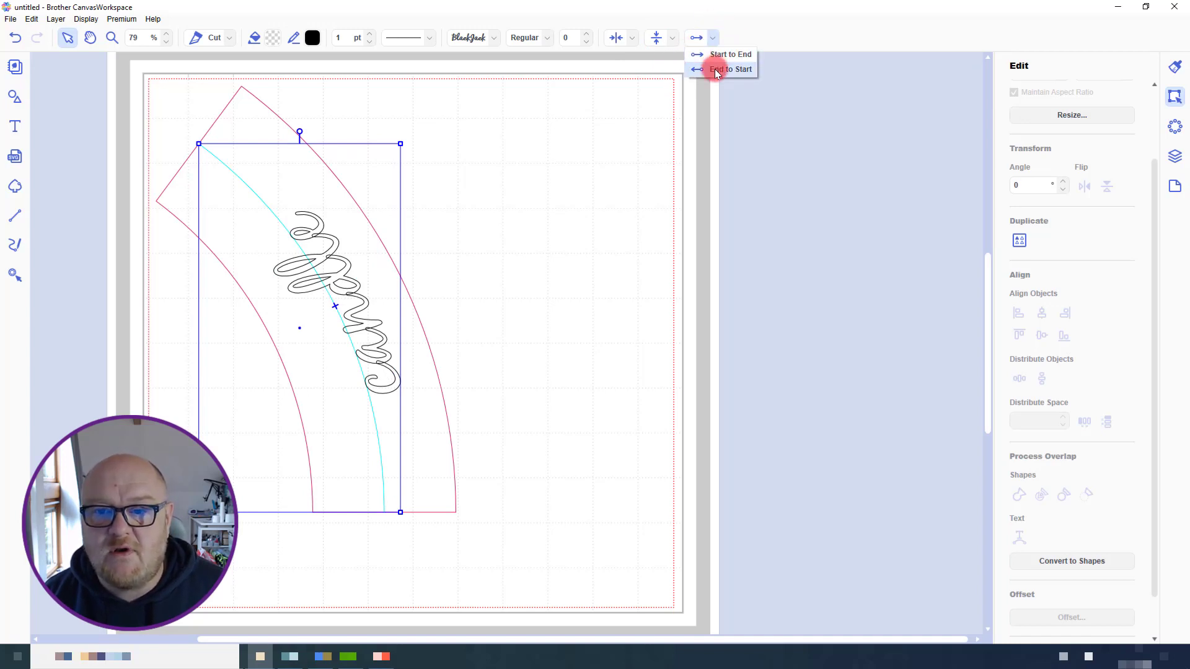
click(716, 70)
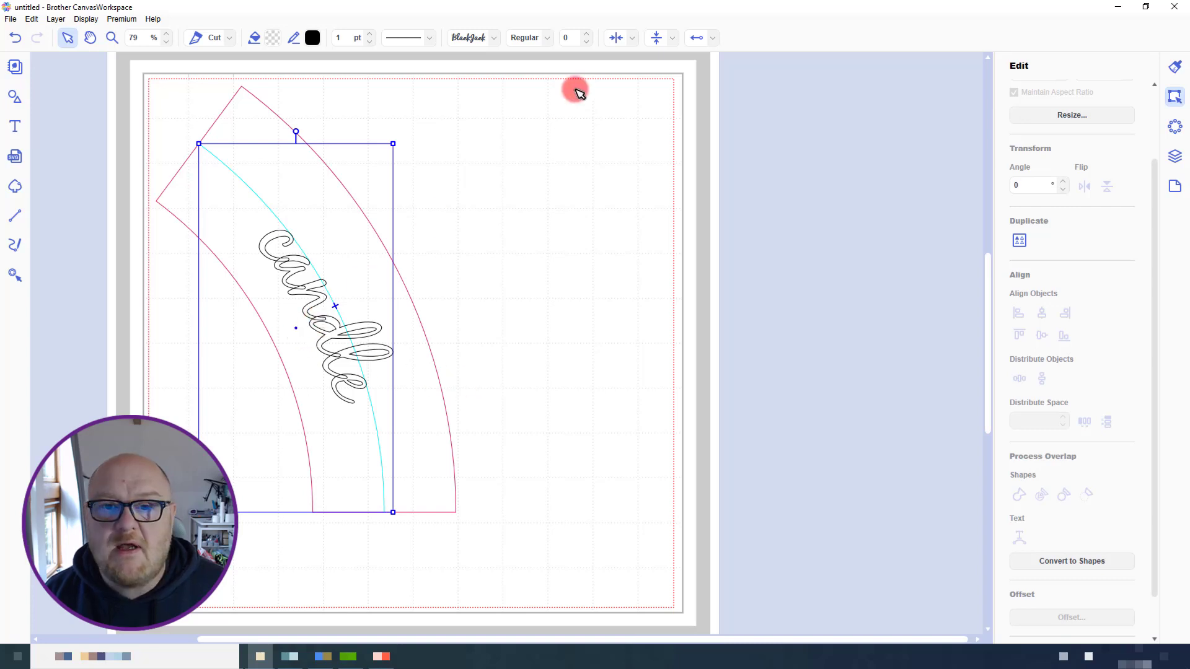
Try the Top and Bottom vertical positions for the path text and return it to Middle
click(672, 38)
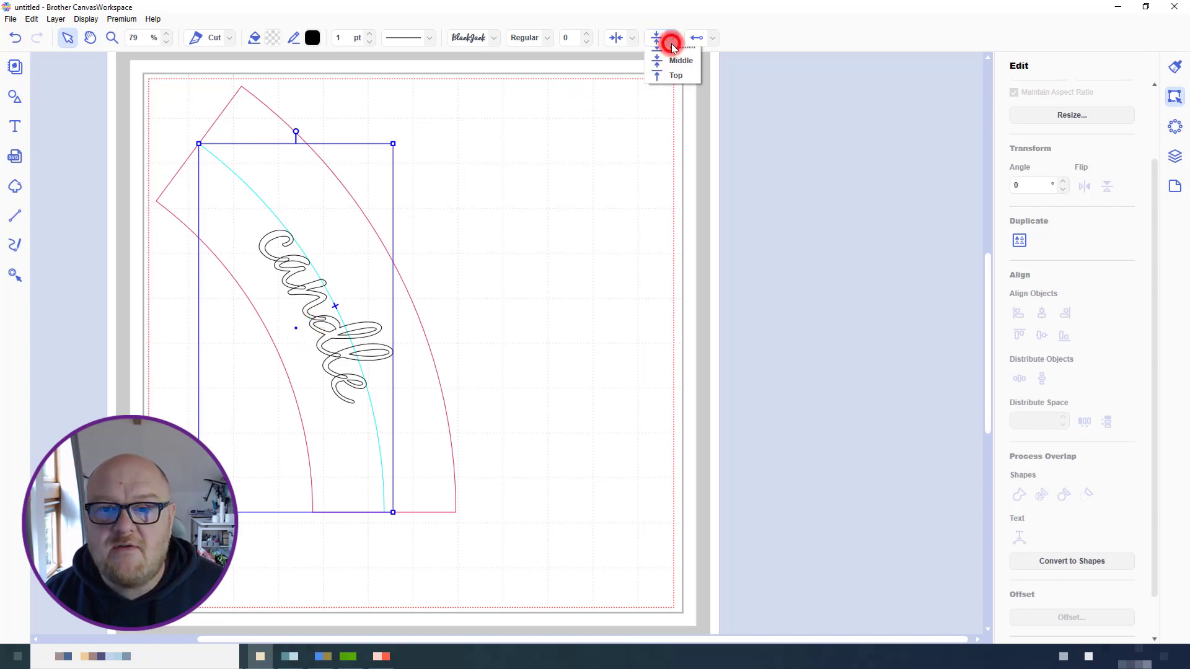
click(674, 84)
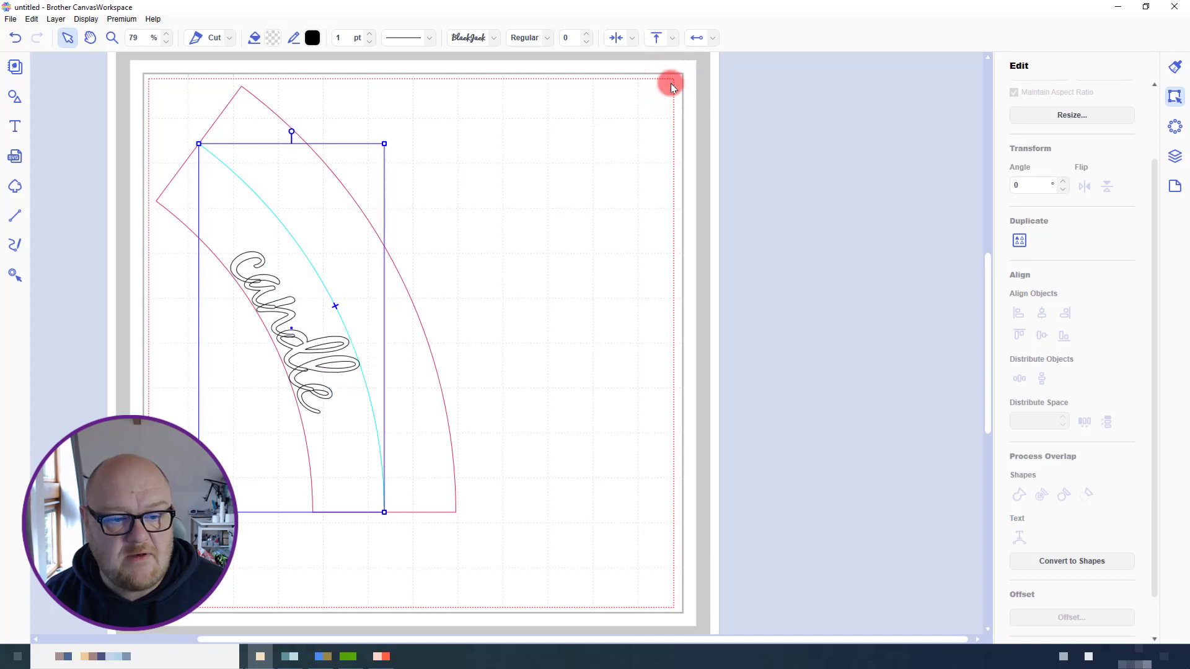
click(672, 38)
click(674, 53)
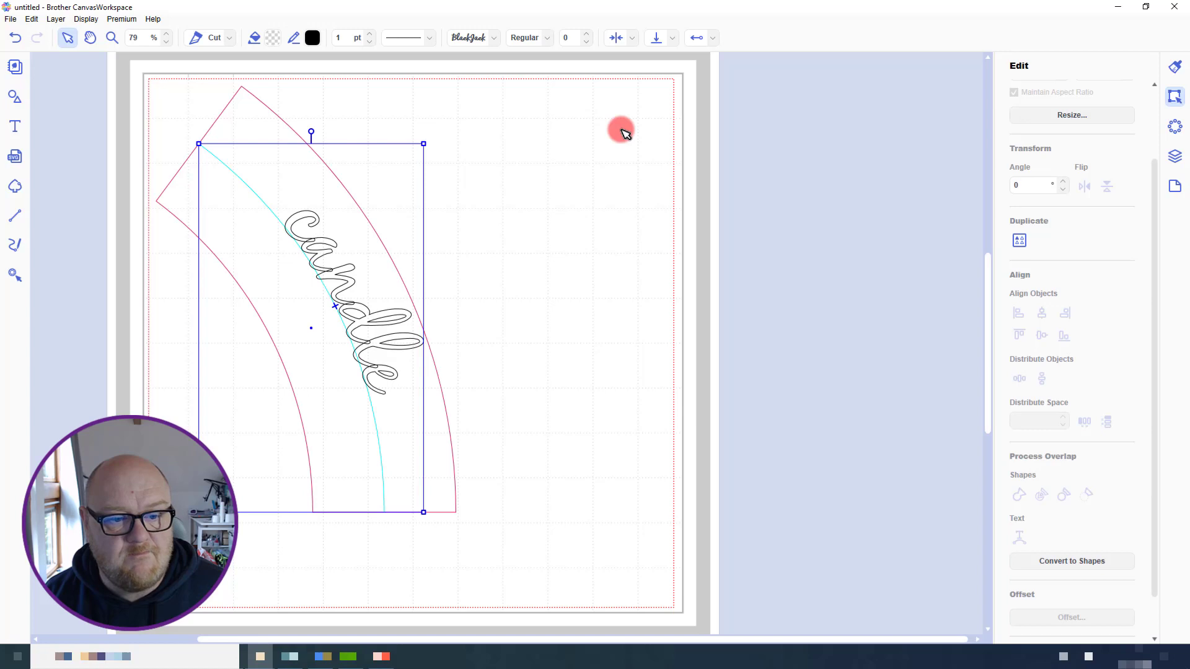
click(671, 39)
click(665, 72)
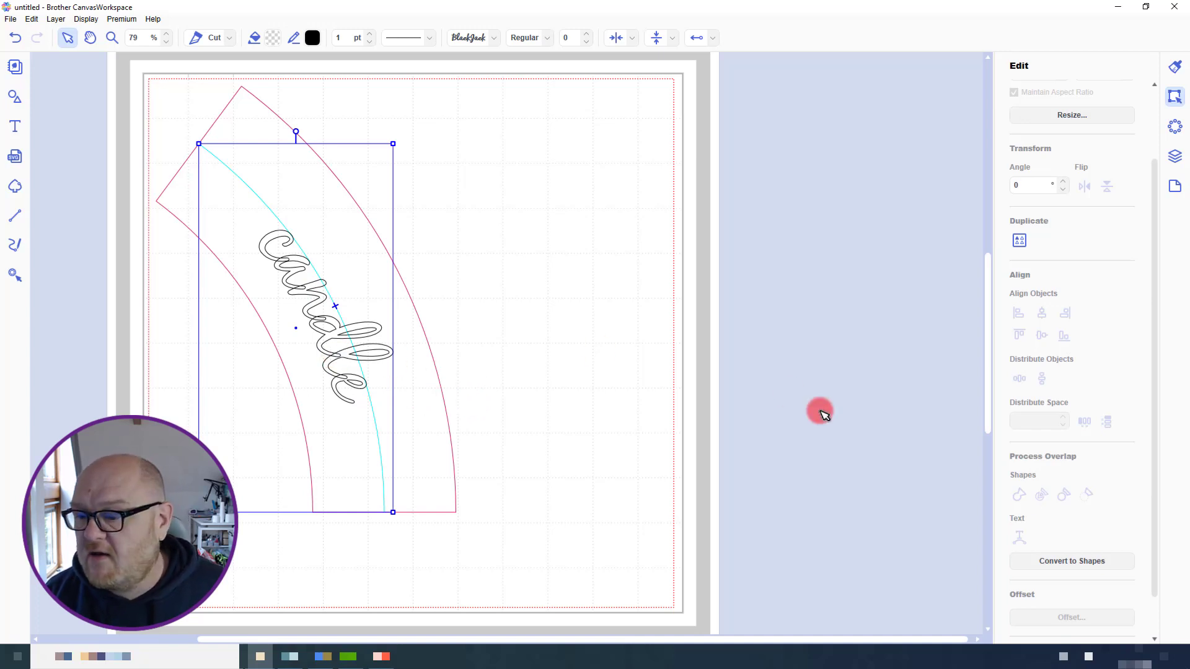
Convert the curved "candle" text to shapes
click(1073, 562)
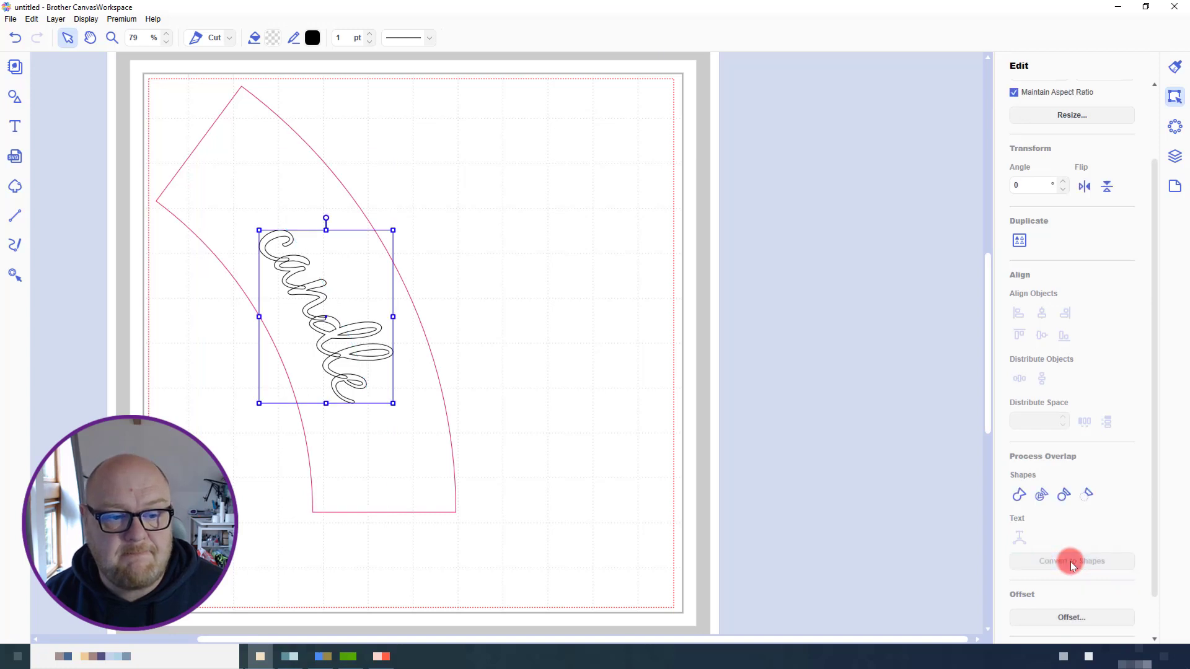
Weld the overlapping letters of the curved "candle" shapes into a single outline
click(1176, 158)
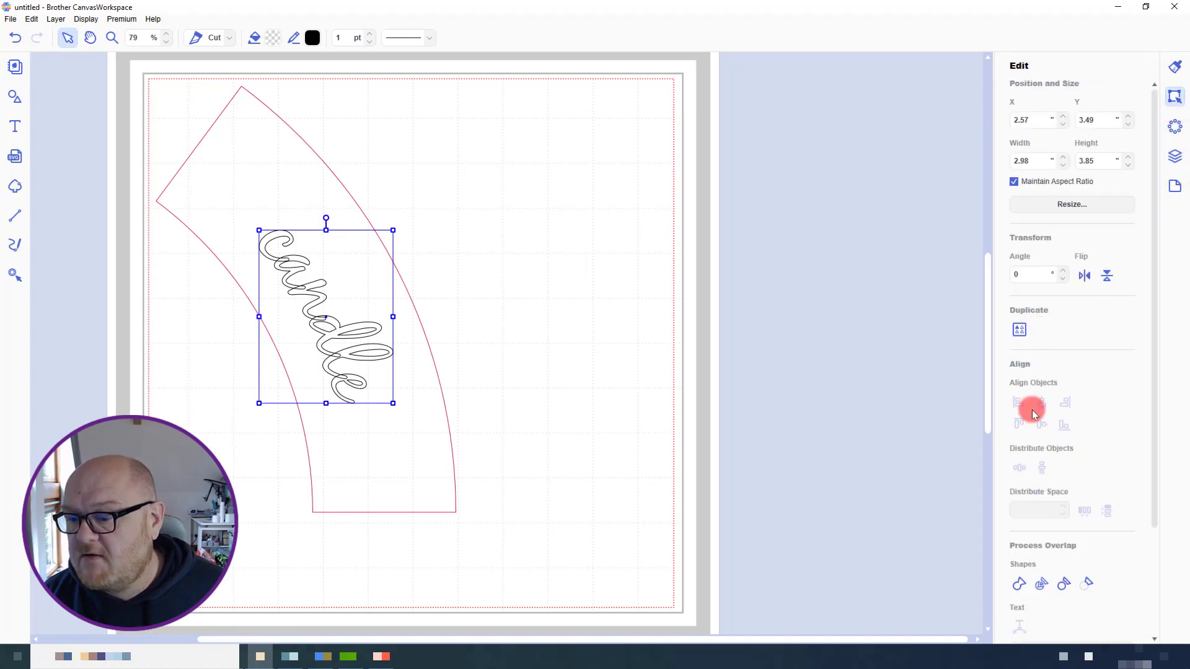
click(1017, 583)
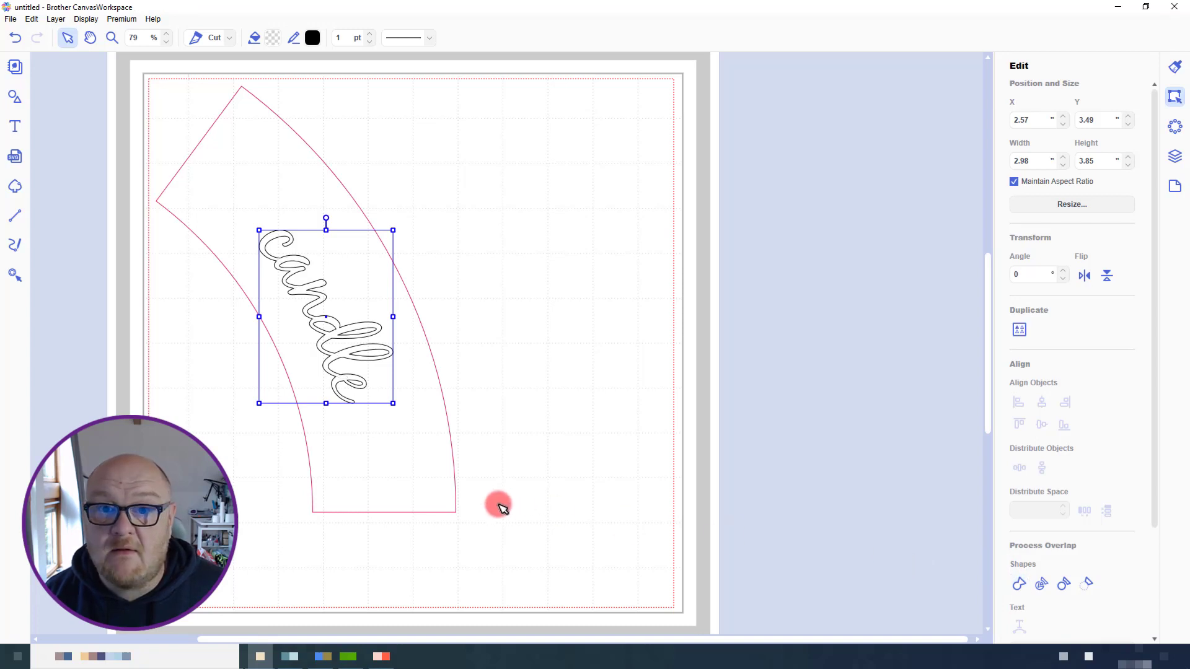
Create a weeding box around the cone template using the spacing-from-selected-object style with 0.04" spacing
click(478, 380)
click(447, 409)
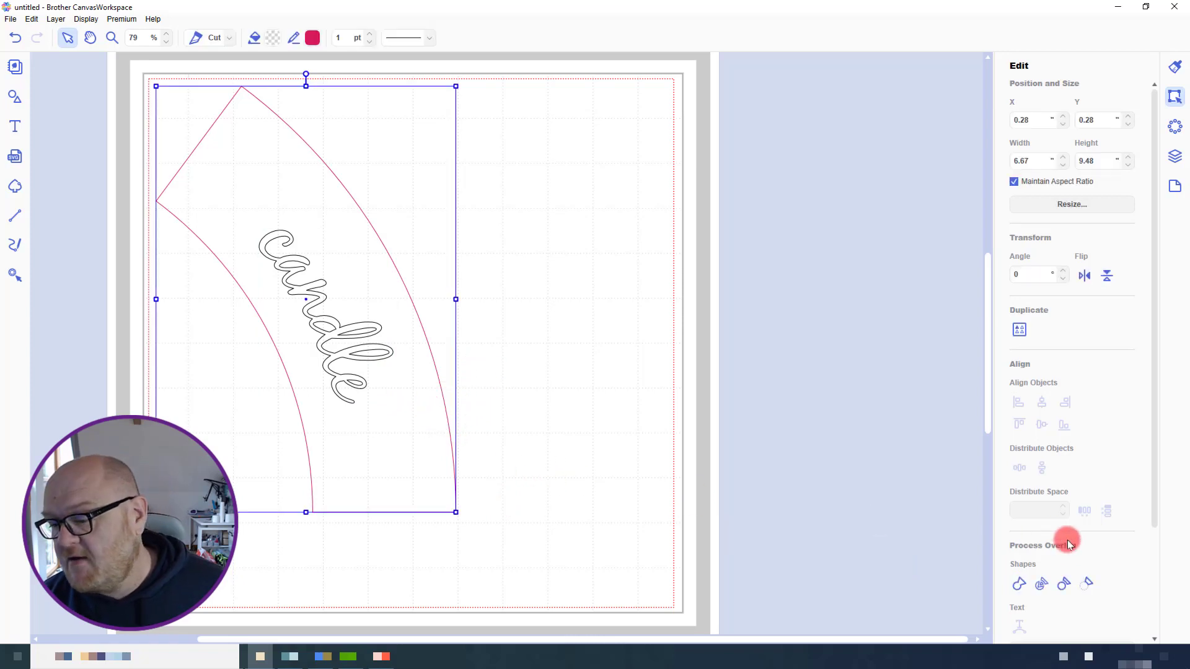
scroll(1068, 537, down, 3)
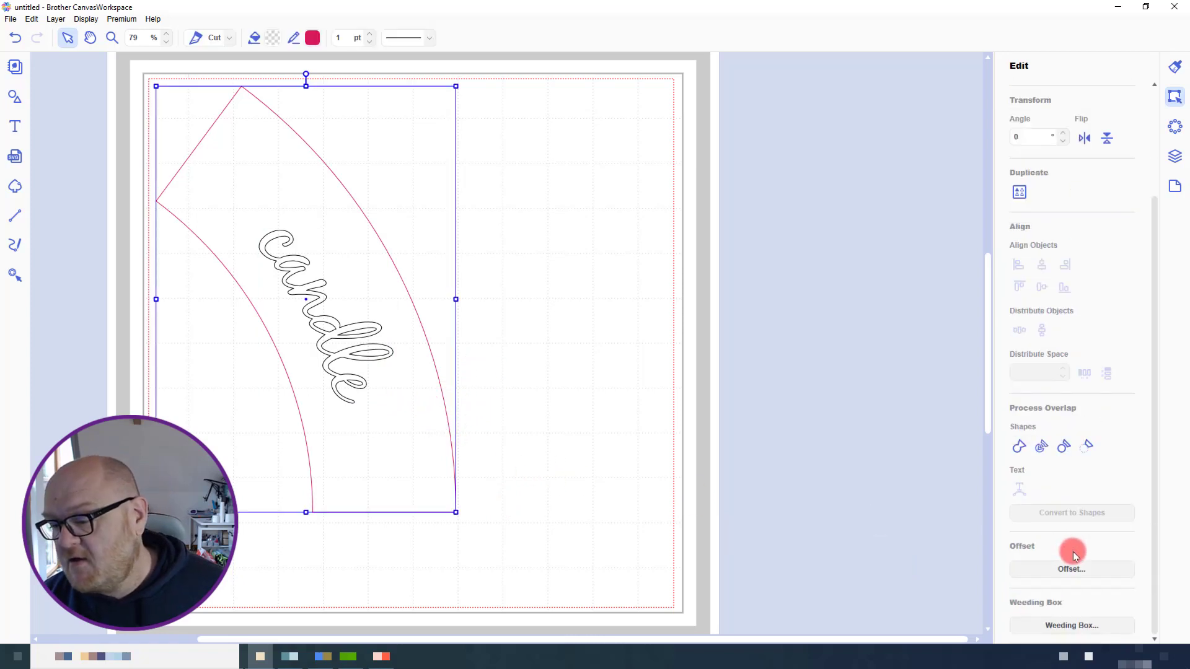
click(1074, 626)
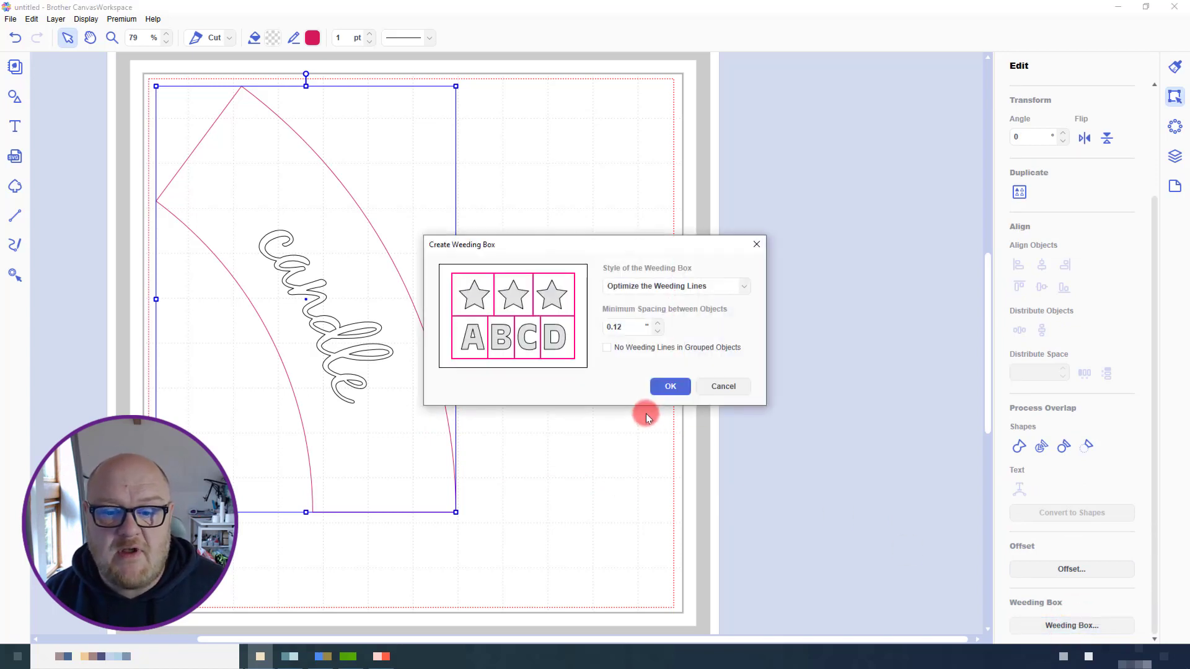
click(747, 289)
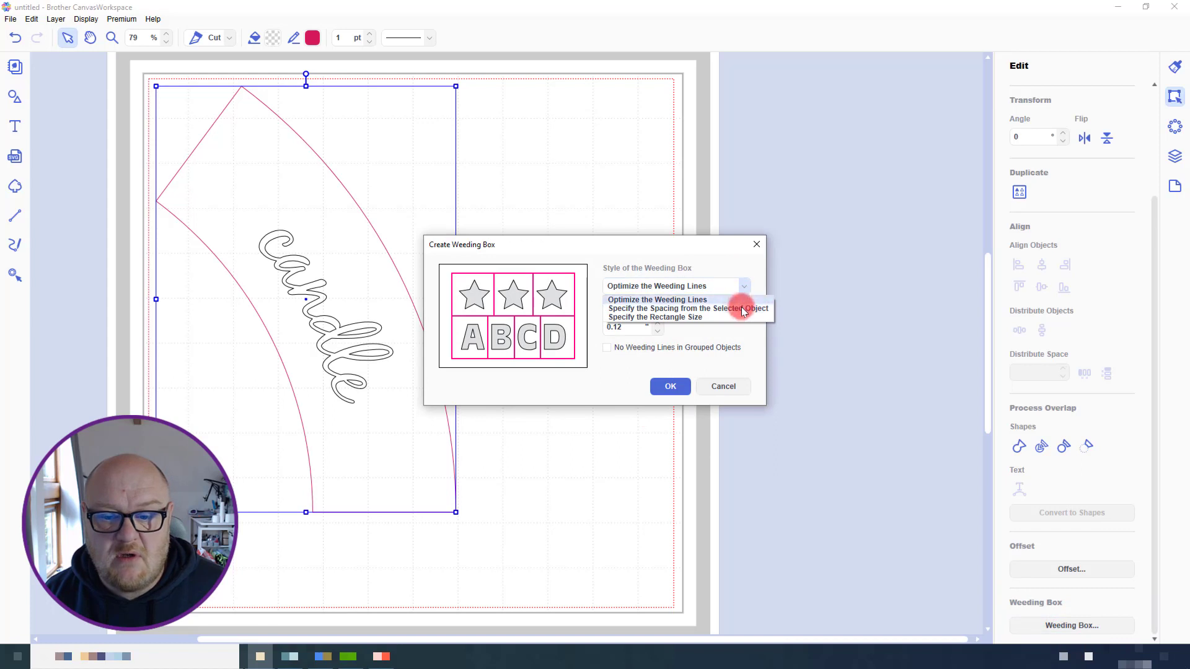
click(743, 310)
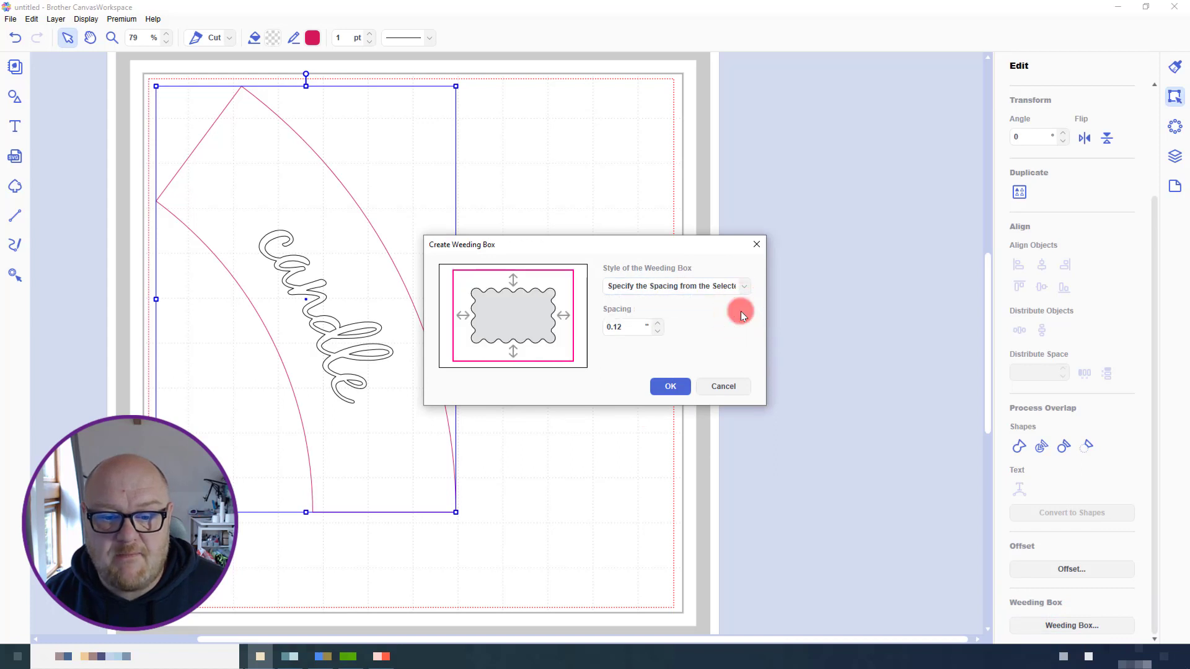
click(658, 330)
click(659, 330)
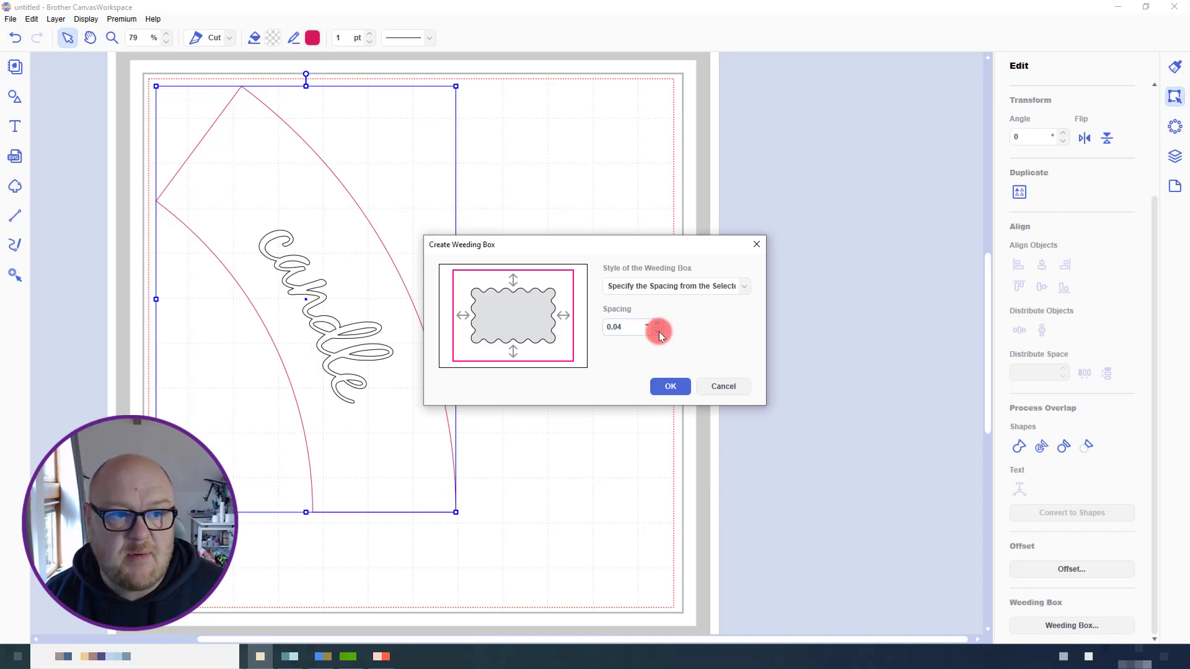
click(669, 386)
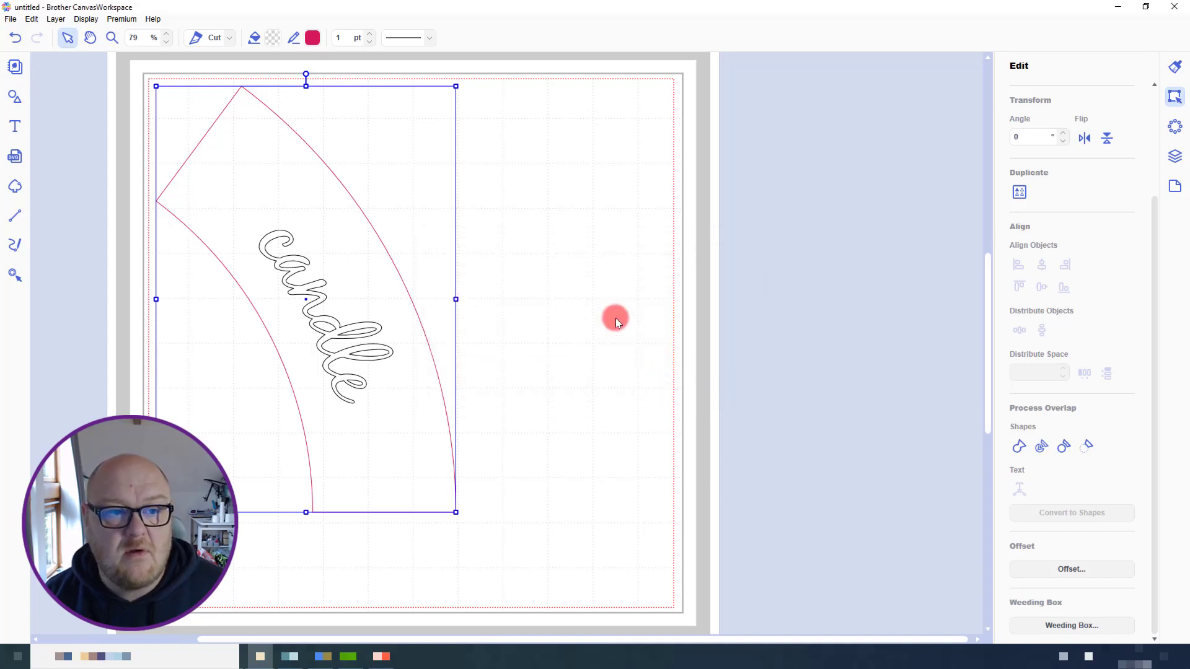
click(615, 318)
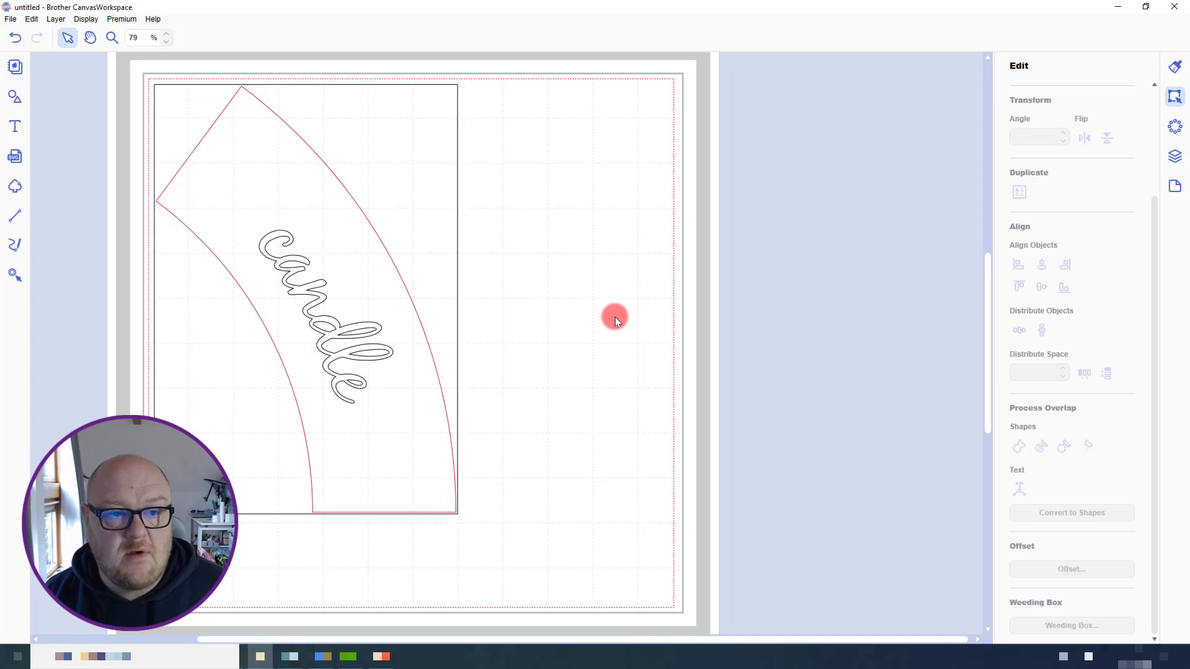
click(615, 317)
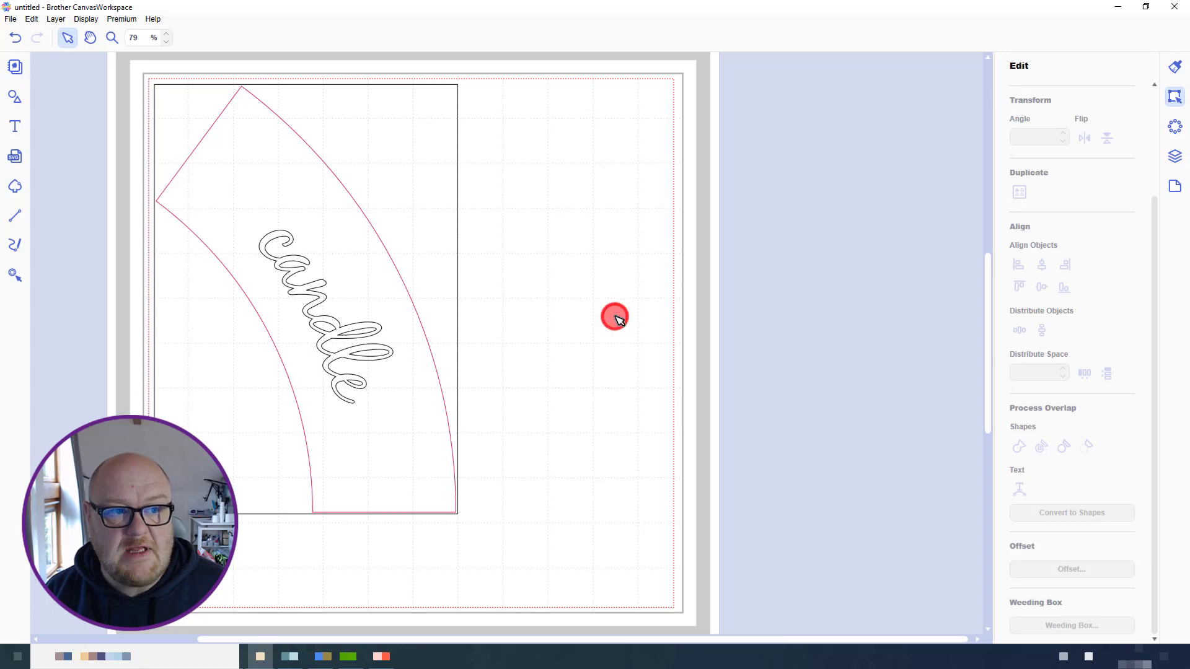
click(617, 317)
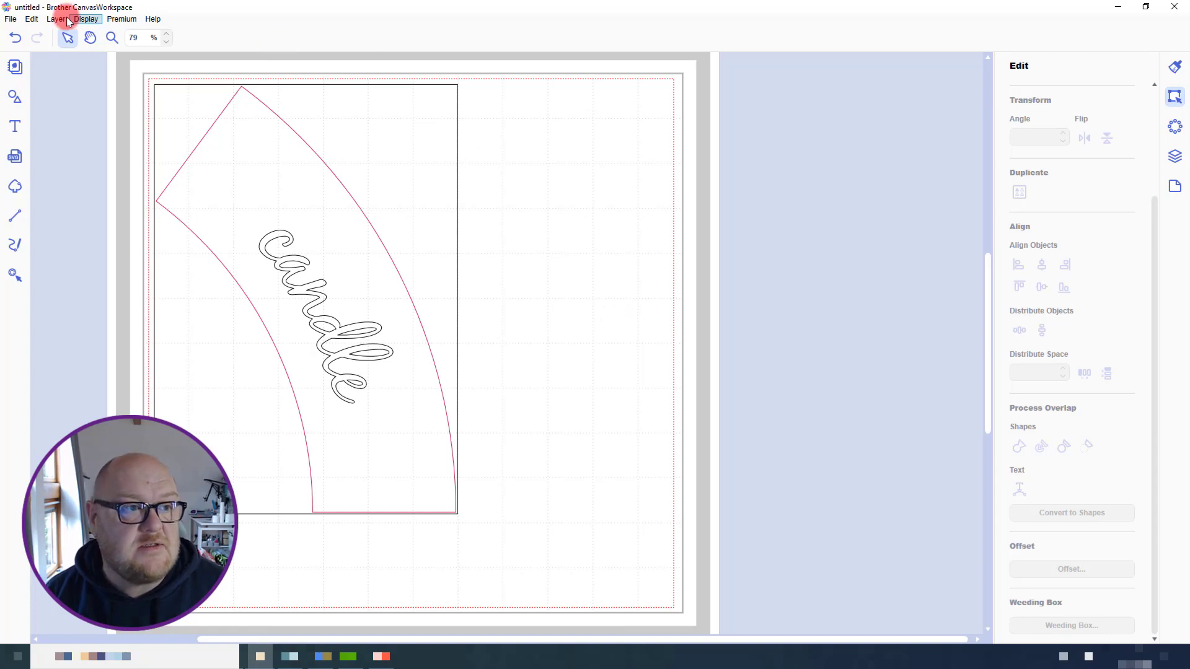
Transfer the design as an FCM file via the Internet
click(10, 18)
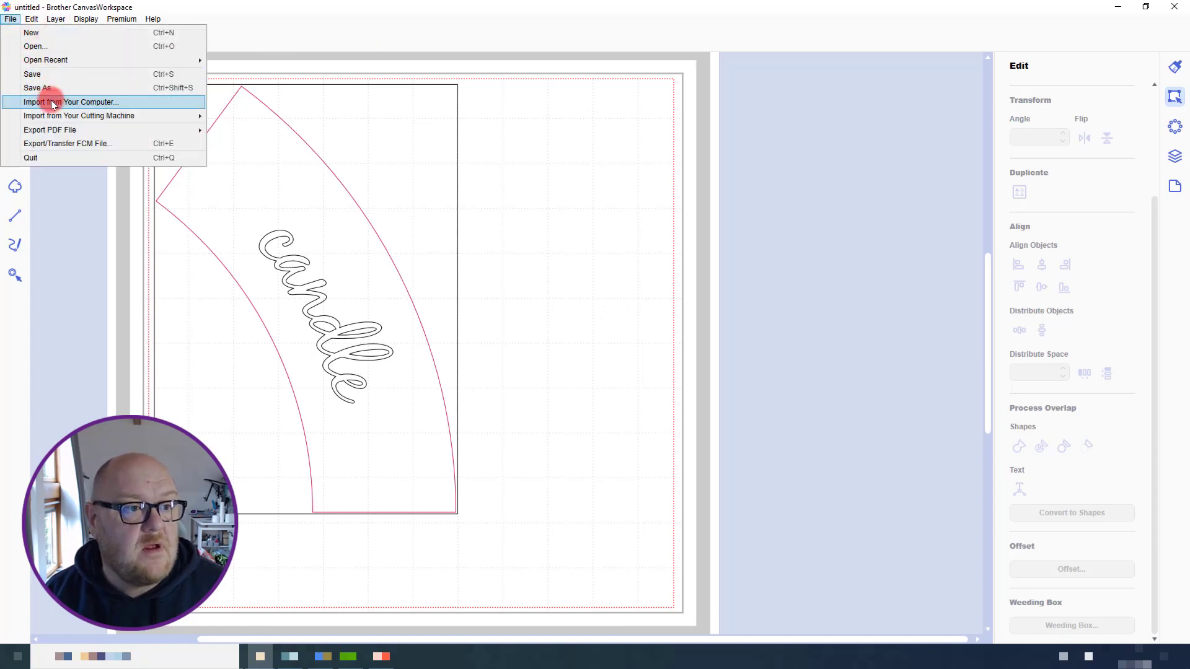
click(54, 144)
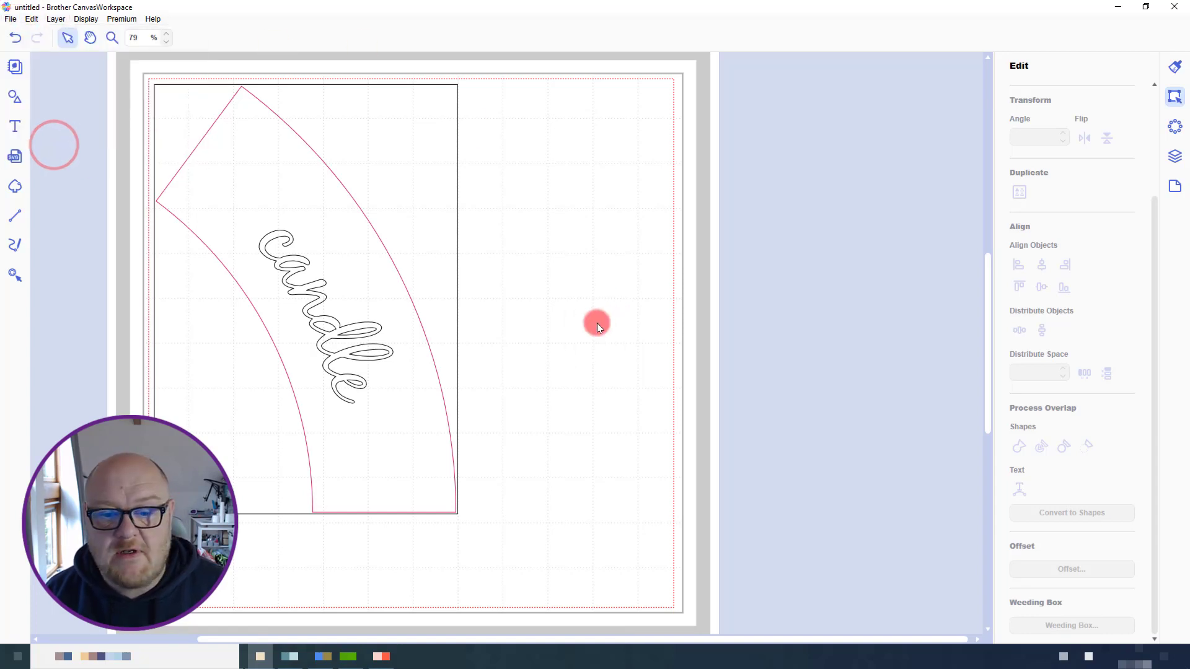
click(596, 326)
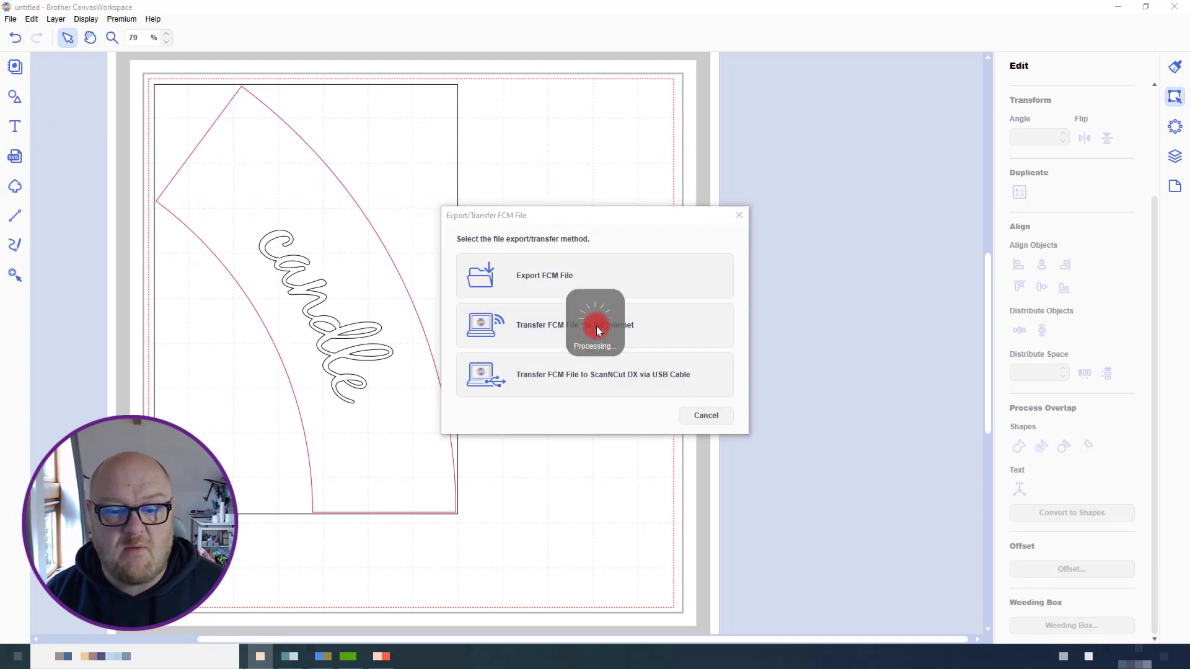
click(730, 358)
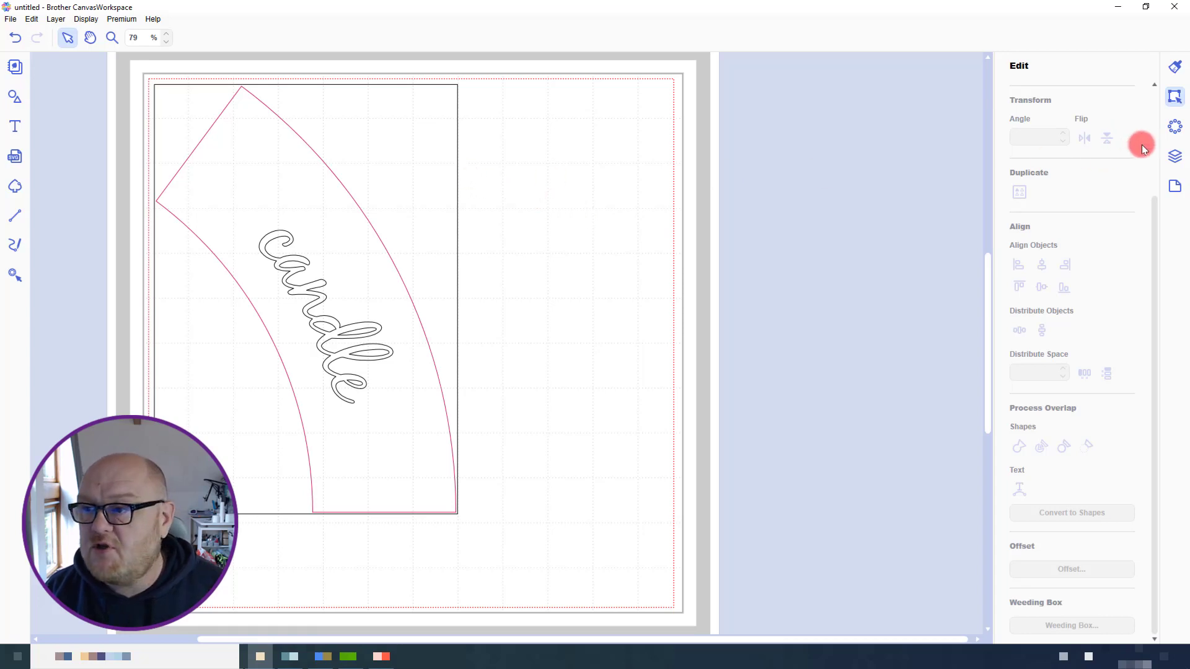
Hide the "candle" shape and the Weeding Box layers
click(1175, 156)
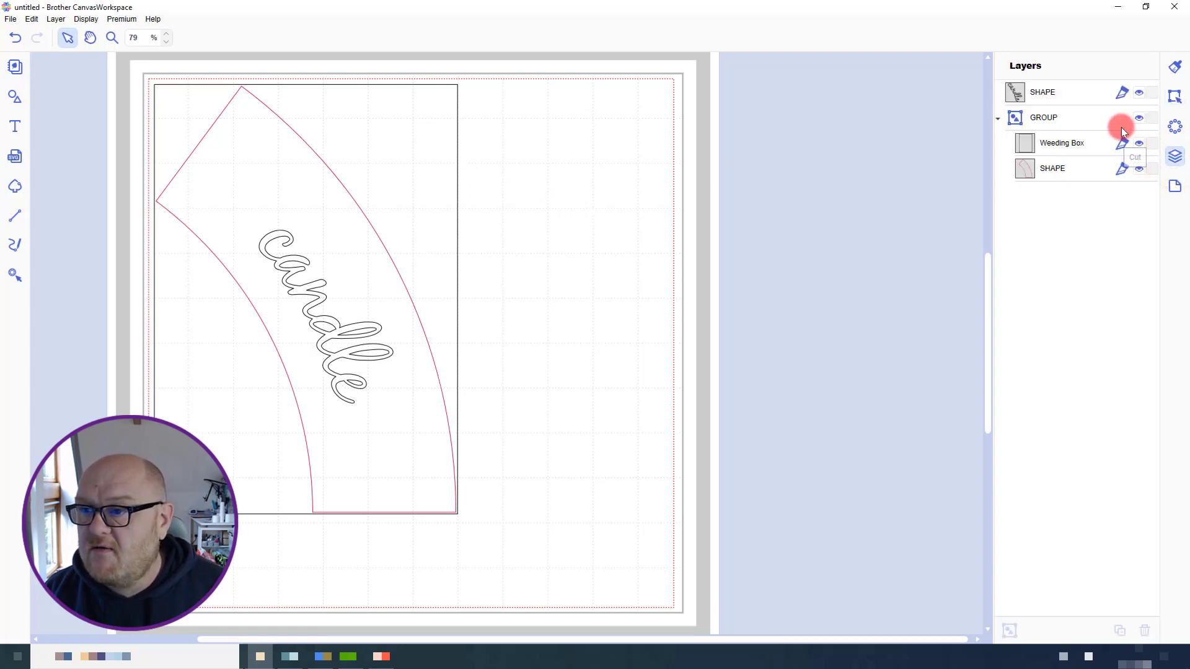
click(1153, 95)
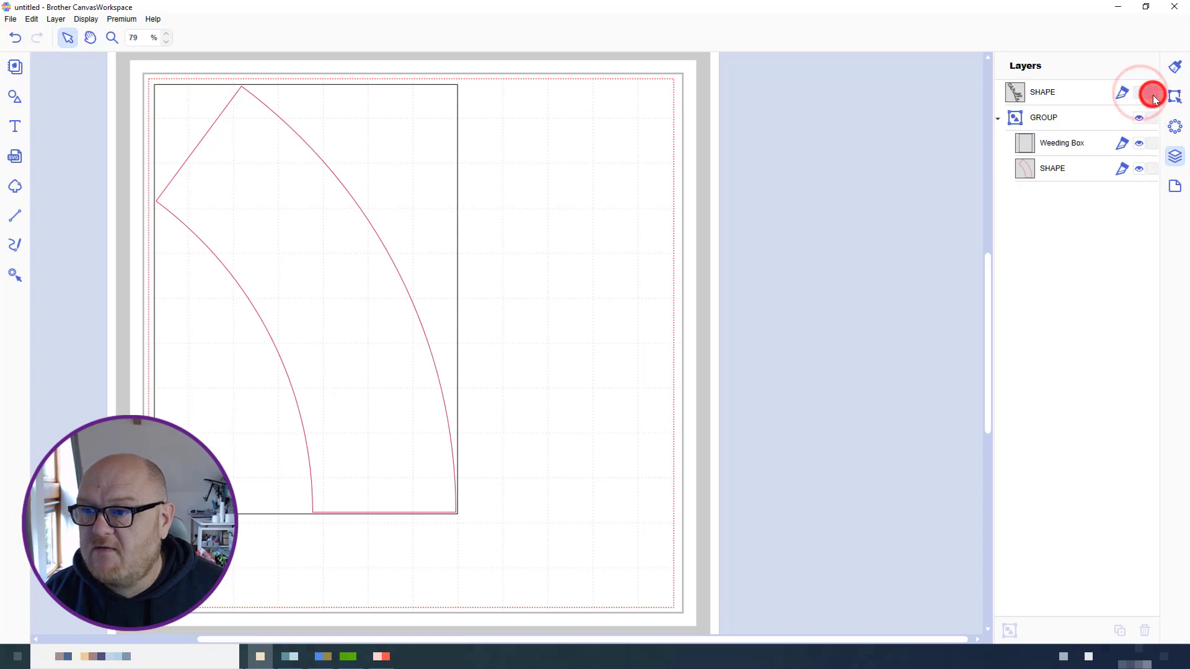
click(1136, 143)
click(1148, 143)
Create an outward offset line of the cone template with 0.25" spacing and Round corners, leaving the original line as is
click(1073, 170)
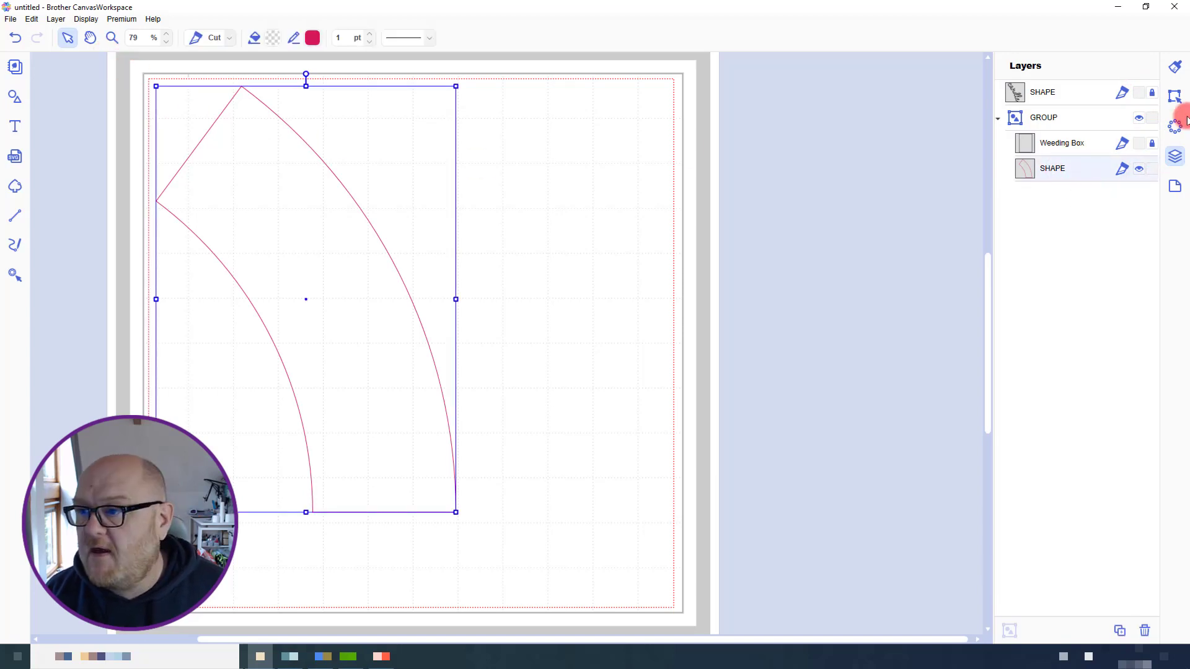
click(1176, 96)
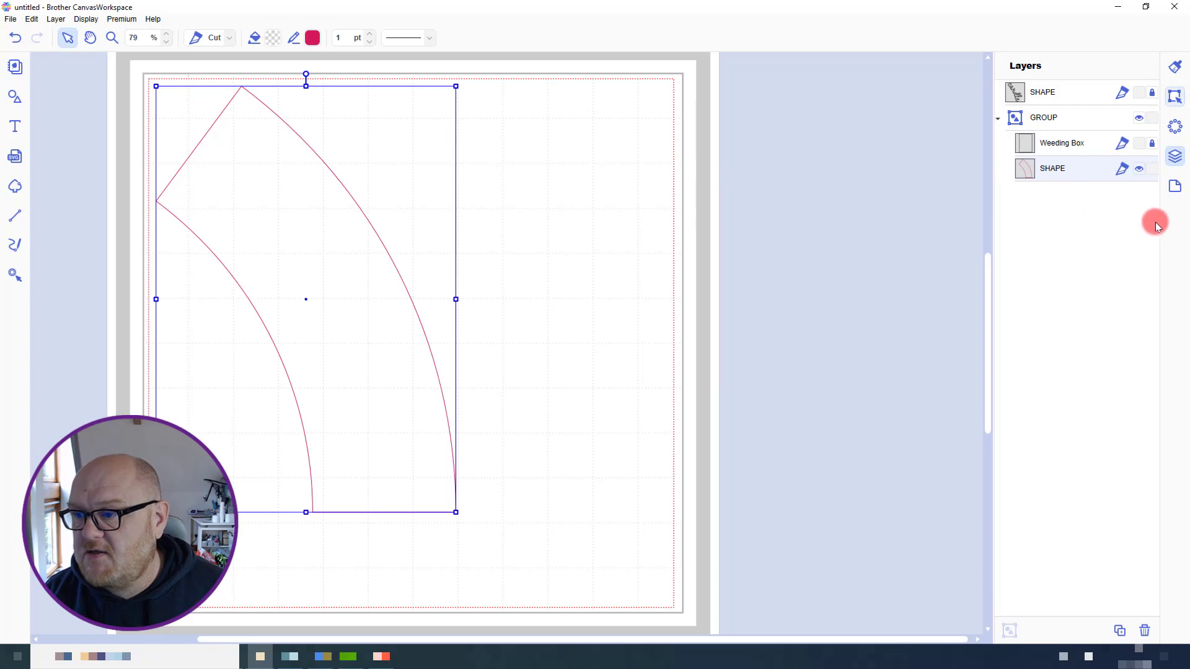
drag(1154, 220, 1161, 372)
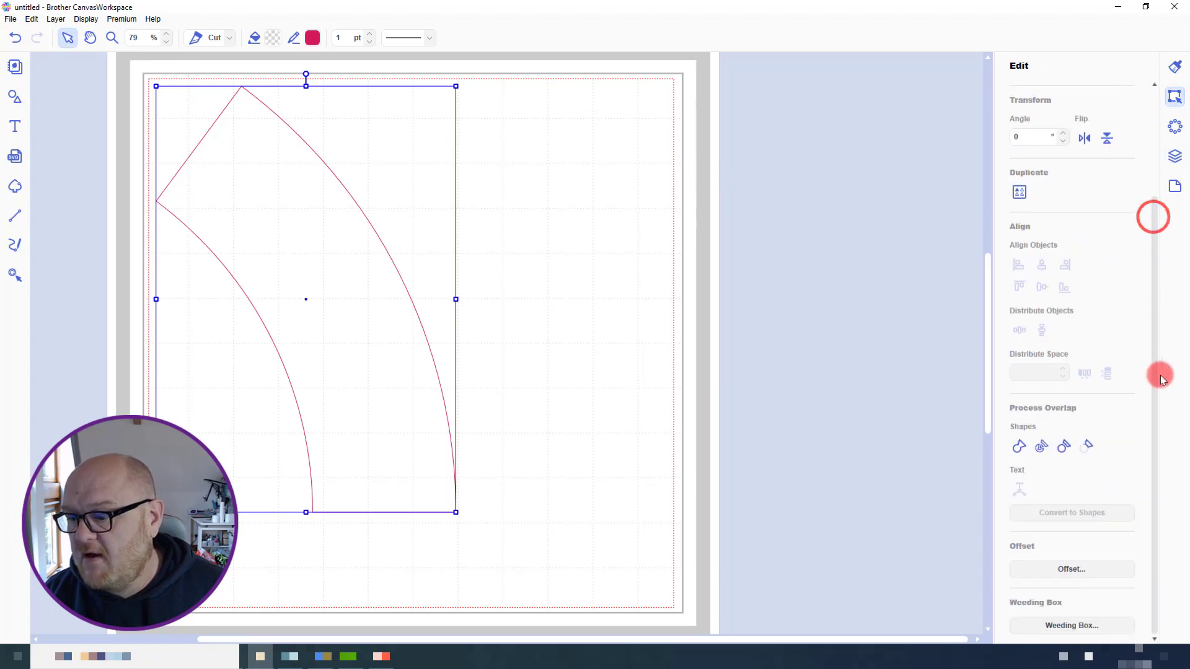
click(1081, 568)
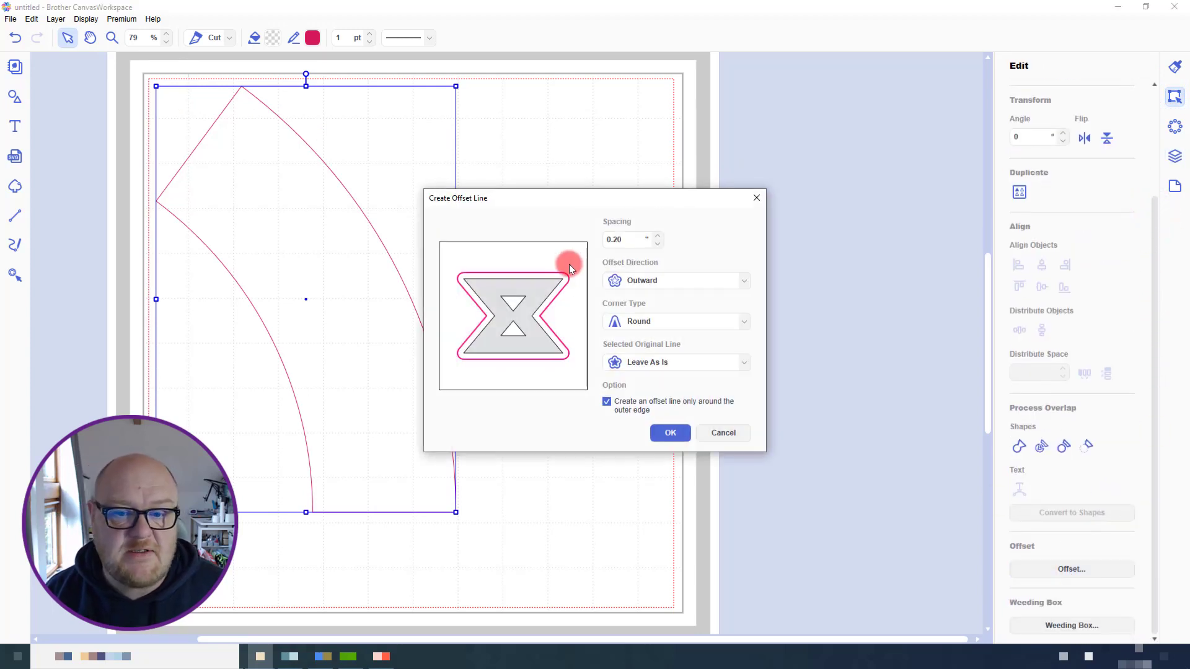
drag(630, 240, 616, 240)
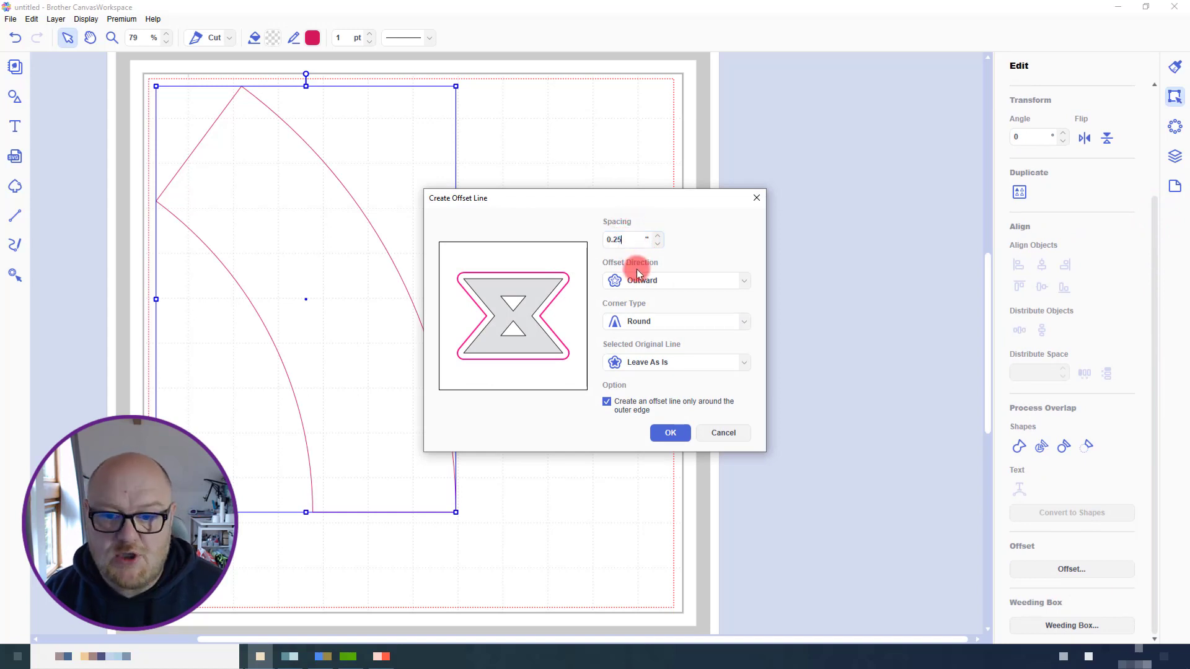
click(662, 322)
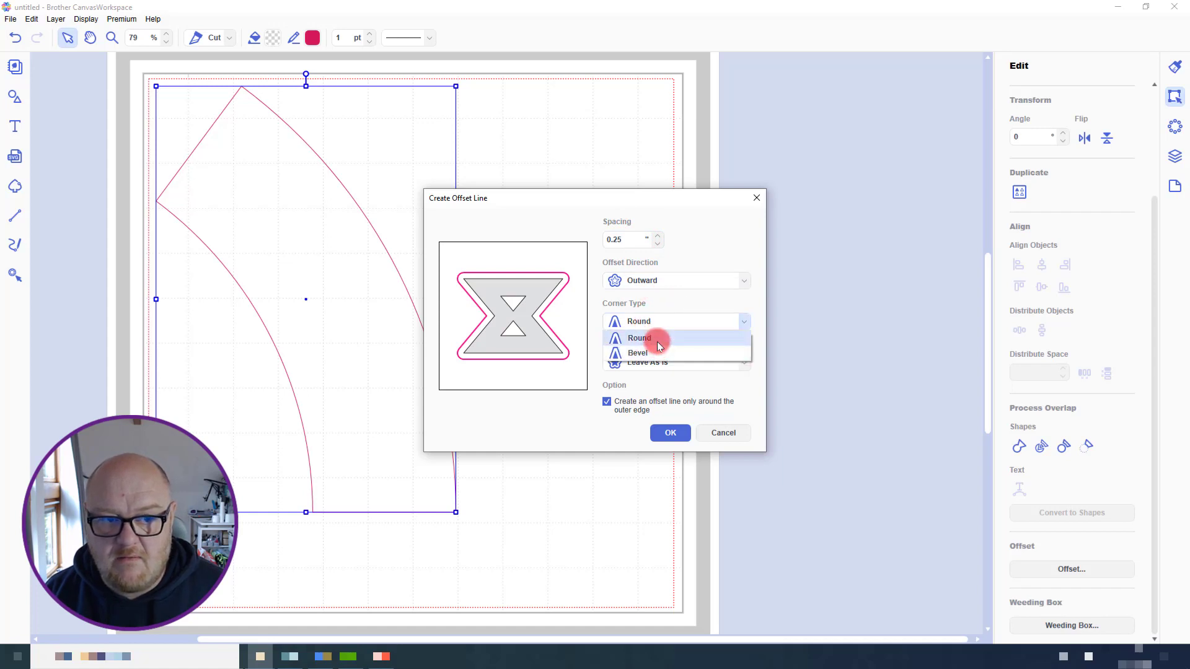
click(658, 343)
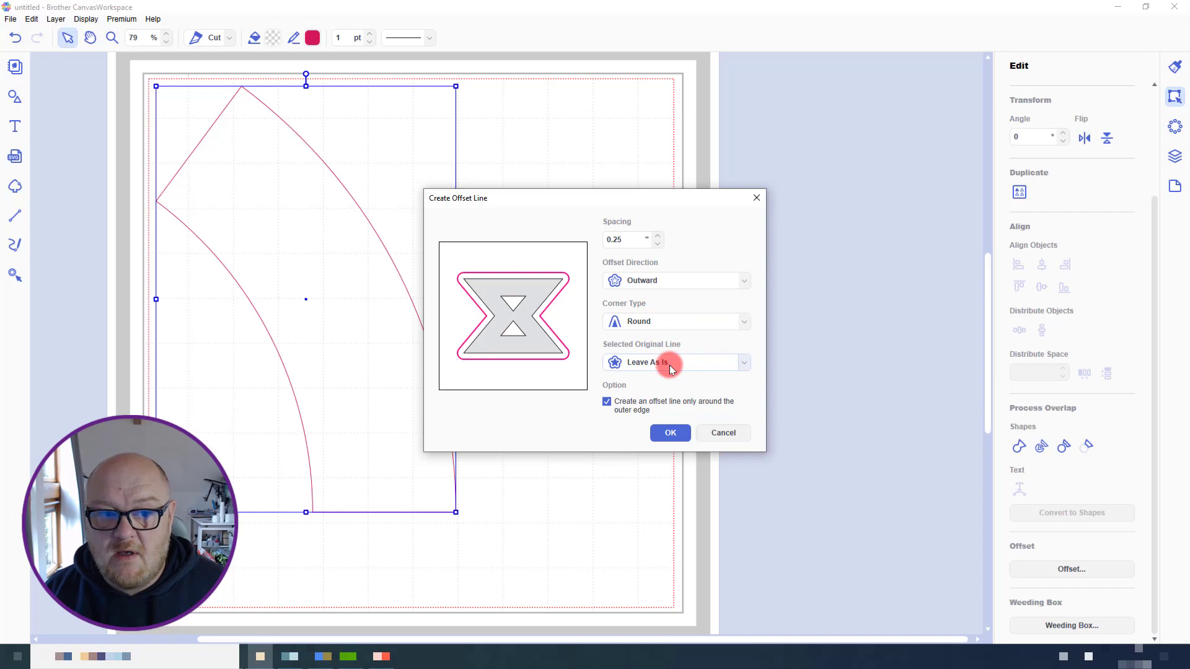
click(673, 432)
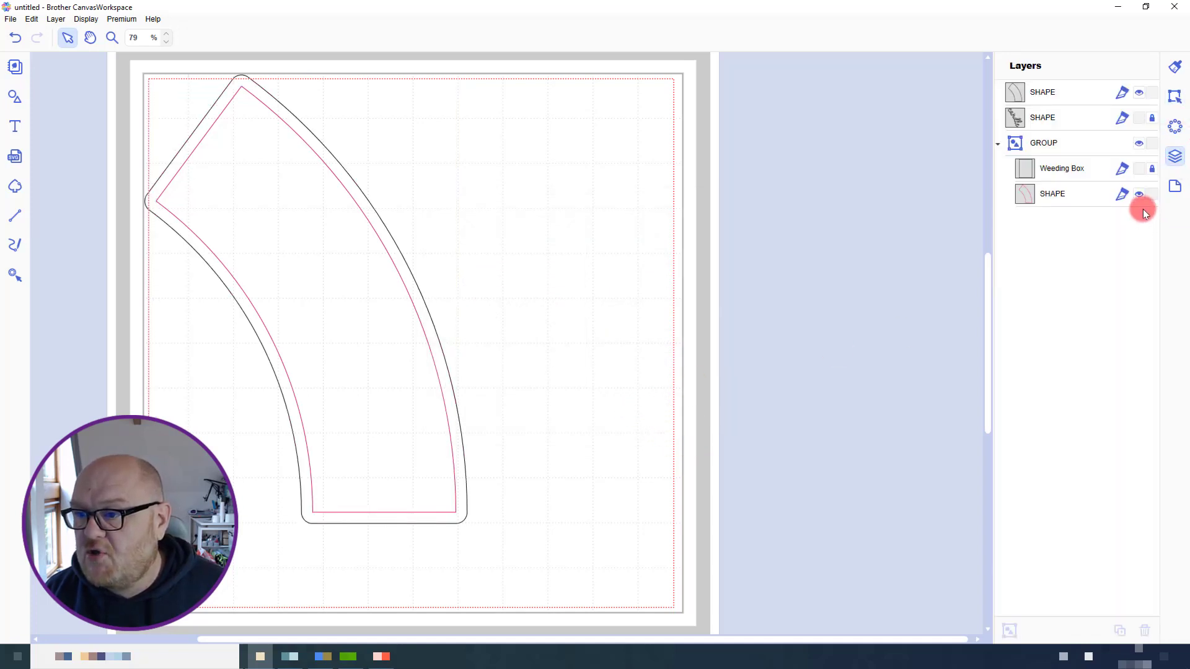
Hide the original cone template and move the offset outline fully inside the mat's cutting area
click(1140, 194)
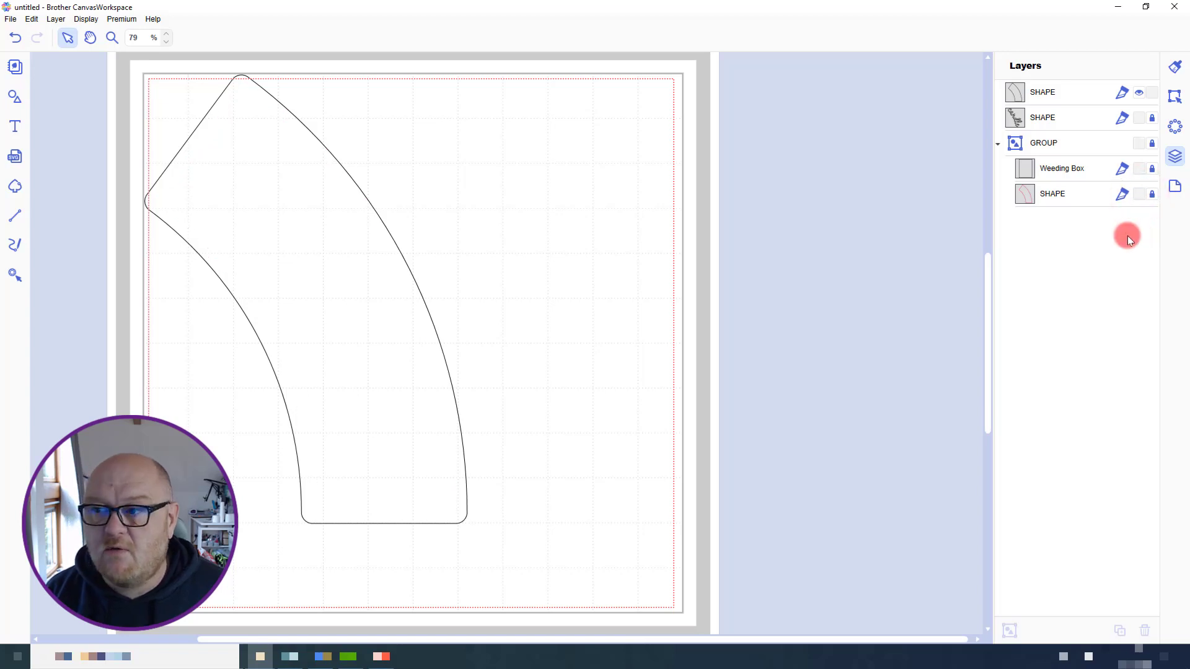
drag(355, 257, 370, 273)
click(533, 288)
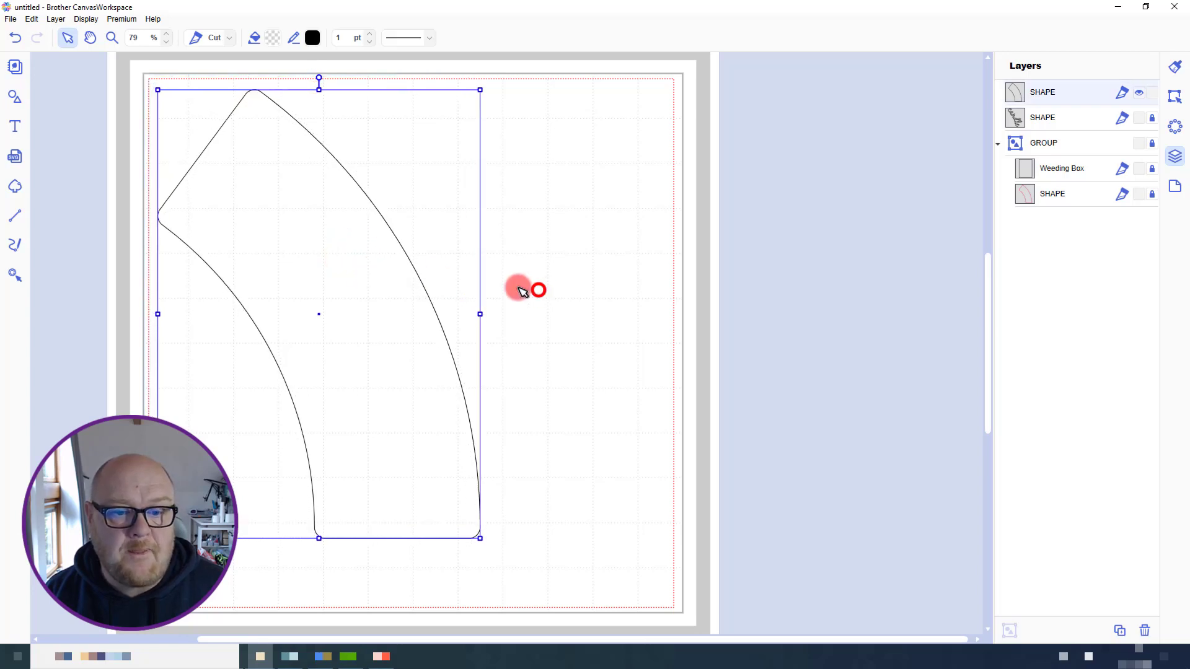